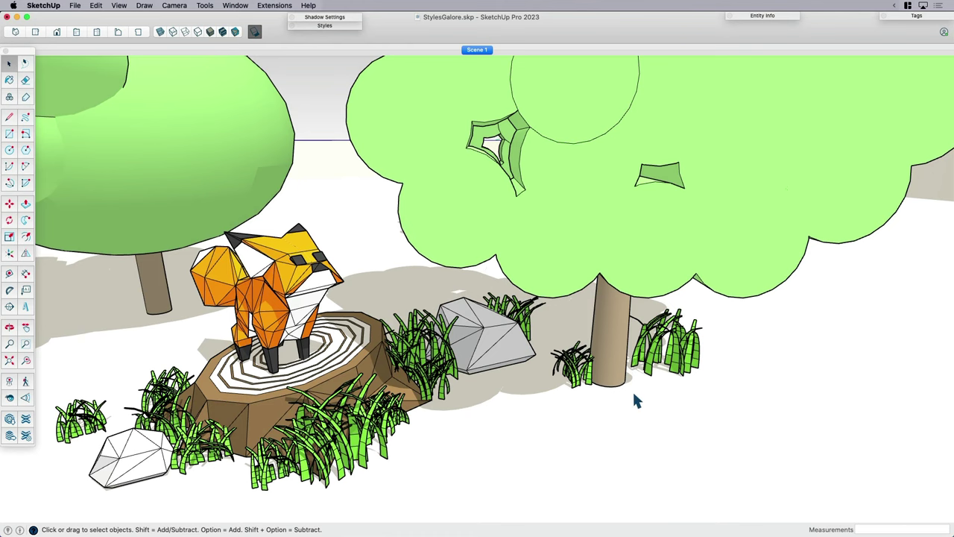
Pan and orbit the view to bring the fox and stump toward the centre
{"action": "key", "text": "h"}
{"action": "middle_click_drag", "start_coordinate": [650, 341], "coordinate": [634, 316]}
{"action": "left_click_drag", "start_coordinate": [496, 354], "coordinate": [550, 354]}
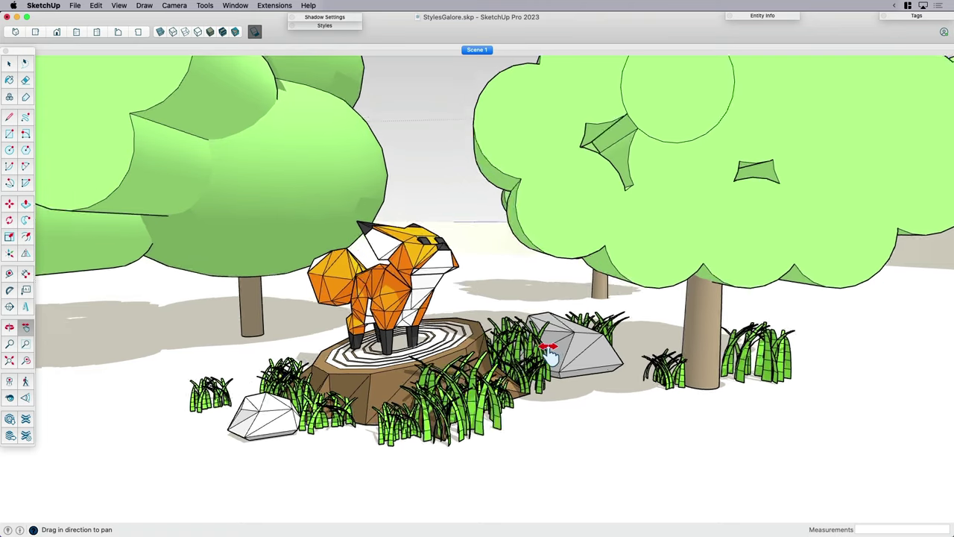
{"action": "middle_click_drag", "start_coordinate": [549, 354], "coordinate": [418, 354]}
{"action": "key", "text": "space"}
Recentre the fox on its stump and orbit in closer among the trees
{"action": "key", "text": "h"}
{"action": "left_click_drag", "start_coordinate": [418, 357], "coordinate": [489, 337]}
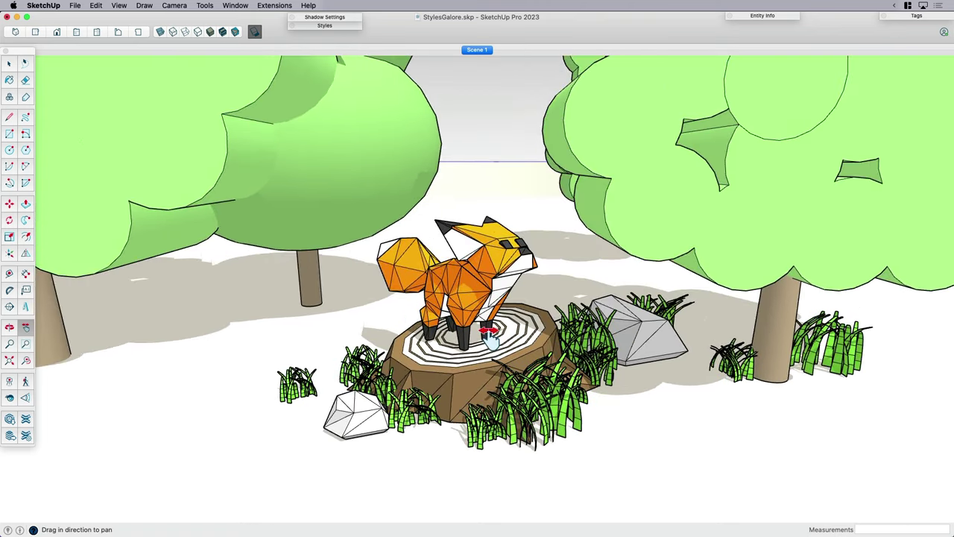
{"action": "middle_click_drag", "start_coordinate": [585, 367], "coordinate": [551, 361]}
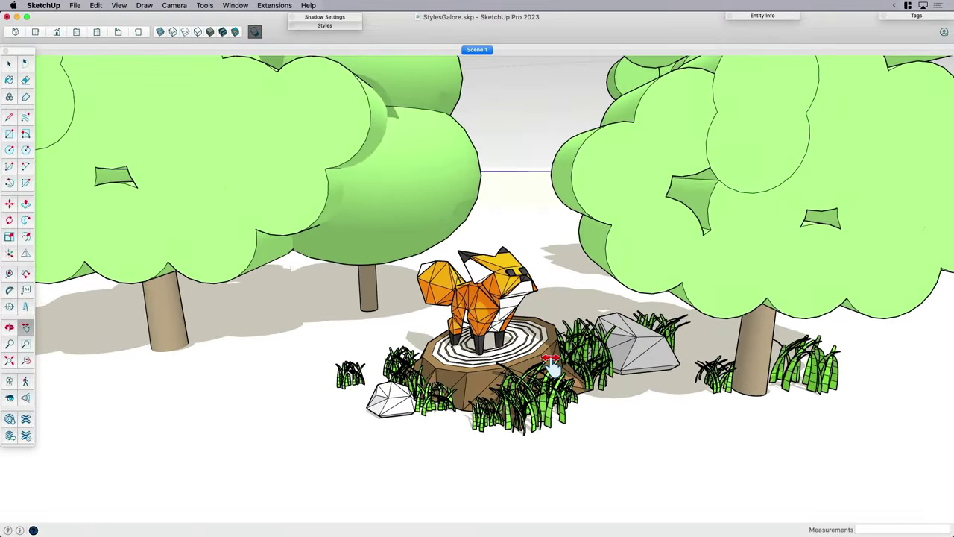
{"action": "middle_click_drag", "start_coordinate": [605, 328], "coordinate": [756, 319]}
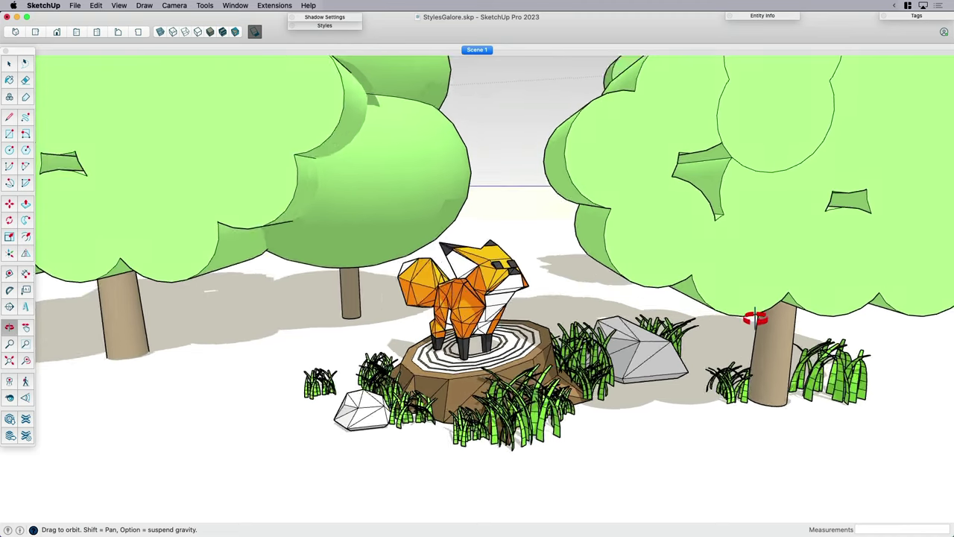
{"action": "key", "text": "space"}
{"action": "middle_click_drag", "start_coordinate": [440, 336], "coordinate": [466, 319]}
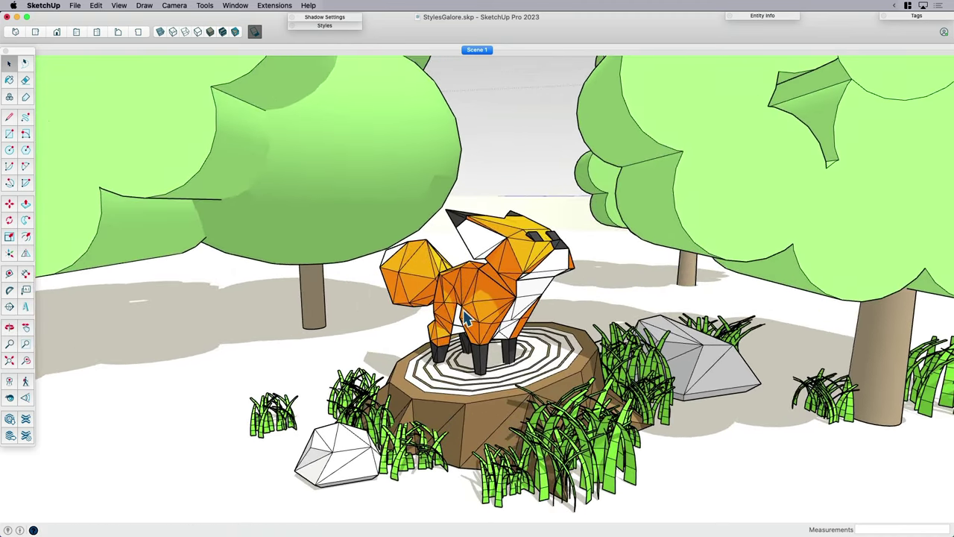
{"action": "middle_click_drag", "start_coordinate": [545, 355], "coordinate": [547, 339], "text": "shift"}
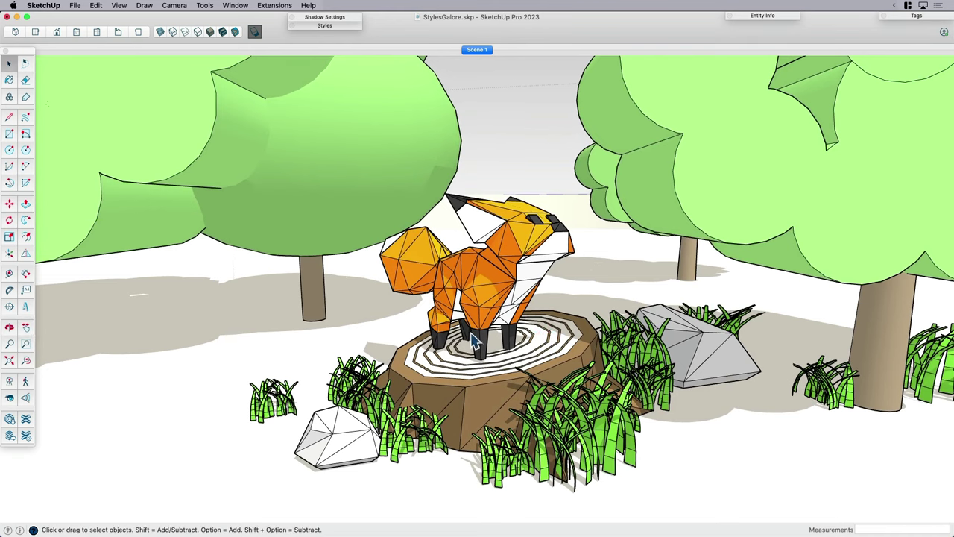
{"action": "middle_click_drag", "start_coordinate": [476, 341], "coordinate": [471, 373]}
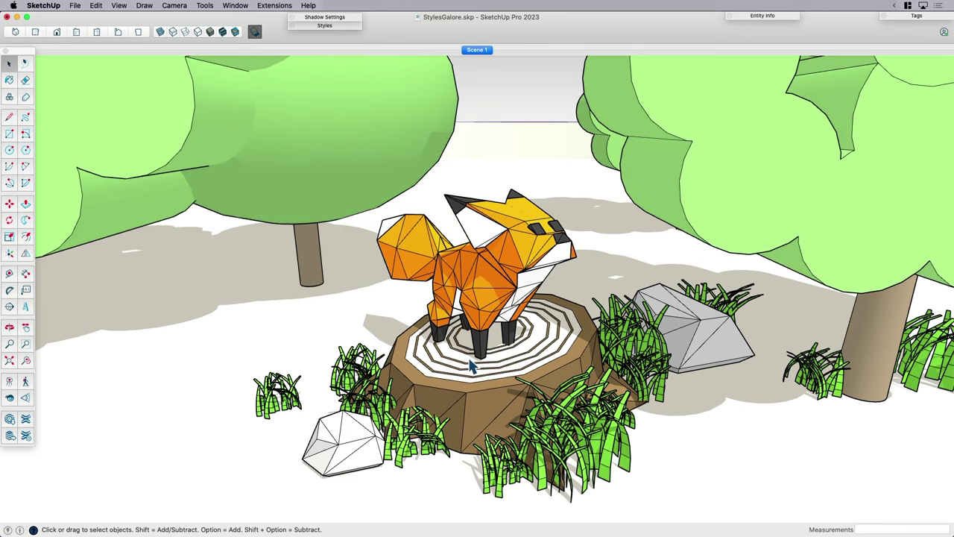
{"action": "middle_click_drag", "start_coordinate": [534, 313], "coordinate": [485, 328]}
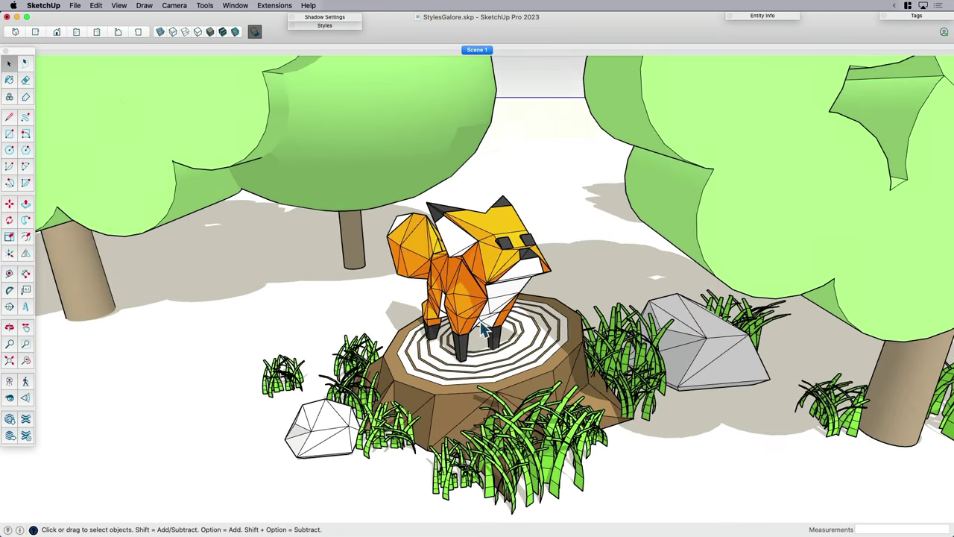
Expand the Shadow Settings and Styles trays, moving the shadow panel into the workspace
{"action": "left_click", "coordinate": [329, 17]}
{"action": "left_click_drag", "start_coordinate": [336, 18], "coordinate": [192, 46]}
{"action": "left_click", "coordinate": [204, 246]}
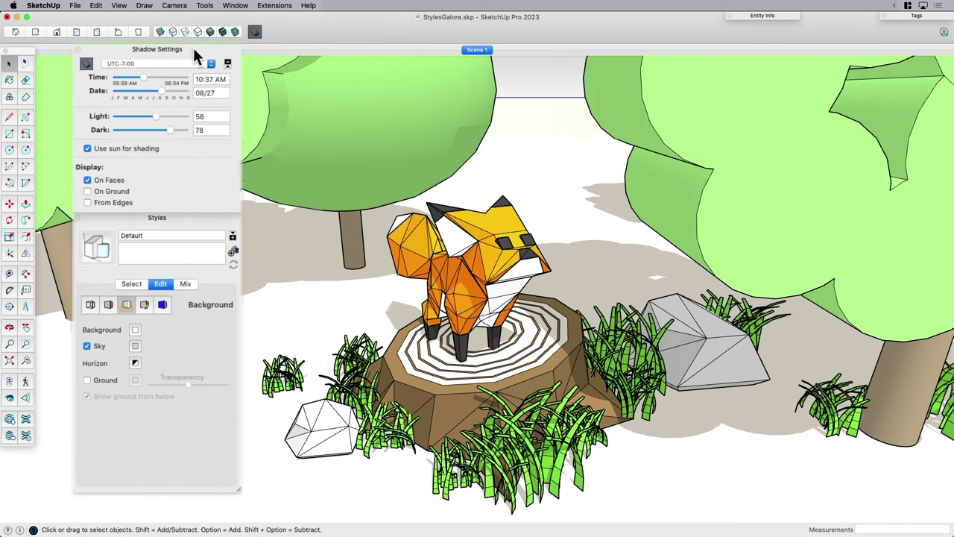
{"action": "left_click", "coordinate": [486, 291]}
{"action": "middle_click_drag", "start_coordinate": [486, 291], "coordinate": [548, 279]}
{"action": "left_click", "coordinate": [541, 123]}
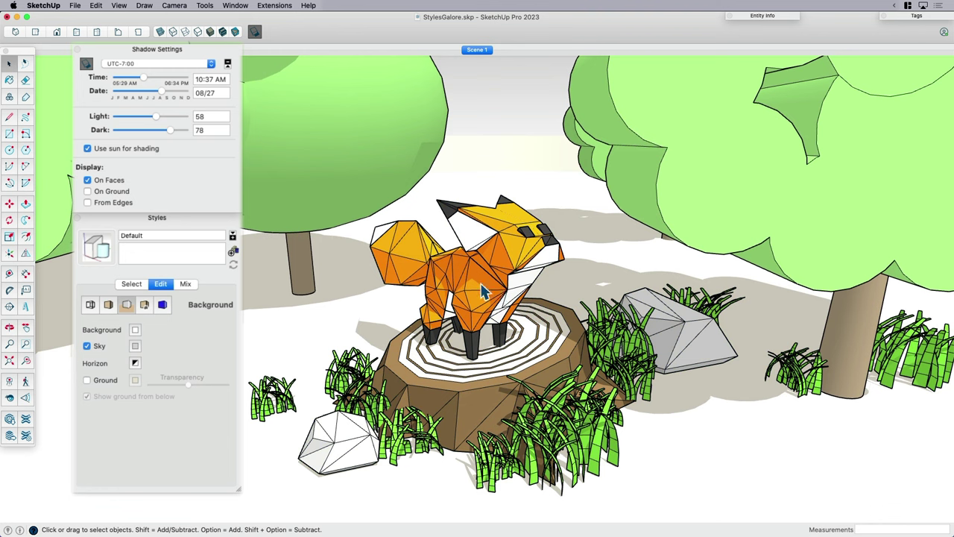
Brighten shadow shading to Light 79 and Dark 54, and show the Colors In Model palette
{"action": "key", "text": "b"}
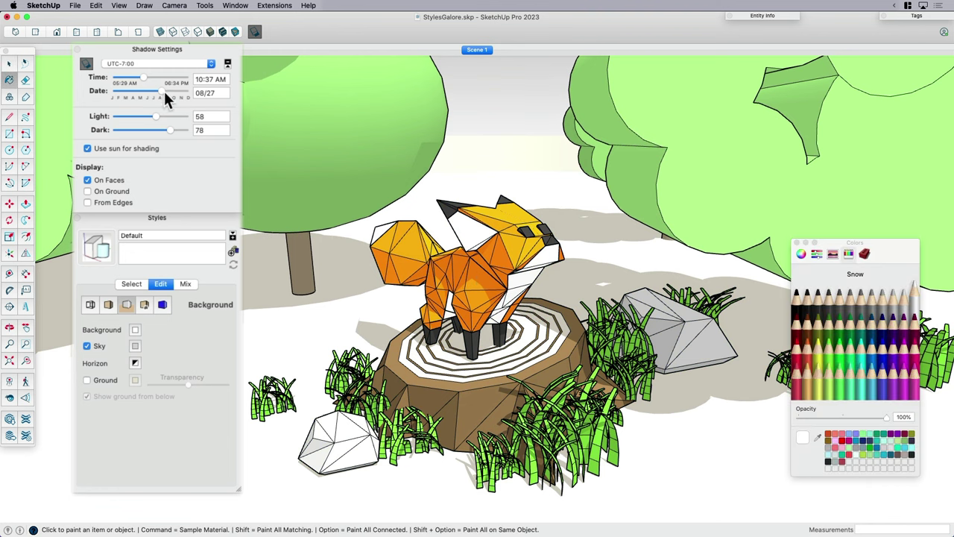
{"action": "mouse_move", "coordinate": [155, 117]}
{"action": "left_mouse_down"}
{"action": "mouse_move", "coordinate": [188, 119]}
{"action": "mouse_move", "coordinate": [118, 116]}
{"action": "mouse_move", "coordinate": [171, 118]}
{"action": "mouse_move", "coordinate": [116, 128]}
{"action": "mouse_move", "coordinate": [154, 128]}
{"action": "left_mouse_up"}
{"action": "scroll", "coordinate": [486, 251], "scroll_direction": "up", "scroll_amount": 3}
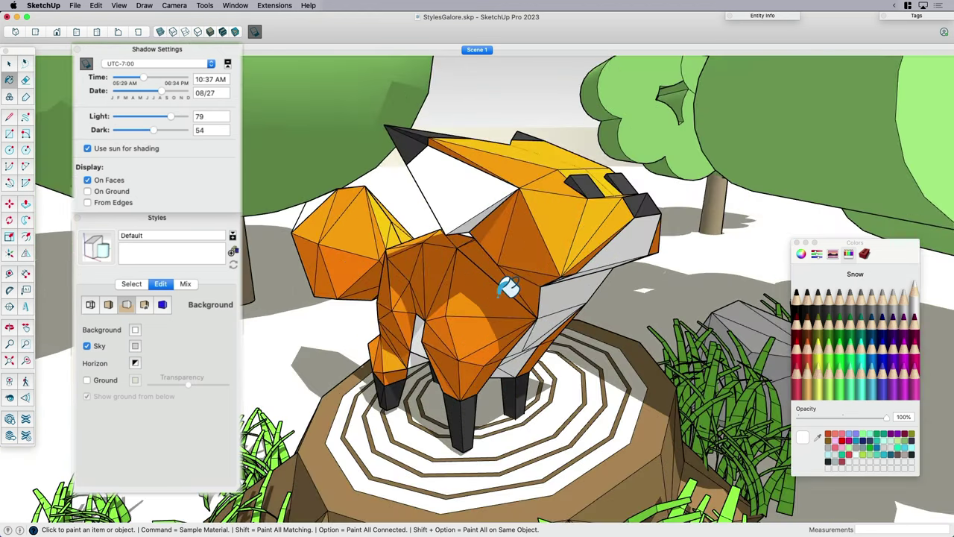
{"action": "key", "text": "space"}
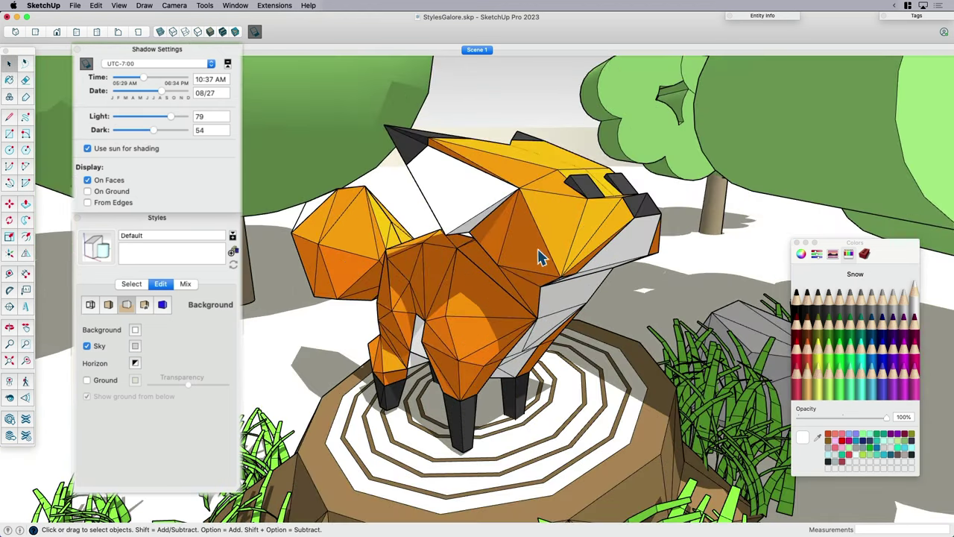
{"action": "key", "text": "b"}
{"action": "left_click", "coordinate": [865, 253]}
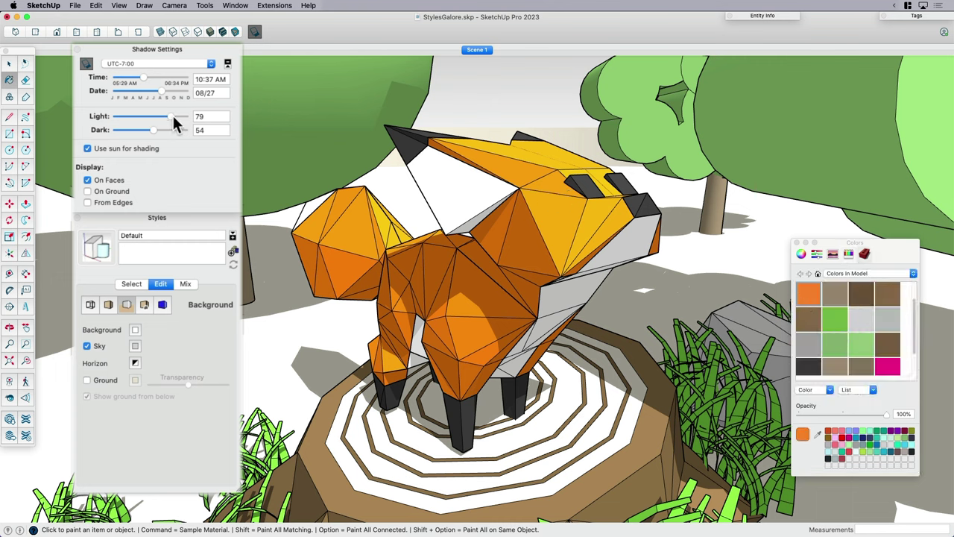
Enter shadow shading values of Dark 90 and Light 0
{"action": "mouse_move", "coordinate": [172, 117]}
{"action": "left_mouse_down"}
{"action": "mouse_move", "coordinate": [134, 117]}
{"action": "mouse_move", "coordinate": [184, 132]}
{"action": "mouse_move", "coordinate": [140, 128]}
{"action": "mouse_move", "coordinate": [161, 130]}
{"action": "left_mouse_up"}
{"action": "double_click", "coordinate": [199, 130]}
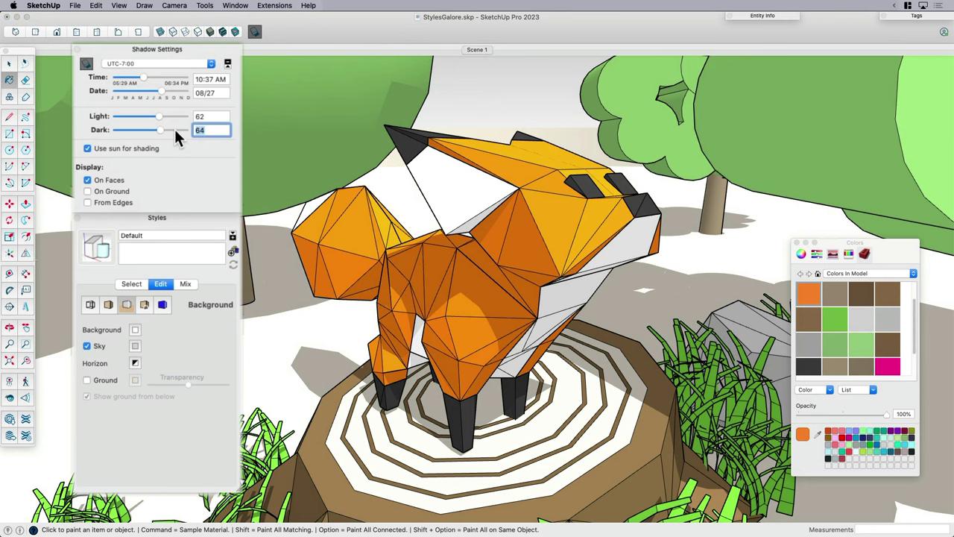
{"action": "type", "text": "90"}
{"action": "key", "text": "Return"}
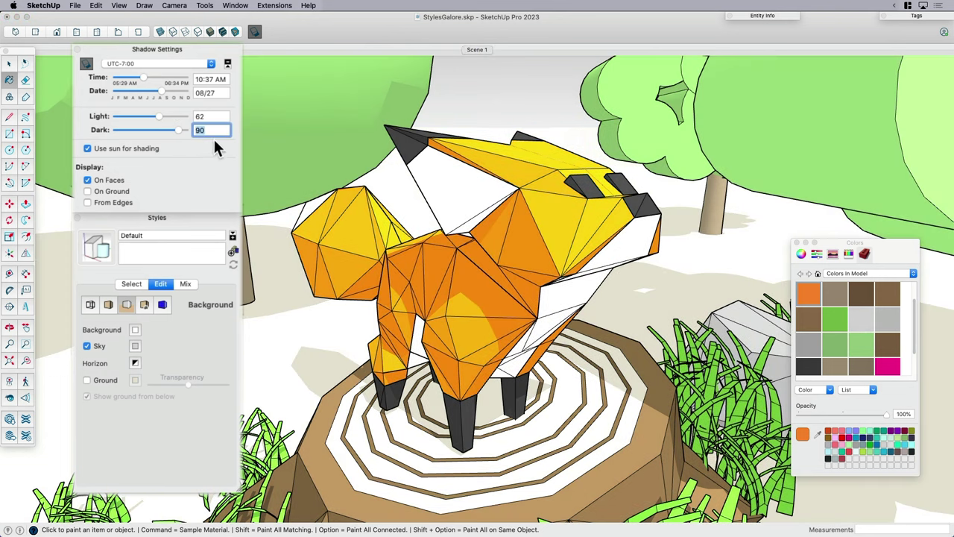
{"action": "double_click", "coordinate": [200, 116]}
{"action": "type", "text": "0"}
{"action": "key", "text": "Return"}
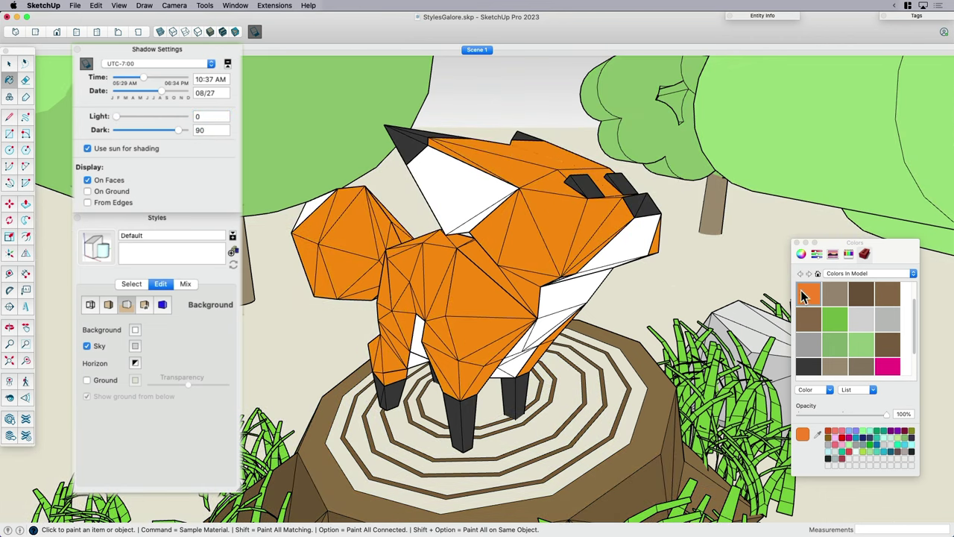
Compare Light 24 against Light 0 while orbiting, then recentre the fox
{"action": "key", "text": "space"}
{"action": "mouse_move", "coordinate": [909, 255]}
{"action": "left_mouse_down"}
{"action": "mouse_move", "coordinate": [631, 202]}
{"action": "mouse_move", "coordinate": [911, 270]}
{"action": "left_mouse_up"}
{"action": "middle_click_drag", "start_coordinate": [588, 238], "coordinate": [520, 322]}
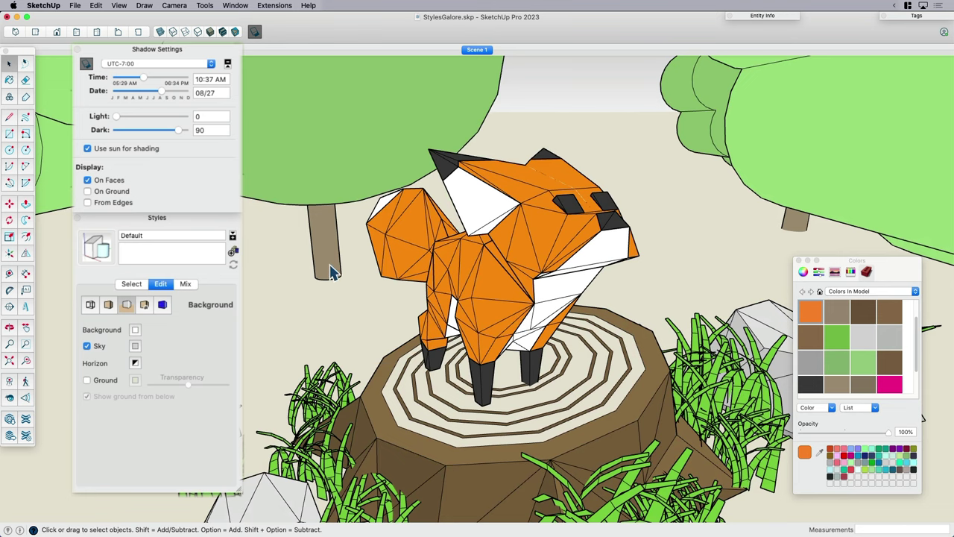
{"action": "middle_click_drag", "start_coordinate": [458, 262], "coordinate": [563, 252]}
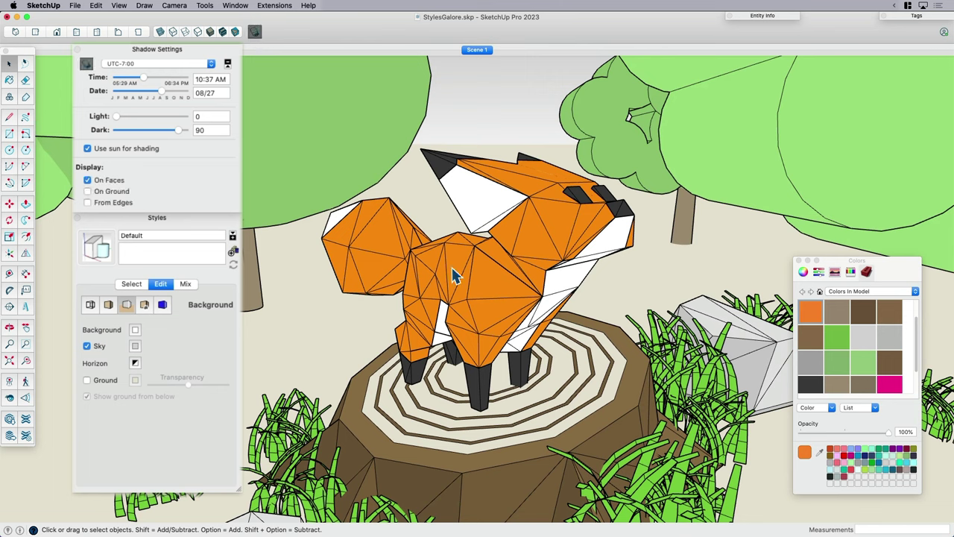
{"action": "mouse_move", "coordinate": [117, 117]}
{"action": "left_mouse_down"}
{"action": "mouse_move", "coordinate": [139, 117]}
{"action": "mouse_move", "coordinate": [104, 117]}
{"action": "left_mouse_up"}
{"action": "middle_click_drag", "start_coordinate": [406, 205], "coordinate": [507, 316]}
{"action": "key", "text": "h"}
{"action": "left_click_drag", "start_coordinate": [503, 311], "coordinate": [501, 302]}
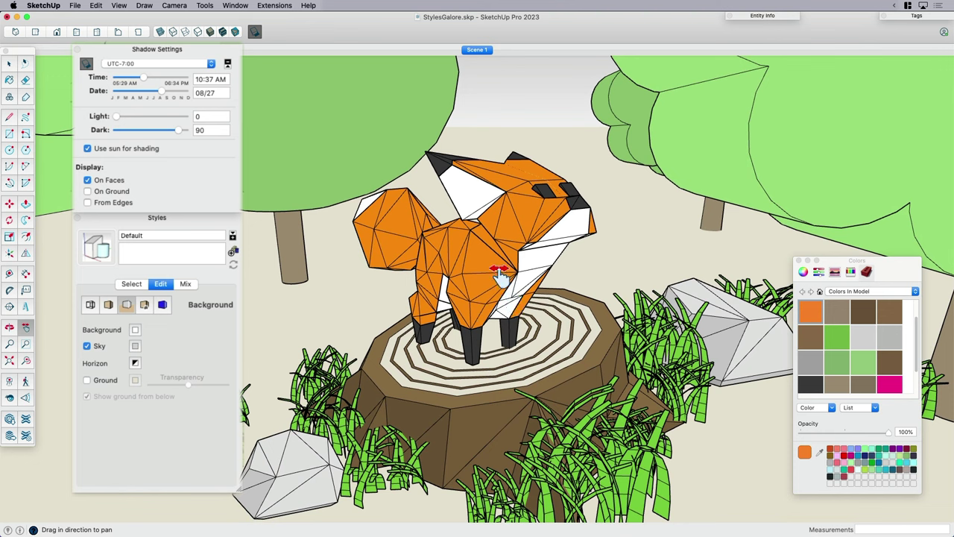
Browse the In Model styles, then return to editing the current style
{"action": "key", "text": "space"}
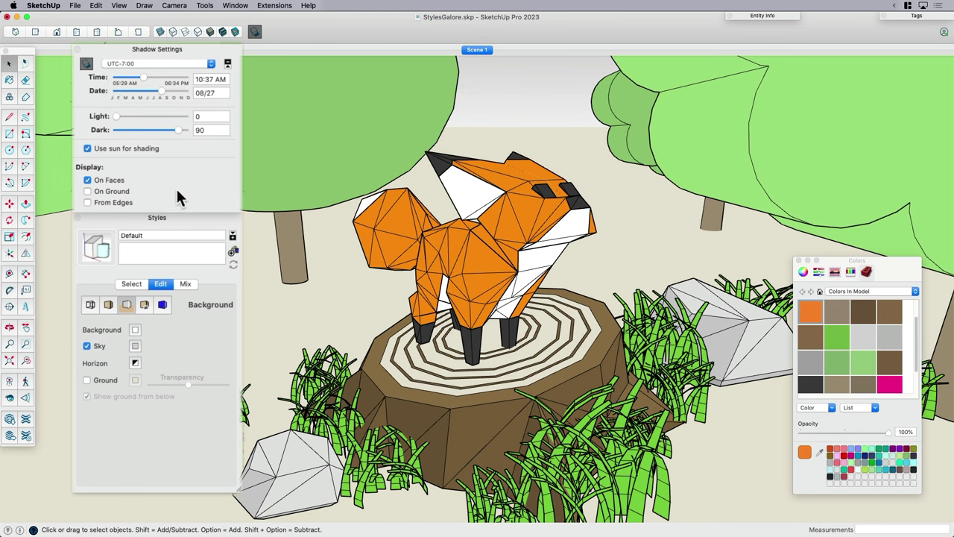
{"action": "left_click", "coordinate": [172, 218]}
{"action": "left_click", "coordinate": [147, 218]}
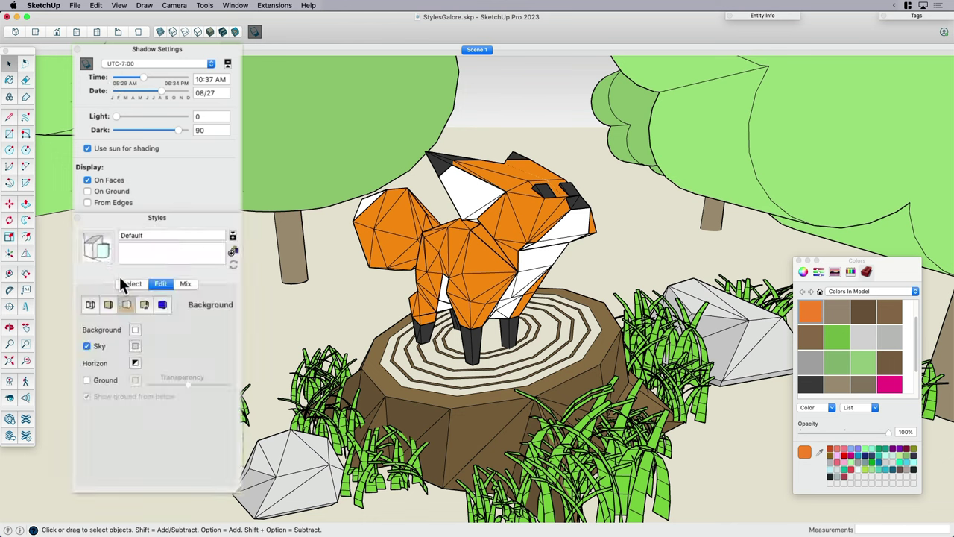
{"action": "left_click", "coordinate": [130, 284]}
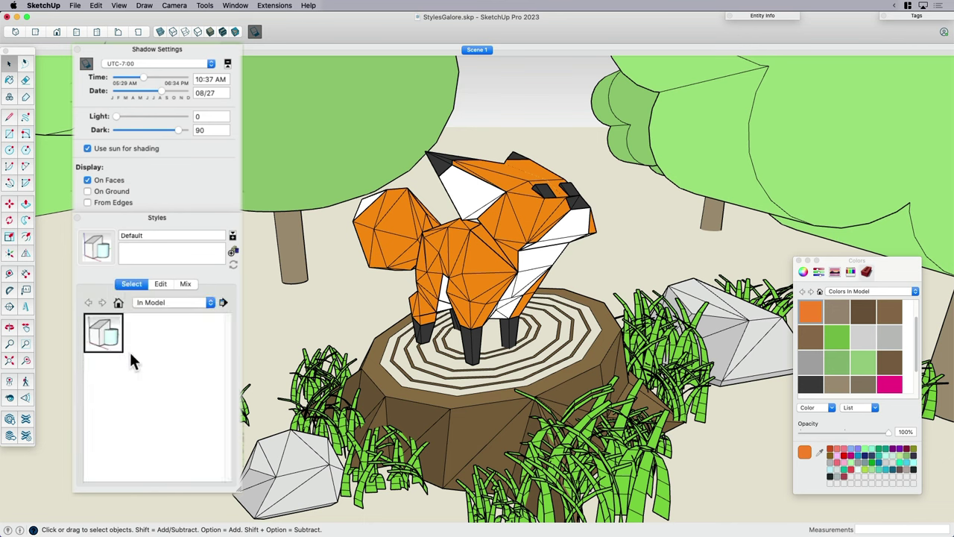
{"action": "left_click", "coordinate": [161, 284]}
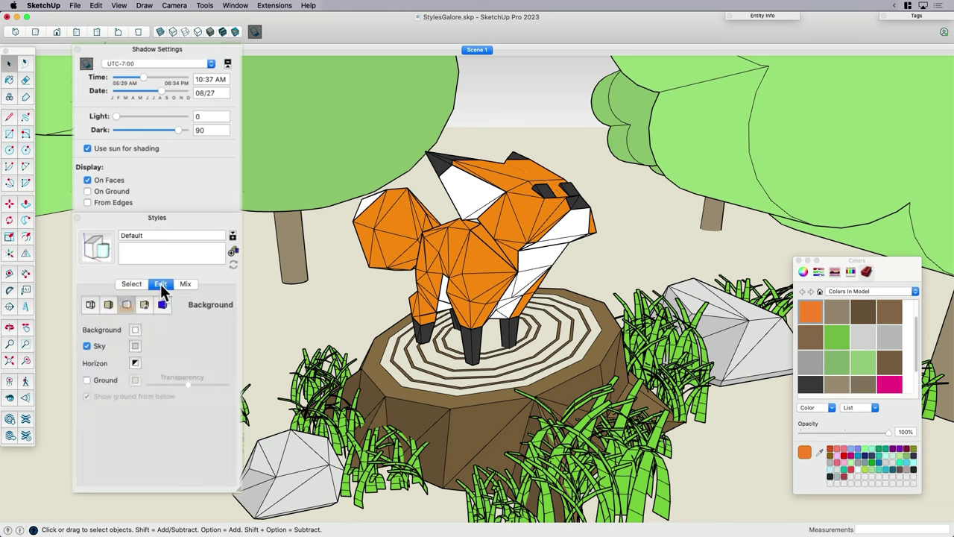
In Edge settings, keep Edges on and turn on Profiles at width 2
{"action": "left_click", "coordinate": [90, 306]}
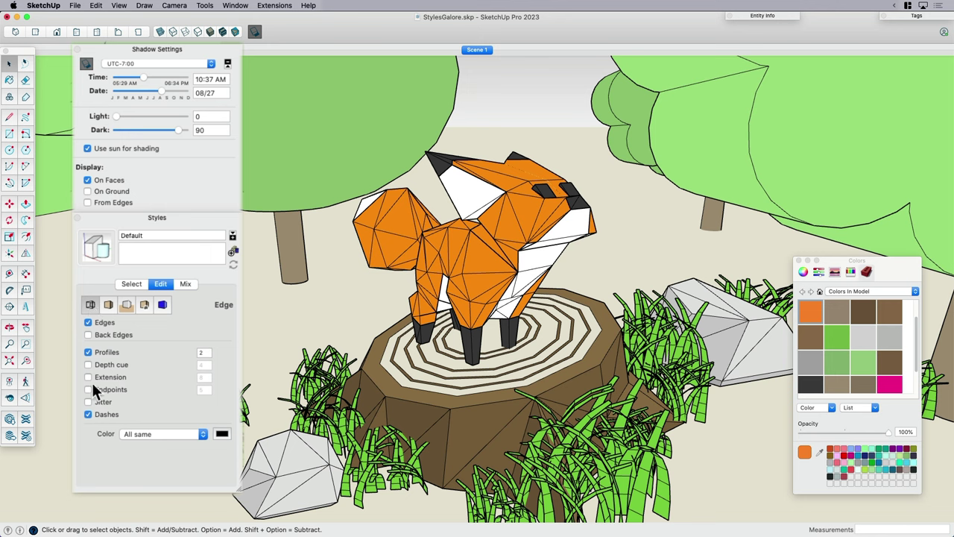
{"action": "left_click", "coordinate": [88, 323]}
{"action": "left_click", "coordinate": [88, 323]}
{"action": "left_click", "coordinate": [88, 352]}
{"action": "left_click", "coordinate": [203, 352]}
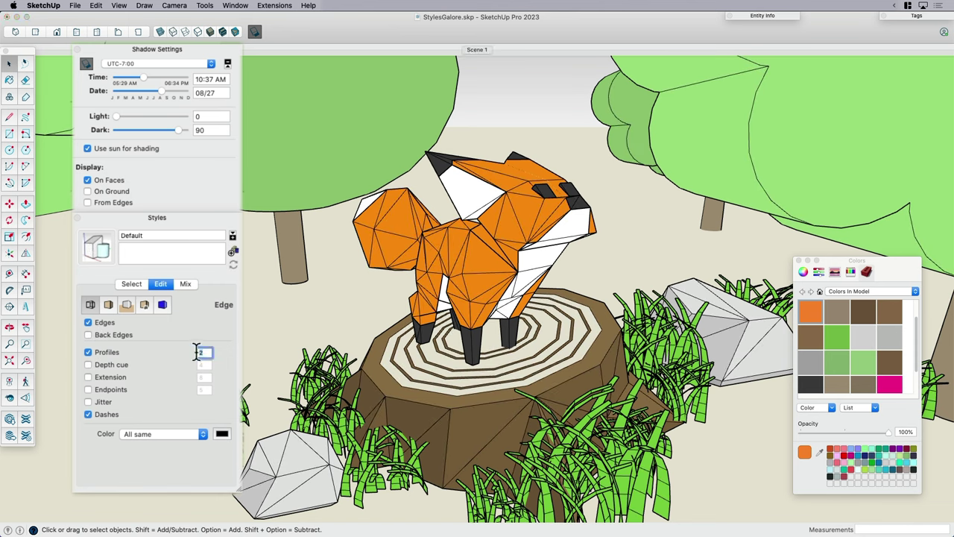
Set the edge colour to the black Licorice pencil and orbit to review
{"action": "left_click", "coordinate": [221, 434]}
{"action": "left_click", "coordinate": [851, 272]}
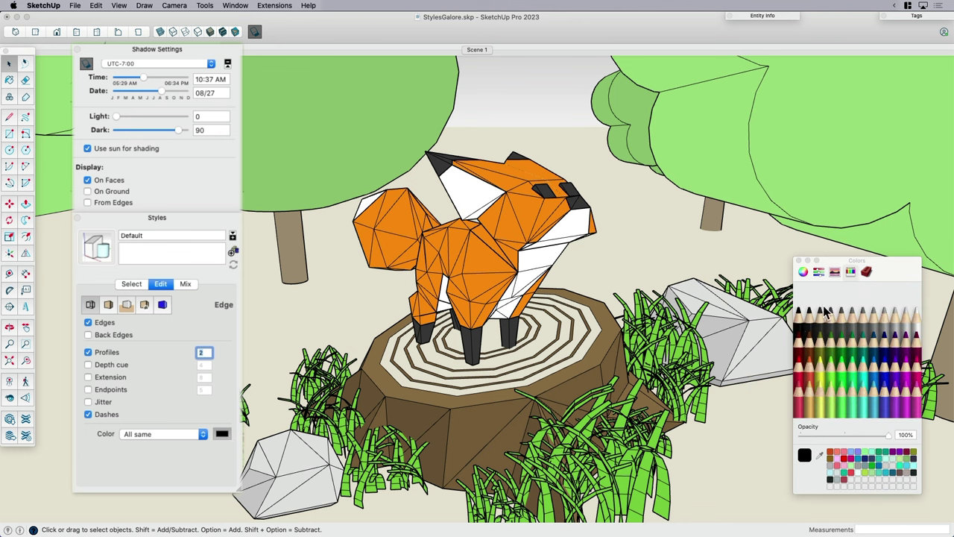
{"action": "left_click", "coordinate": [799, 320]}
{"action": "middle_click_drag", "start_coordinate": [507, 347], "coordinate": [504, 316]}
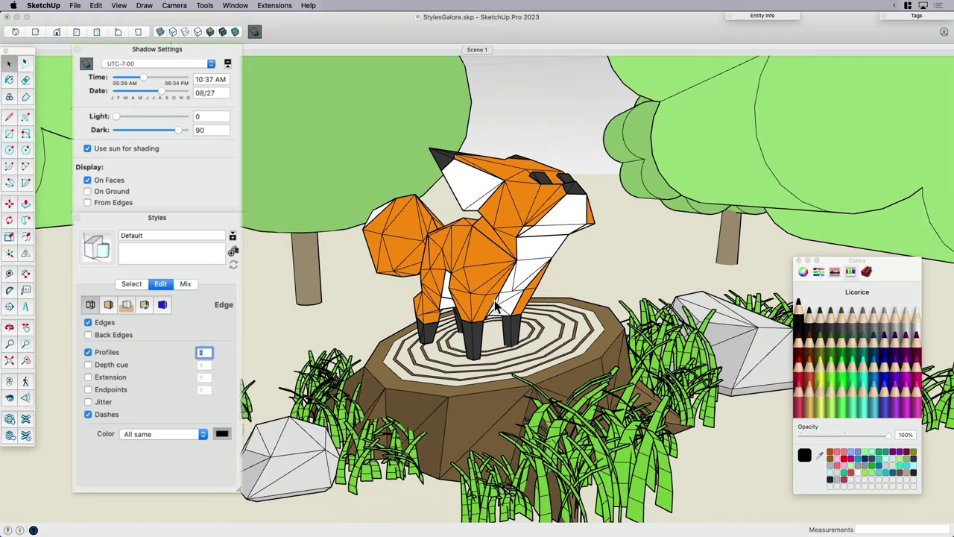
{"action": "middle_click_drag", "start_coordinate": [503, 288], "coordinate": [562, 292]}
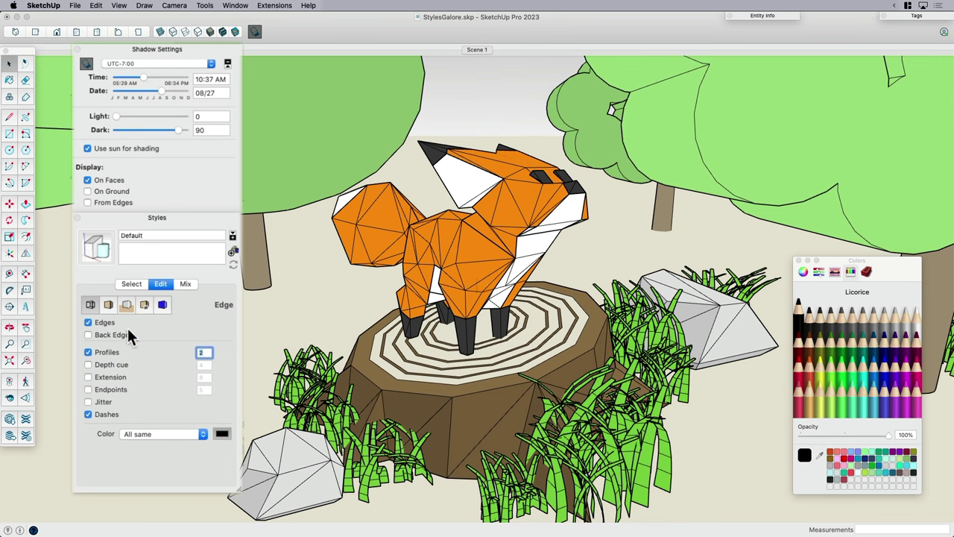
Toggle Edges off and on while orbiting around the fox and trees to compare outlines
{"action": "left_click", "coordinate": [88, 322]}
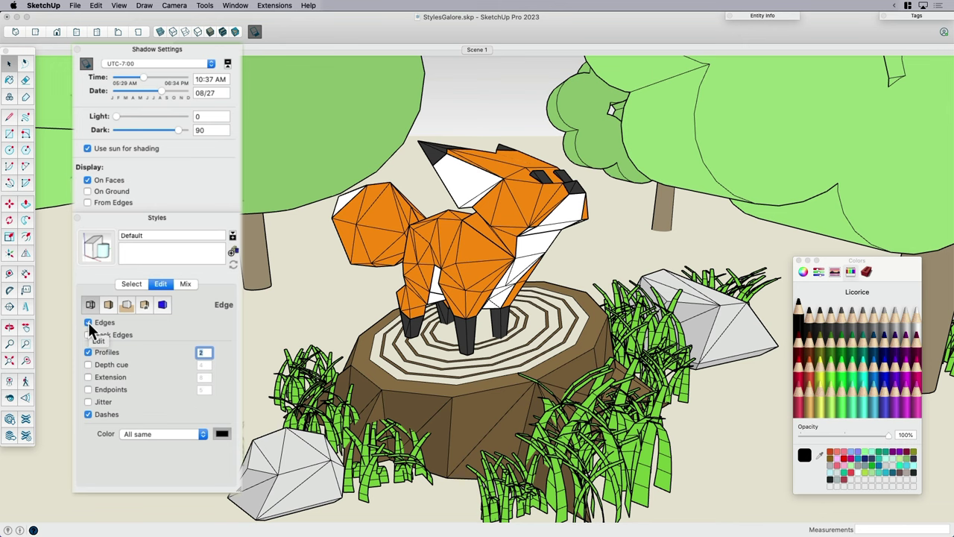
{"action": "left_click", "coordinate": [88, 322]}
{"action": "scroll", "coordinate": [561, 313], "scroll_direction": "down", "scroll_amount": 3}
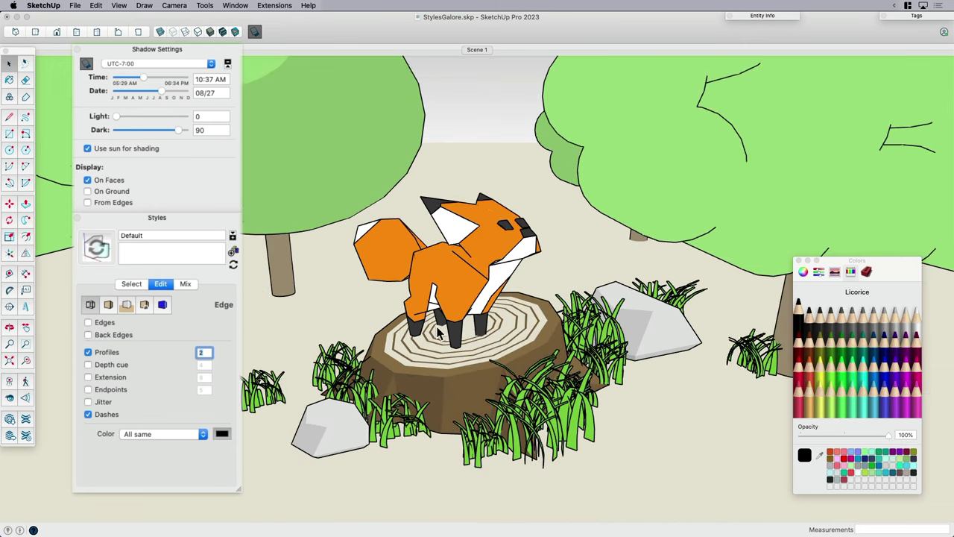
{"action": "middle_click_drag", "start_coordinate": [510, 329], "coordinate": [427, 319]}
{"action": "scroll", "coordinate": [559, 252], "scroll_direction": "down", "scroll_amount": 5}
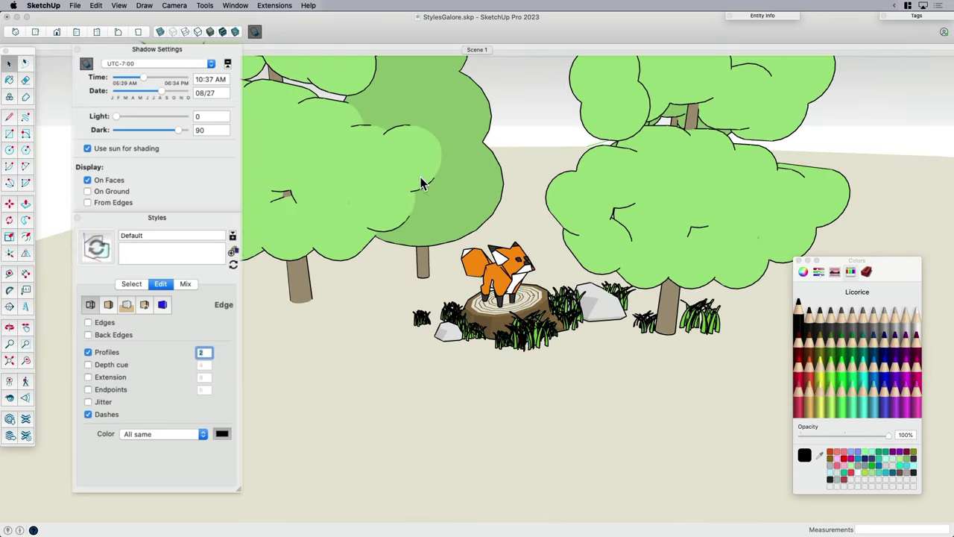
{"action": "scroll", "coordinate": [477, 153], "scroll_direction": "up", "scroll_amount": 4}
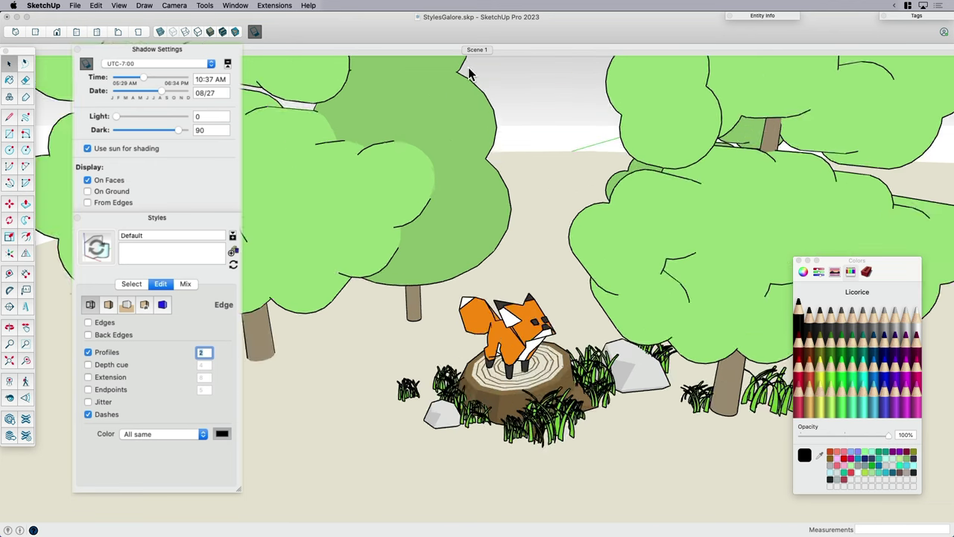
{"action": "left_click", "coordinate": [88, 323]}
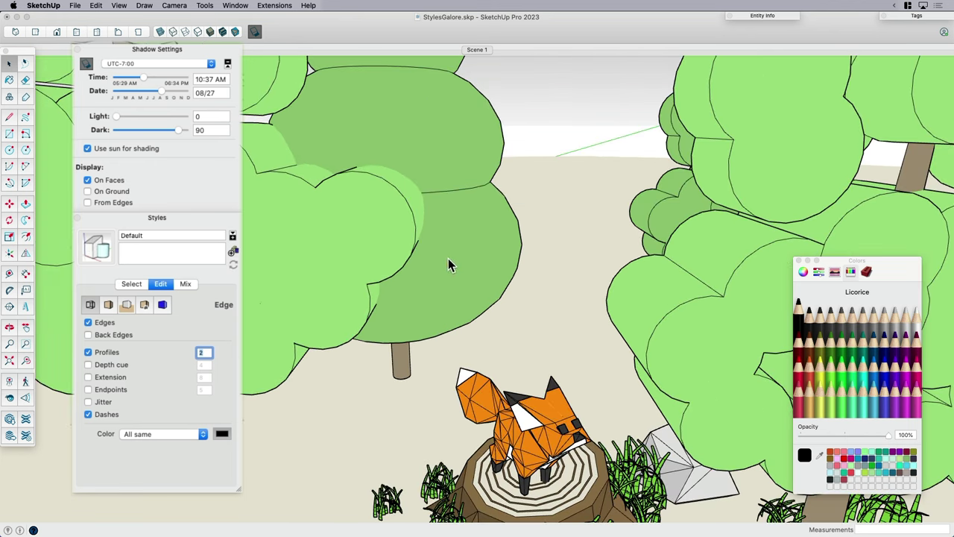
{"action": "left_click", "coordinate": [375, 264]}
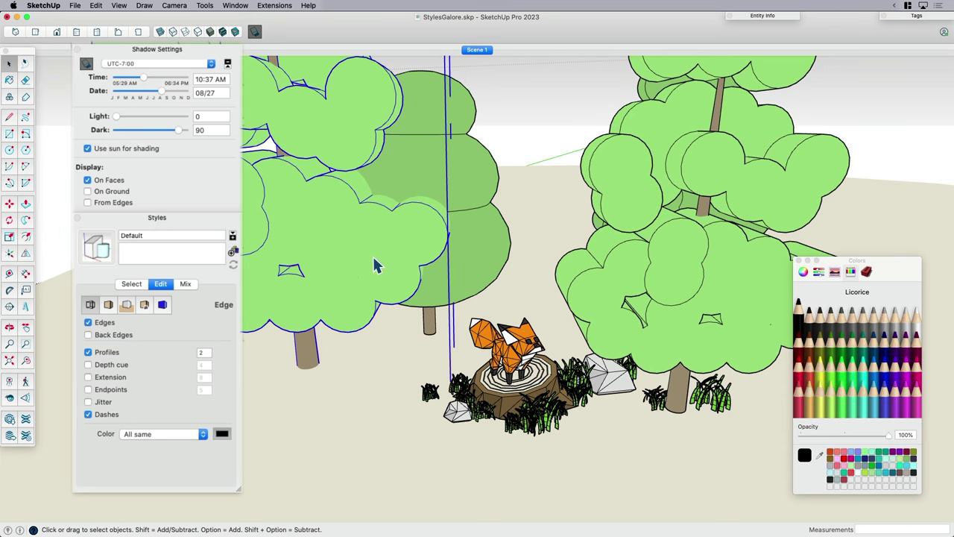
{"action": "mouse_move", "coordinate": [384, 261]}
{"action": "middle_mouse_down"}
{"action": "mouse_move", "coordinate": [366, 219]}
{"action": "mouse_move", "coordinate": [482, 256]}
{"action": "mouse_move", "coordinate": [326, 264]}
{"action": "mouse_move", "coordinate": [453, 177]}
{"action": "middle_mouse_up"}
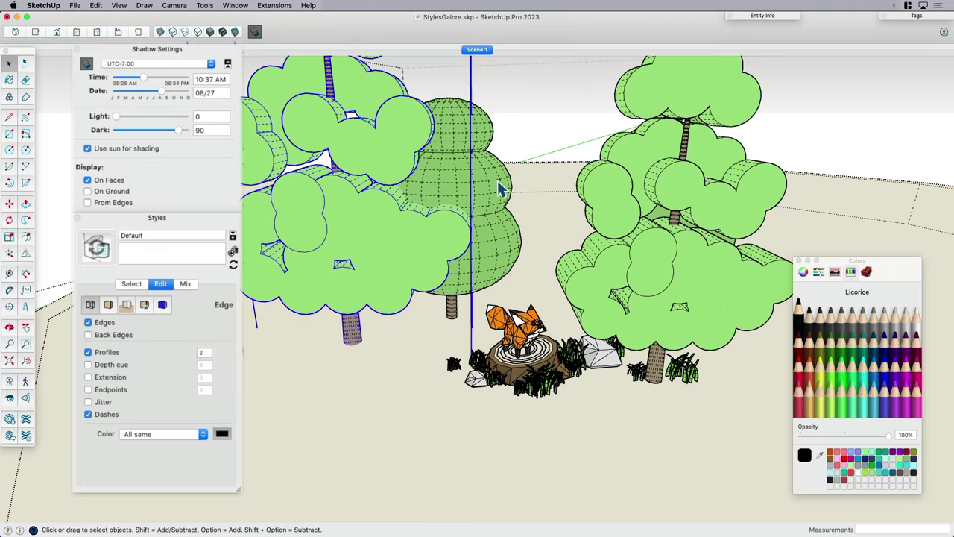
{"action": "middle_click_drag", "start_coordinate": [618, 302], "coordinate": [522, 280]}
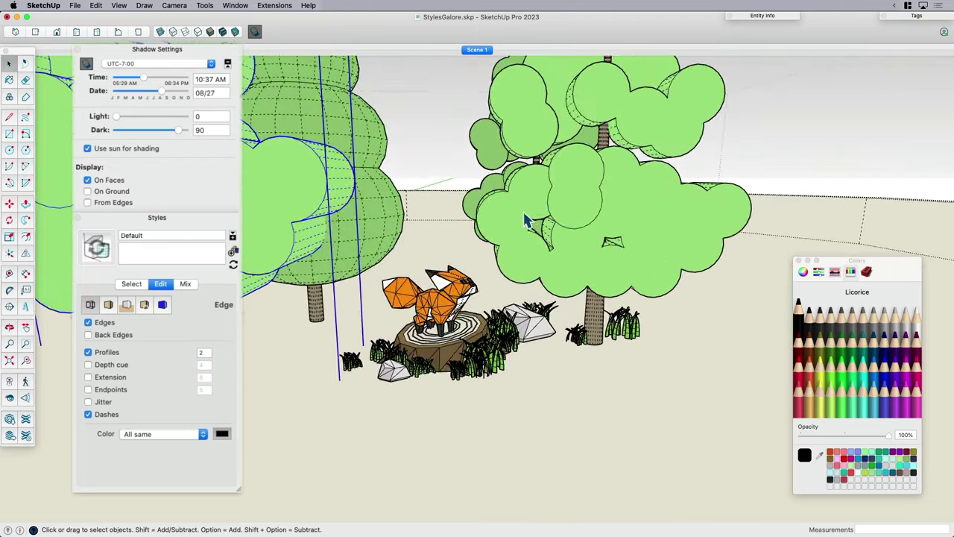
{"action": "scroll", "coordinate": [528, 222], "scroll_direction": "up", "scroll_amount": 3}
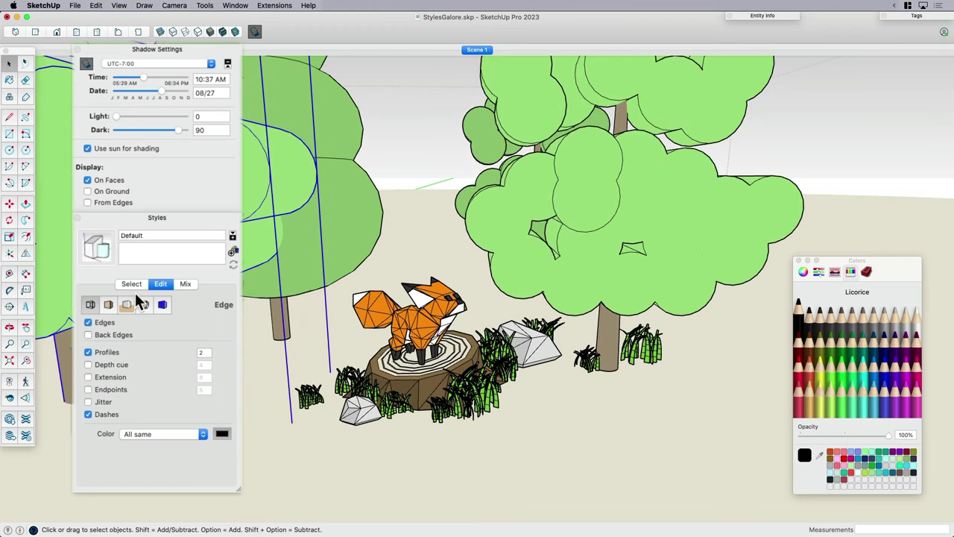
{"action": "left_click", "coordinate": [88, 322]}
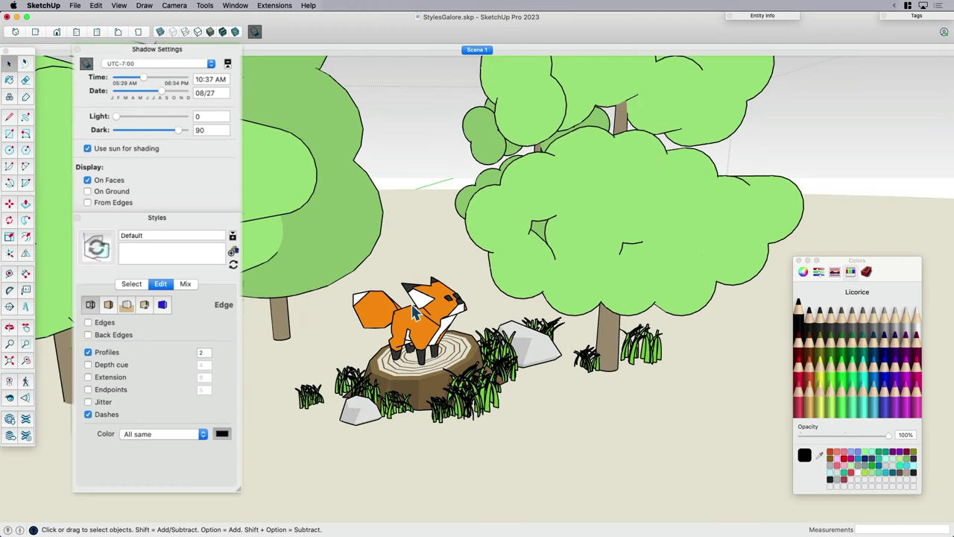
{"action": "scroll", "coordinate": [412, 330], "scroll_direction": "up", "scroll_amount": 5}
{"action": "scroll", "coordinate": [419, 344], "scroll_direction": "up", "scroll_amount": 2}
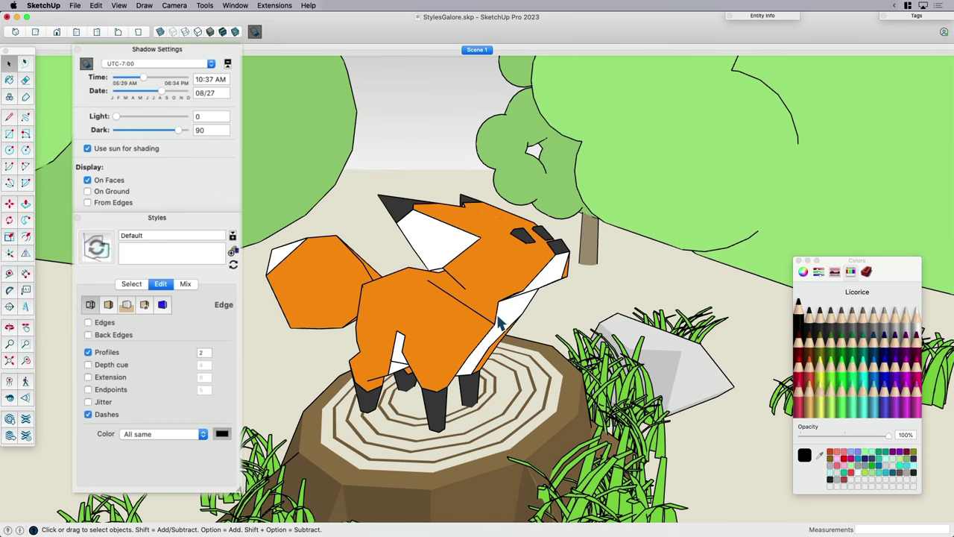
{"action": "scroll", "coordinate": [507, 349], "scroll_direction": "down", "scroll_amount": 5}
{"action": "middle_click_drag", "start_coordinate": [515, 336], "coordinate": [547, 248]}
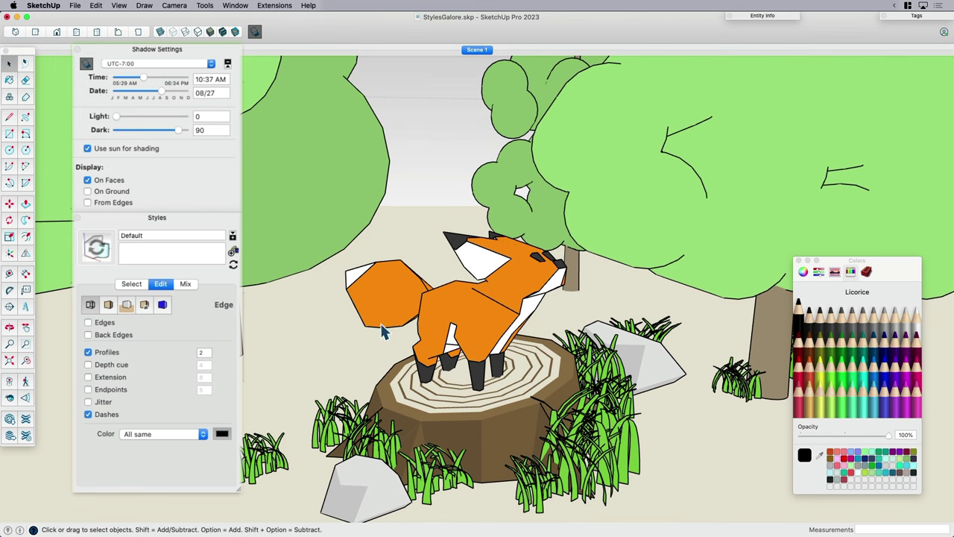
{"action": "middle_click_drag", "start_coordinate": [583, 384], "coordinate": [489, 360]}
{"action": "scroll", "coordinate": [477, 373], "scroll_direction": "up", "scroll_amount": 10}
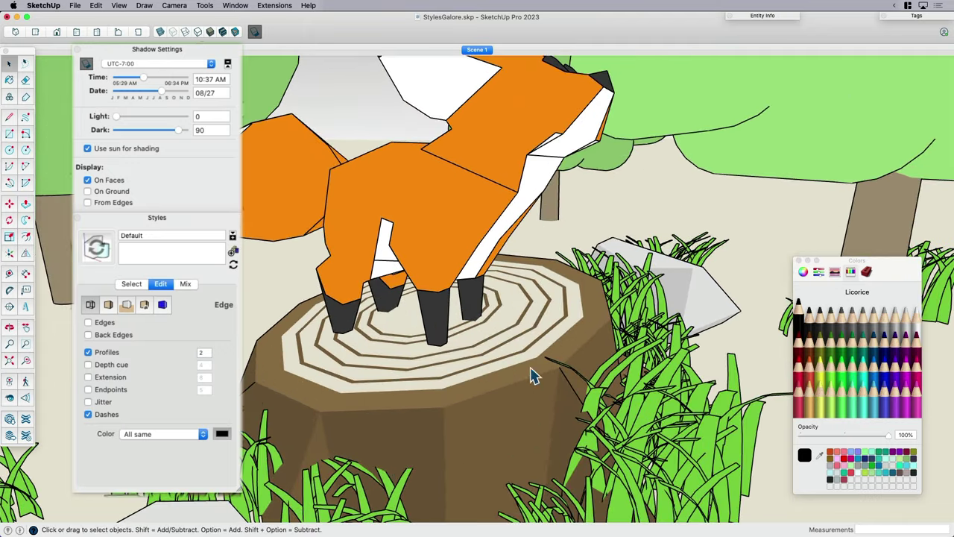
{"action": "middle_click_drag", "start_coordinate": [533, 373], "coordinate": [580, 365]}
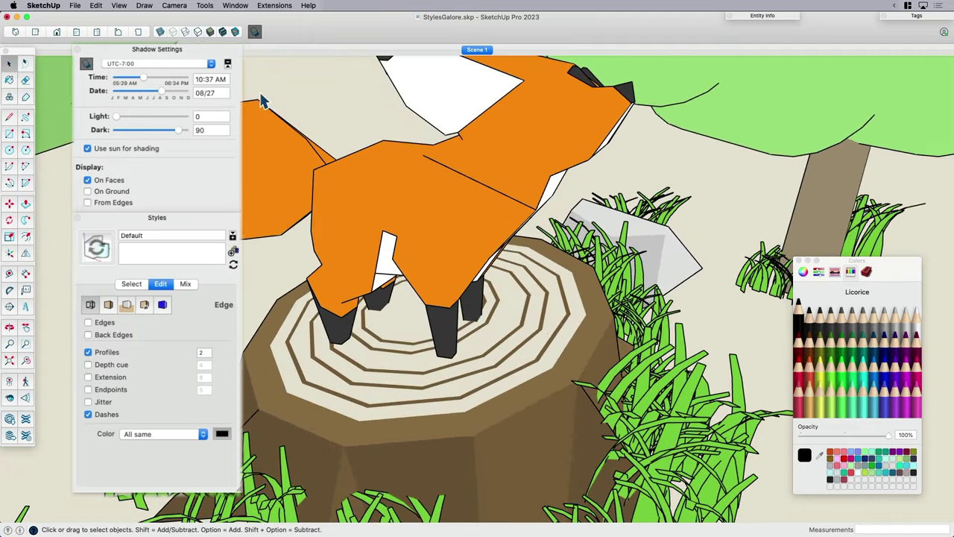
{"action": "left_click", "coordinate": [198, 32]}
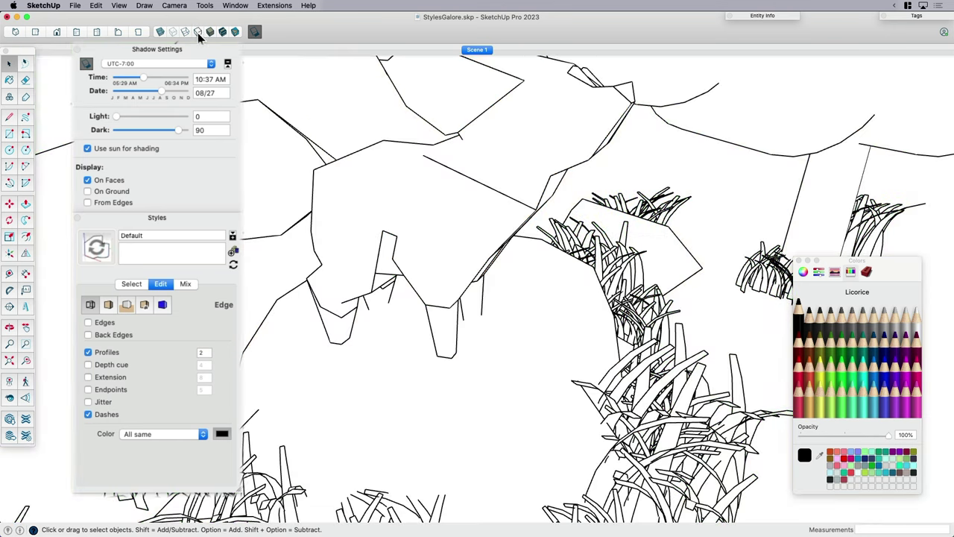
{"action": "left_click", "coordinate": [88, 323]}
{"action": "middle_click_drag", "start_coordinate": [388, 413], "coordinate": [531, 366]}
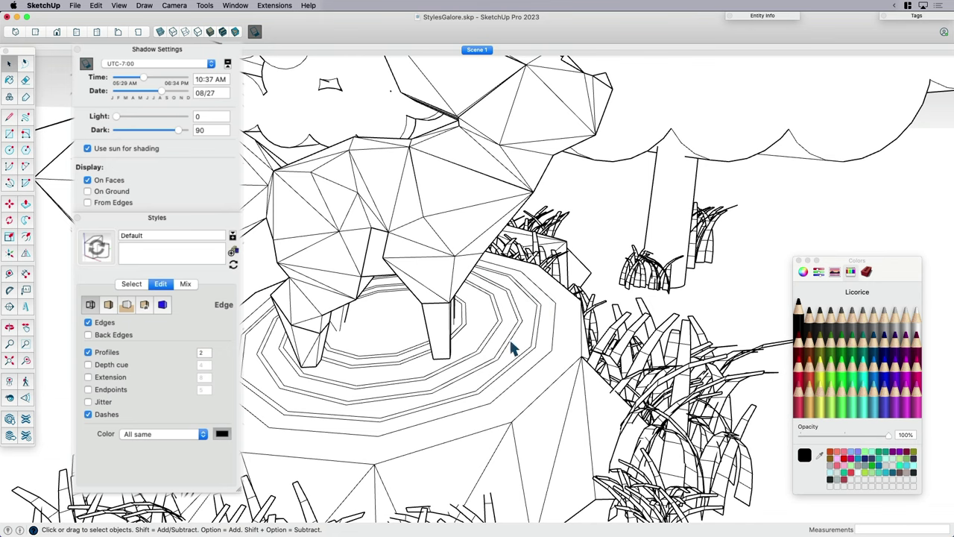
{"action": "left_click", "coordinate": [89, 322]}
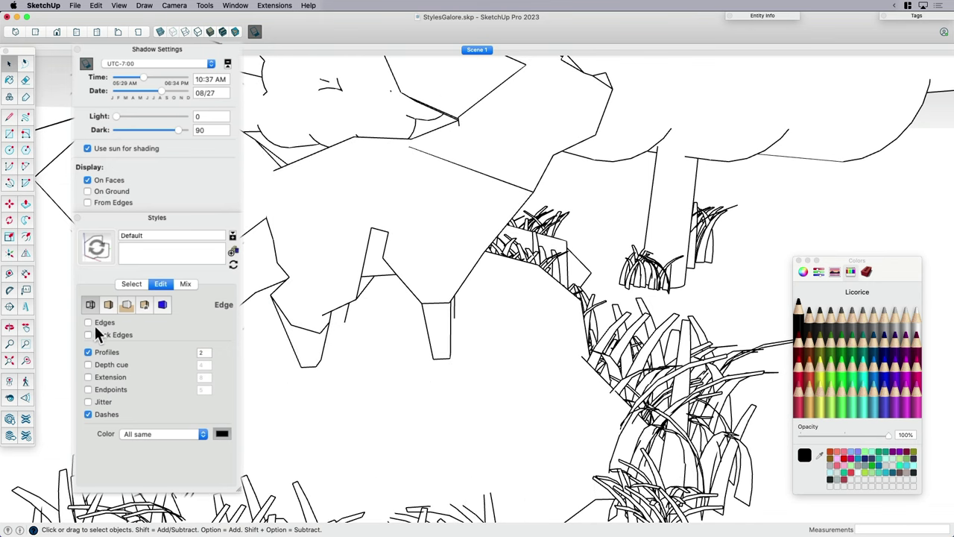
{"action": "left_click", "coordinate": [222, 32]}
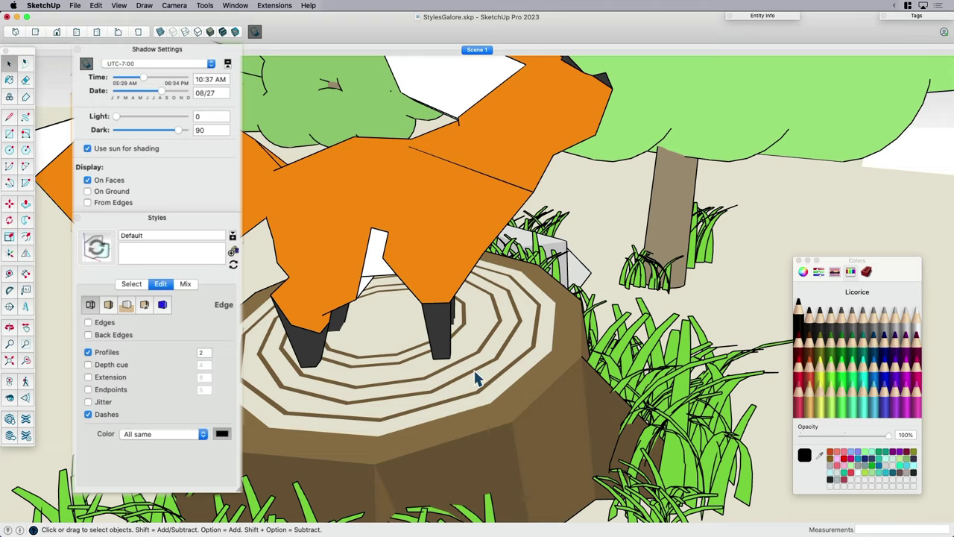
{"action": "scroll", "coordinate": [477, 375], "scroll_direction": "up", "scroll_amount": 6}
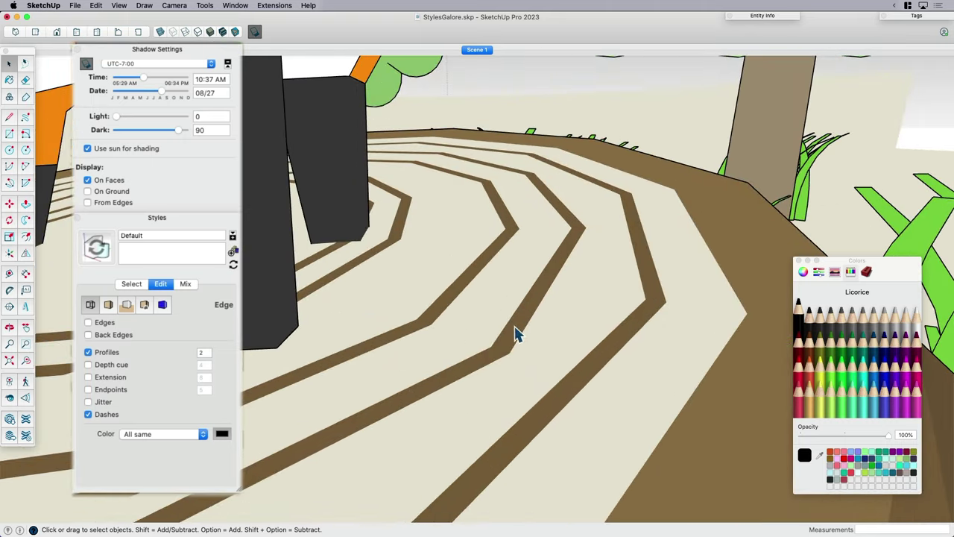
{"action": "scroll", "coordinate": [603, 304], "scroll_direction": "down", "scroll_amount": 8}
{"action": "scroll", "coordinate": [551, 301], "scroll_direction": "down", "scroll_amount": 3}
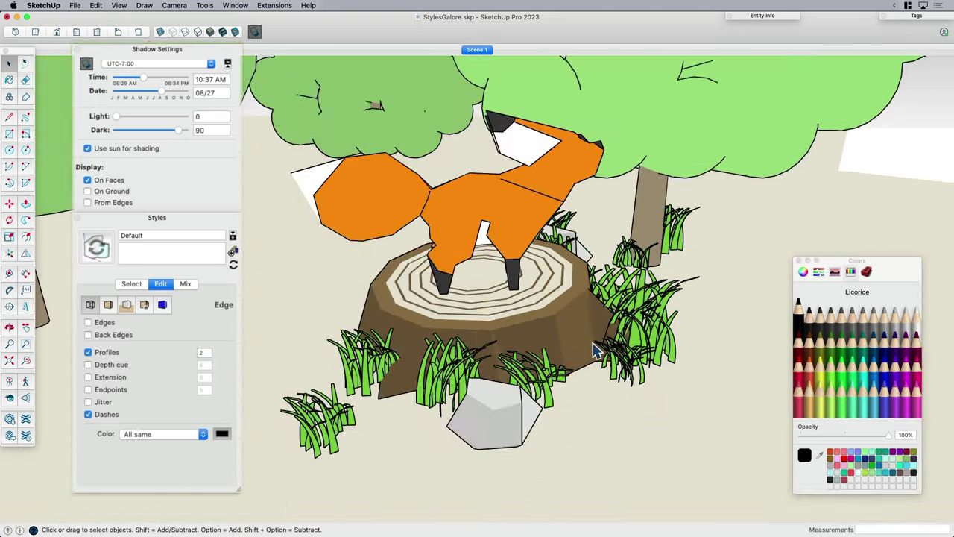
{"action": "middle_click_drag", "start_coordinate": [537, 320], "coordinate": [496, 315]}
{"action": "scroll", "coordinate": [510, 341], "scroll_direction": "up", "scroll_amount": 2}
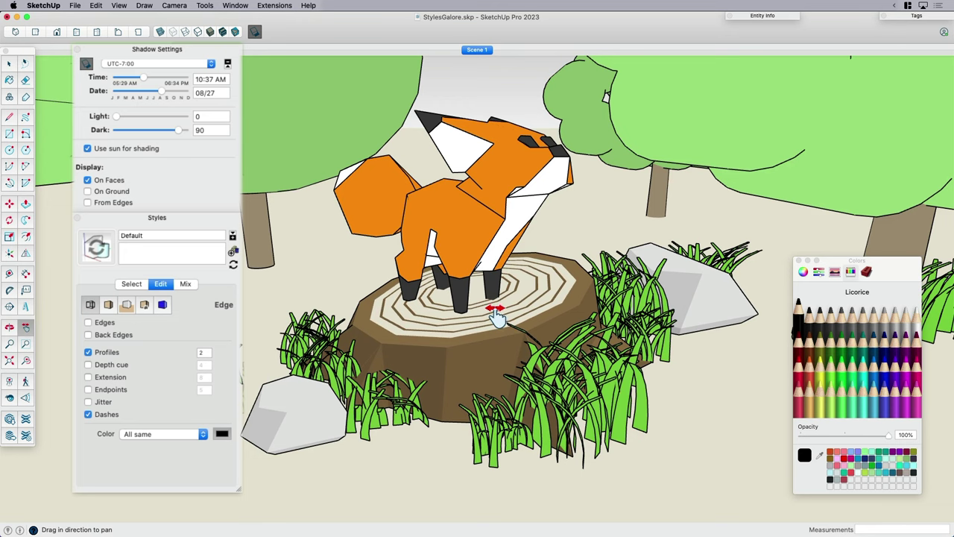
{"action": "scroll", "coordinate": [464, 319], "scroll_direction": "down", "scroll_amount": 2}
{"action": "middle_click_drag", "start_coordinate": [465, 319], "coordinate": [527, 323]}
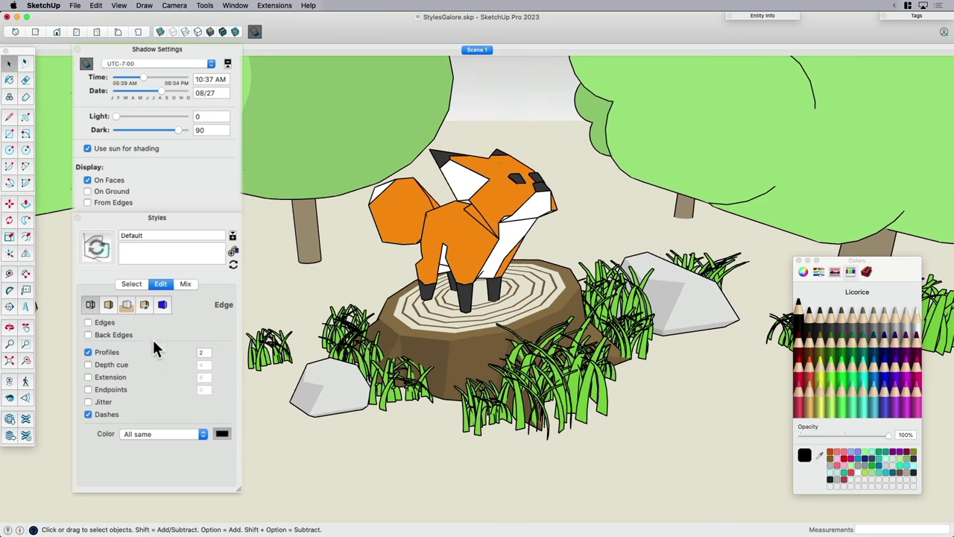
Set the profile width to 6 for thicker outlines and orbit around the stump
{"action": "left_click", "coordinate": [203, 352]}
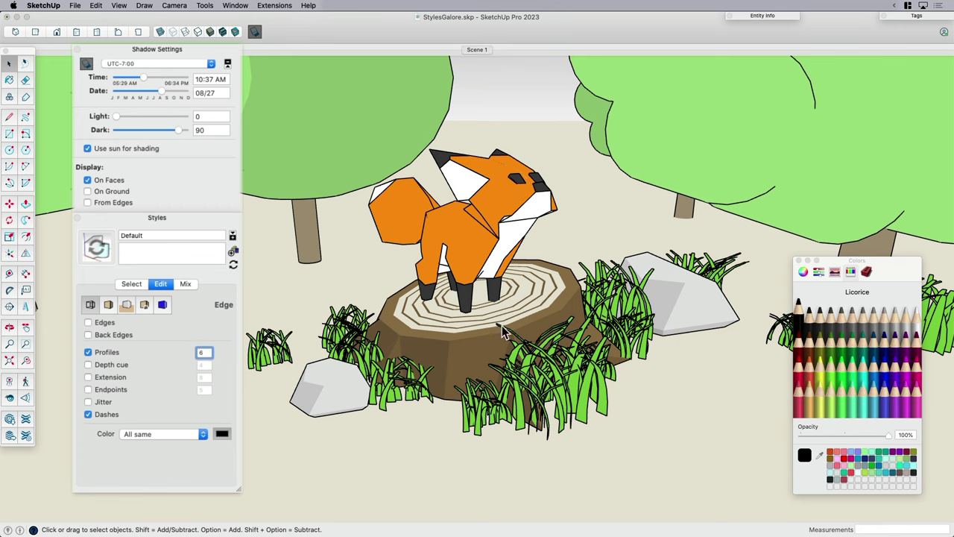
{"action": "key", "text": "Return"}
{"action": "scroll", "coordinate": [492, 233], "scroll_direction": "up", "scroll_amount": 2}
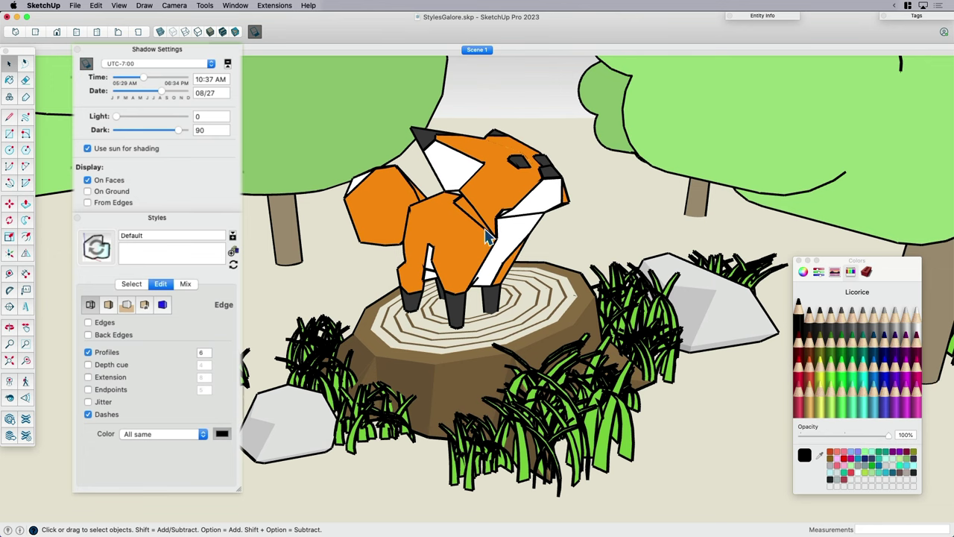
{"action": "middle_click_drag", "start_coordinate": [422, 321], "coordinate": [426, 341]}
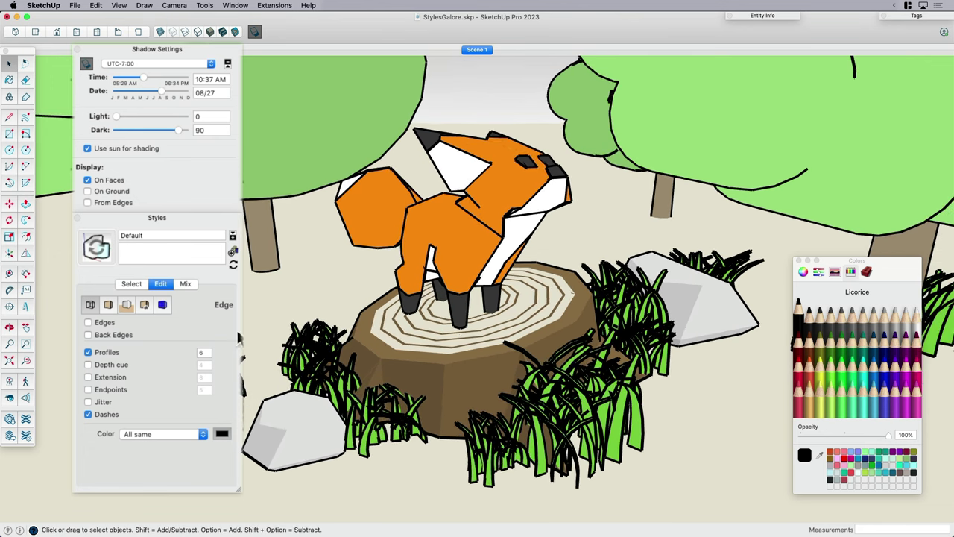
{"action": "scroll", "coordinate": [476, 310], "scroll_direction": "up", "scroll_amount": 3}
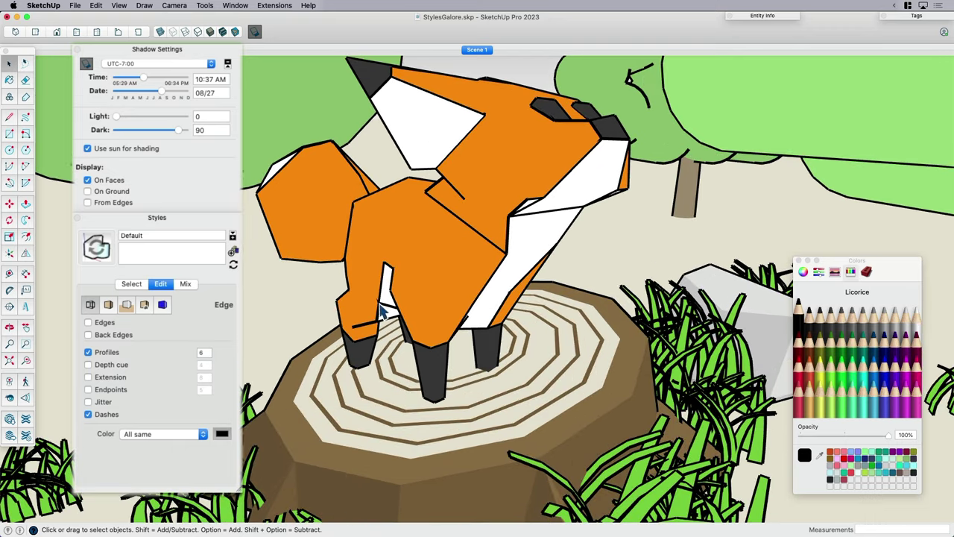
{"action": "scroll", "coordinate": [625, 211], "scroll_direction": "down", "scroll_amount": 5}
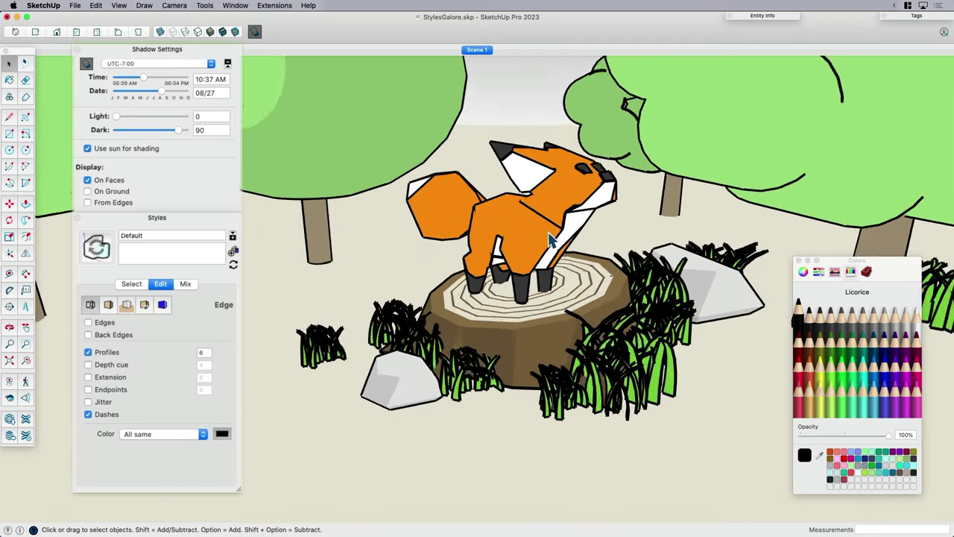
Reduce the profile width to 3, then down to 1 for thin outlines
{"action": "double_click", "coordinate": [204, 351]}
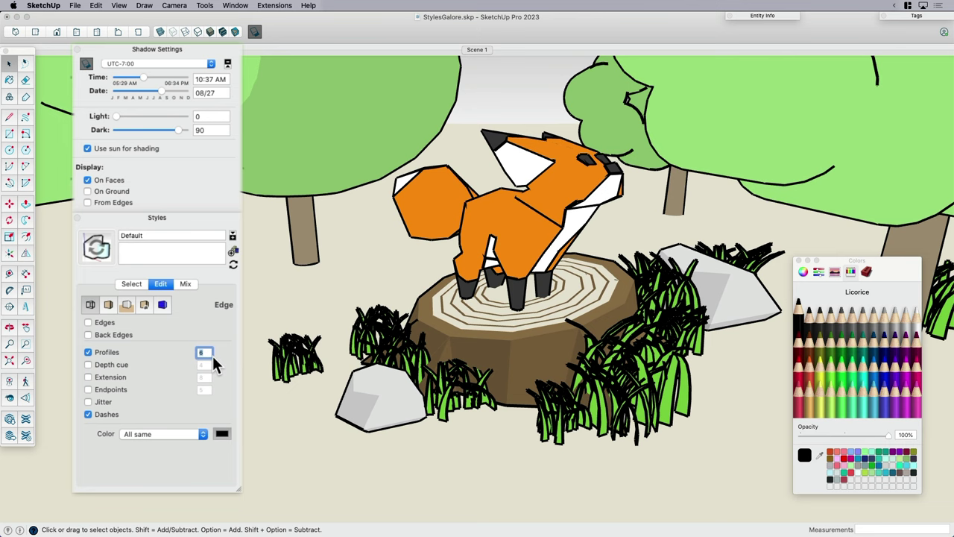
{"action": "type", "text": "3"}
{"action": "key", "text": "Return"}
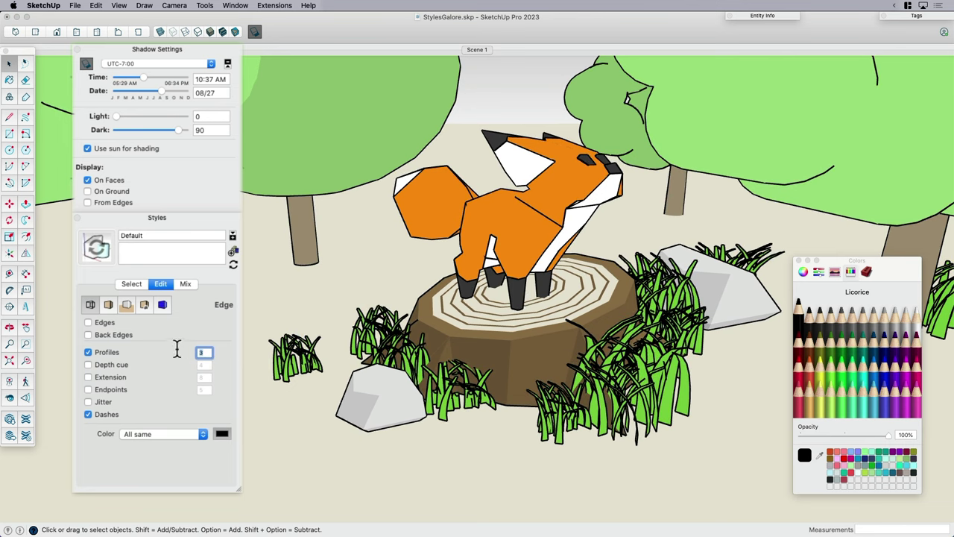
{"action": "key", "text": "Return"}
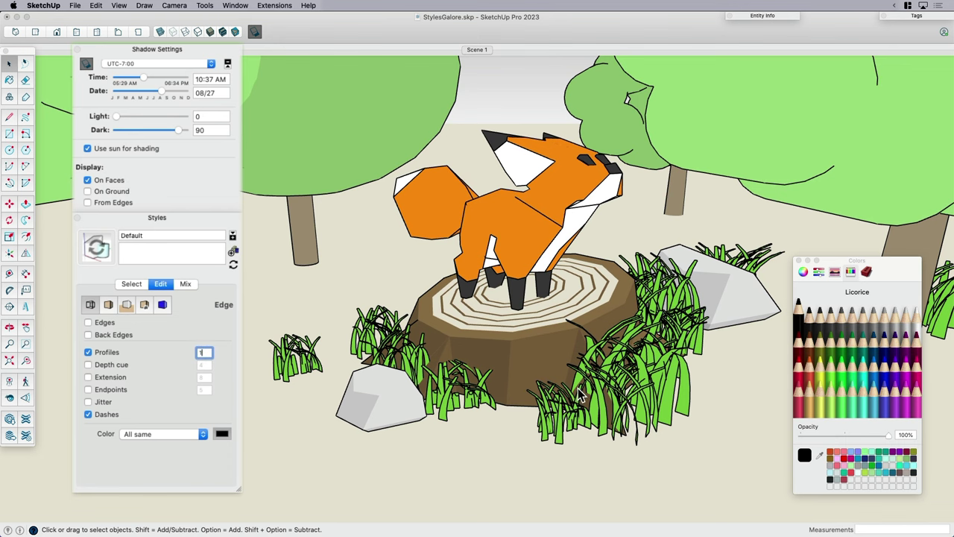
{"action": "scroll", "coordinate": [558, 333], "scroll_direction": "up", "scroll_amount": 5}
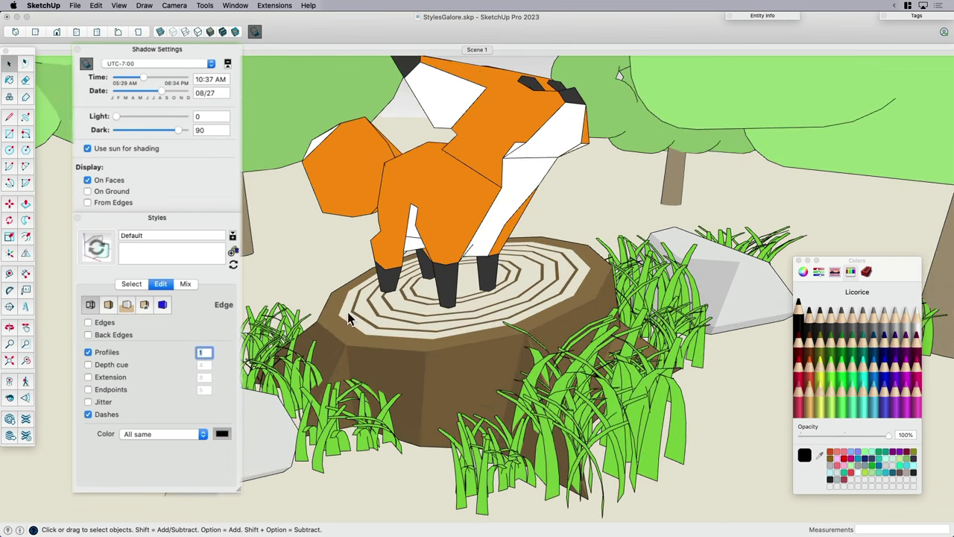
Toggle Profiles and Edges to compare, ending with profile outlines on
{"action": "left_click", "coordinate": [88, 352]}
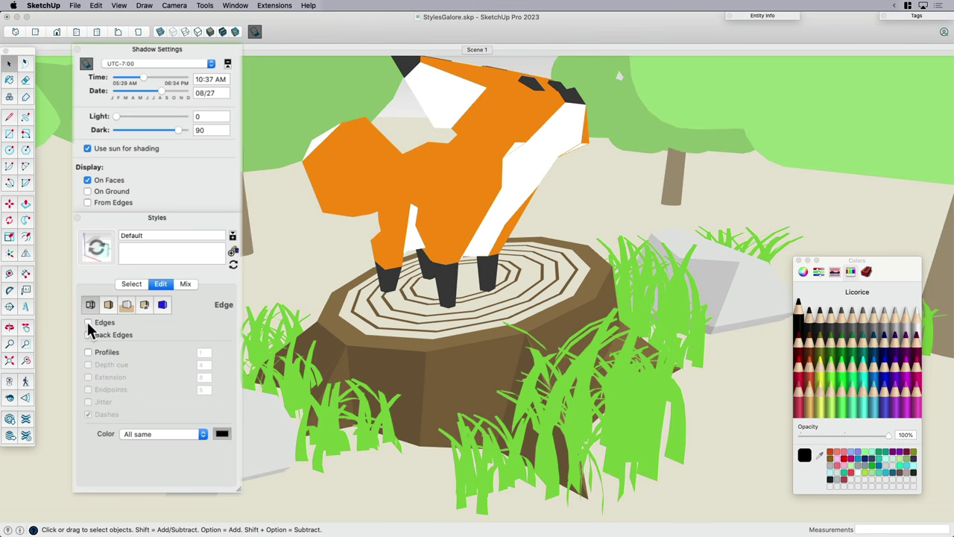
{"action": "left_click", "coordinate": [88, 323]}
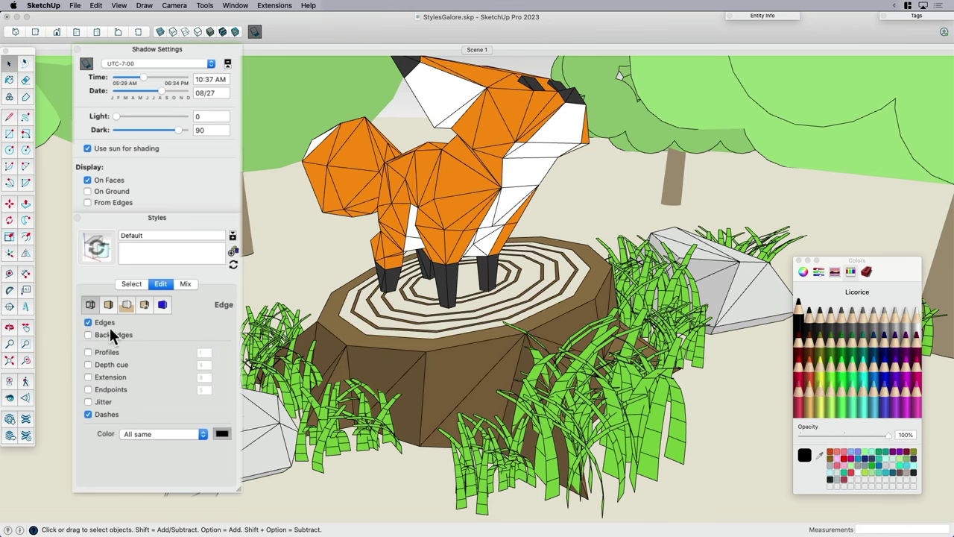
{"action": "left_click", "coordinate": [87, 352]}
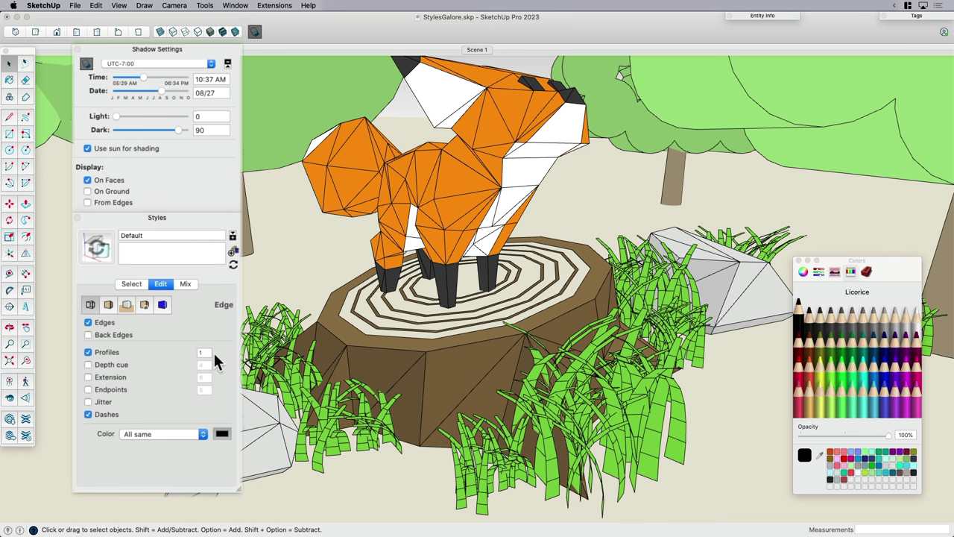
{"action": "left_click", "coordinate": [88, 353]}
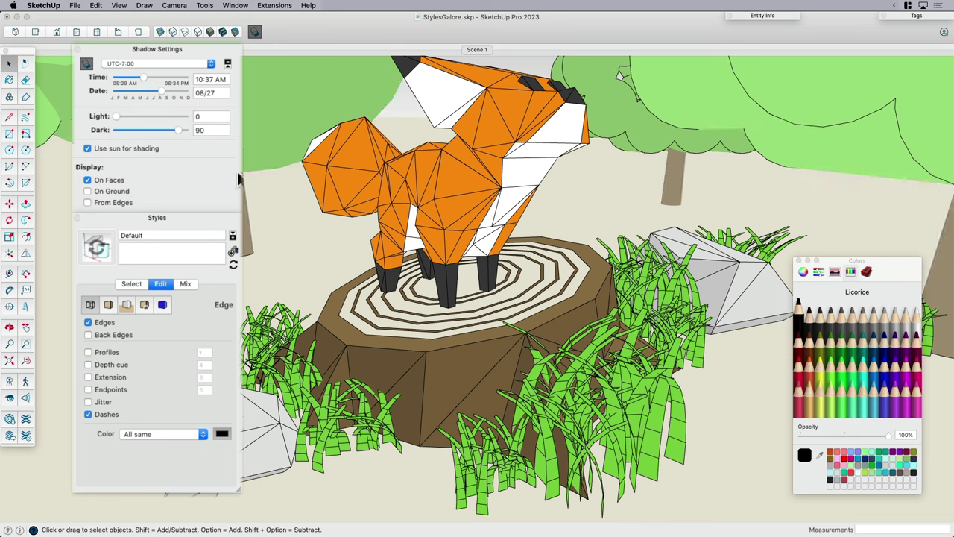
{"action": "left_click", "coordinate": [88, 352]}
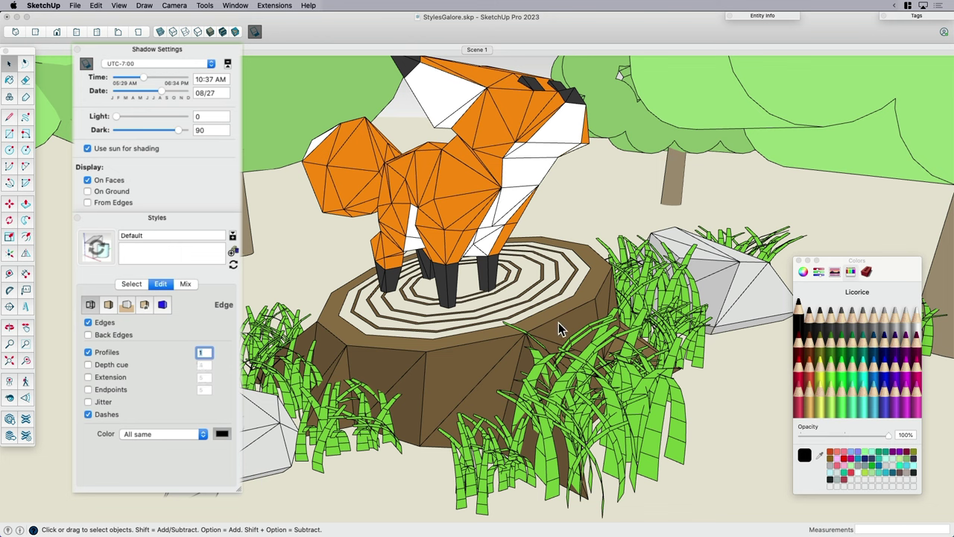
Hide the ordinary edges and set the profile width to 2
{"action": "left_click", "coordinate": [88, 322]}
{"action": "scroll", "coordinate": [485, 332], "scroll_direction": "down", "scroll_amount": 3}
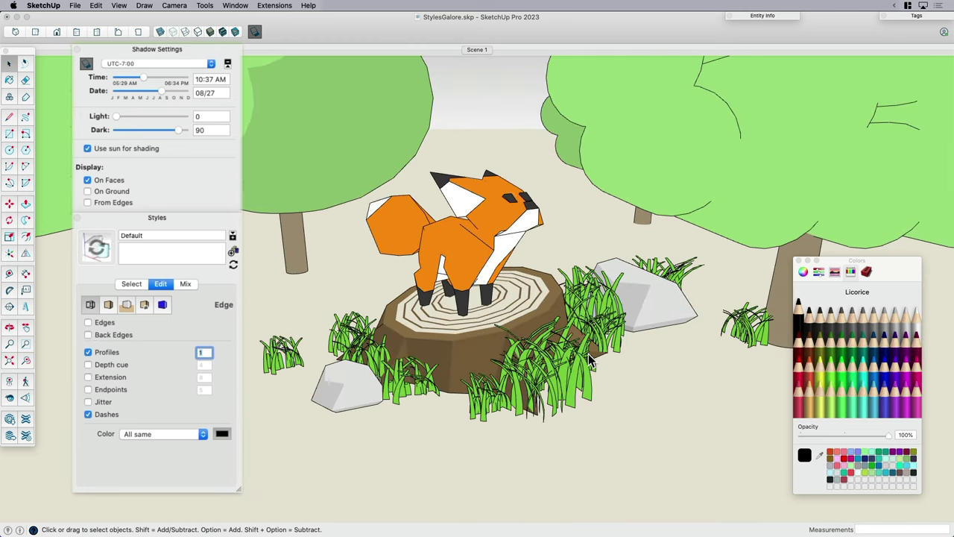
{"action": "scroll", "coordinate": [589, 361], "scroll_direction": "up", "scroll_amount": 2}
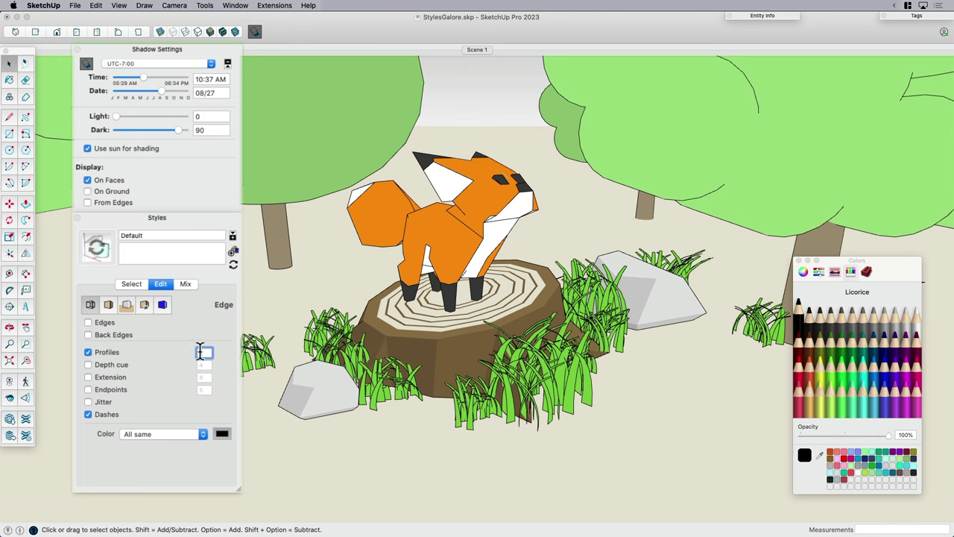
{"action": "type", "text": "2"}
{"action": "key", "text": "Return"}
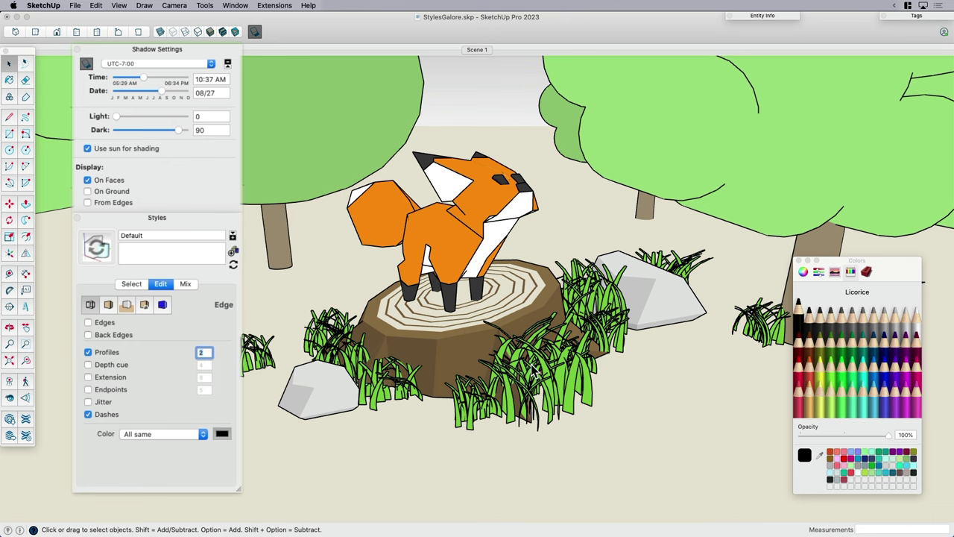
{"action": "middle_click_drag", "start_coordinate": [552, 357], "coordinate": [564, 294]}
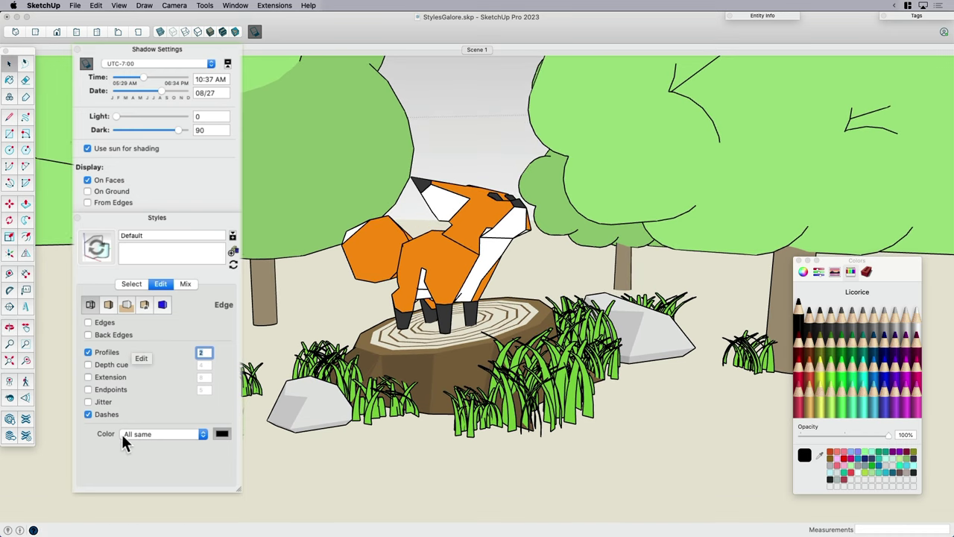
Lighten the edge colour through Iron, Steel, Tin and Aluminum greys to pure white
{"action": "left_click", "coordinate": [222, 435]}
{"action": "scroll", "coordinate": [558, 378], "scroll_direction": "up", "scroll_amount": 3}
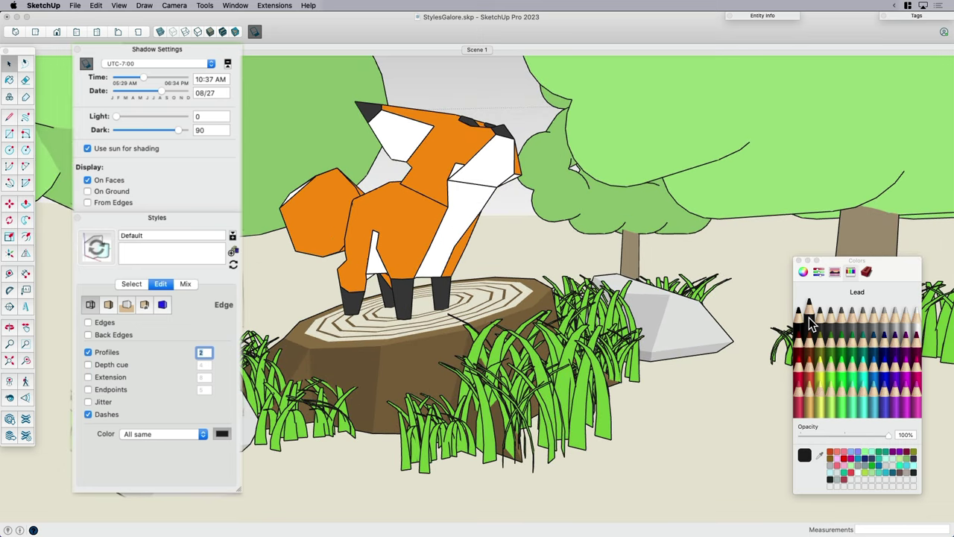
{"action": "left_click", "coordinate": [830, 319]}
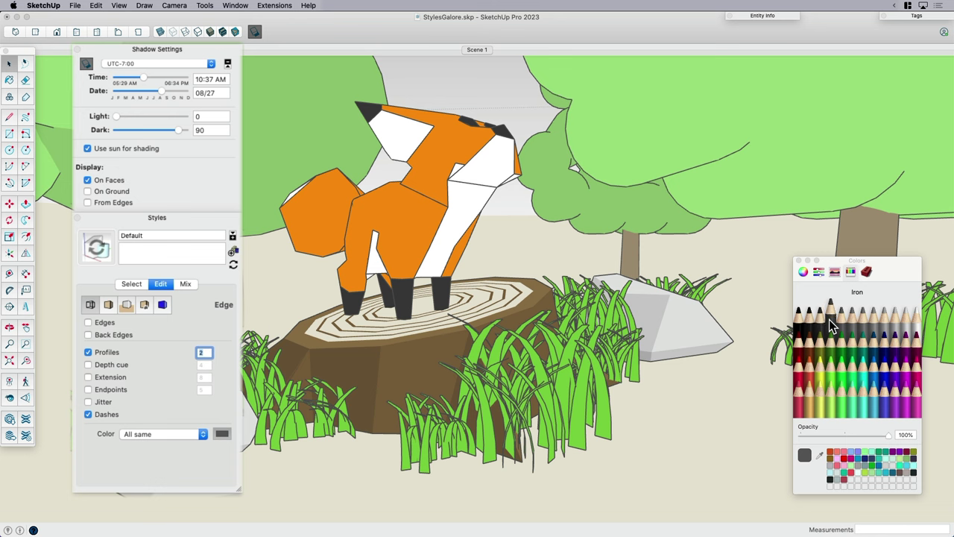
{"action": "left_click", "coordinate": [842, 320]}
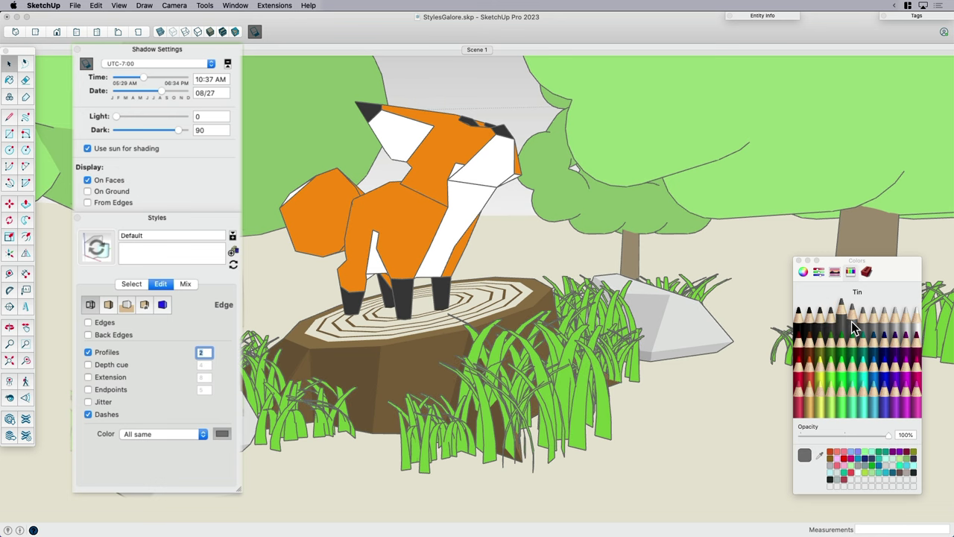
{"action": "left_click", "coordinate": [852, 322]}
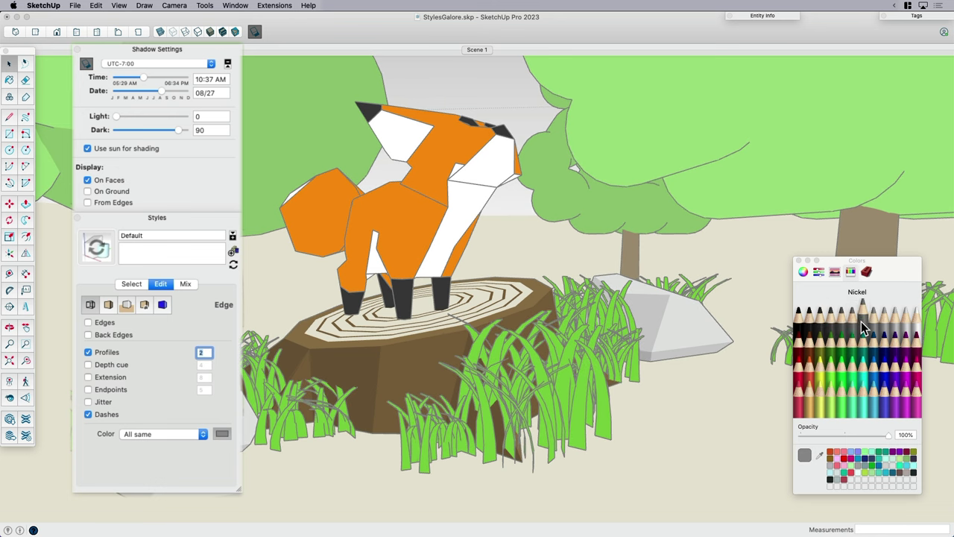
{"action": "left_click", "coordinate": [874, 319]}
{"action": "left_click", "coordinate": [803, 271]}
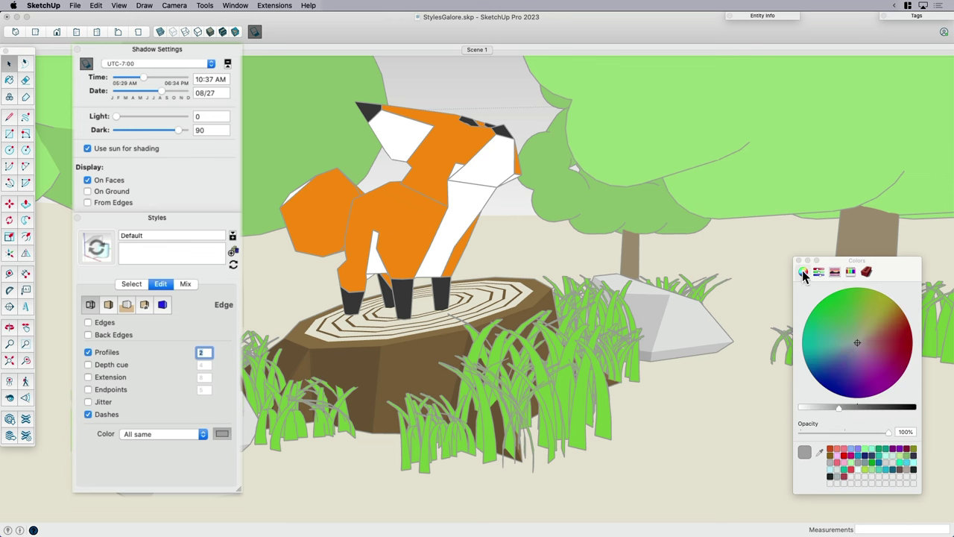
{"action": "left_click_drag", "start_coordinate": [839, 412], "coordinate": [804, 418]}
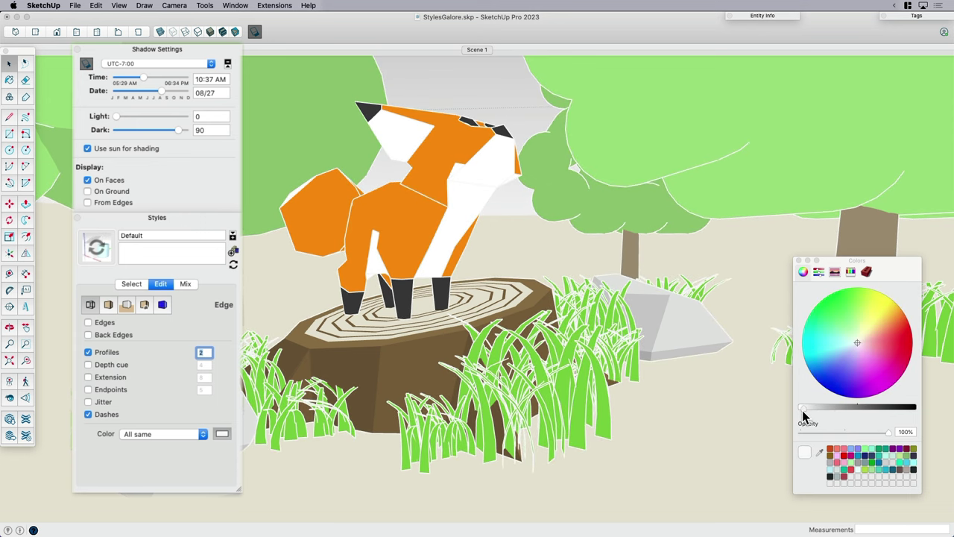
{"action": "middle_click_drag", "start_coordinate": [635, 408], "coordinate": [490, 402]}
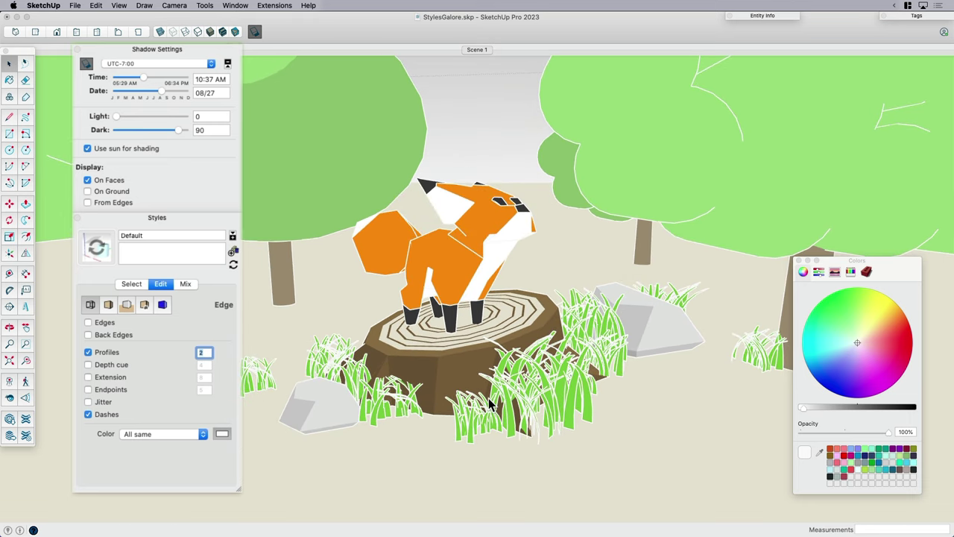
Set the profile width to 1 and orbit so the fox faces the camera
{"action": "double_click", "coordinate": [196, 352]}
{"action": "type", "text": "1"}
{"action": "key", "text": "Return"}
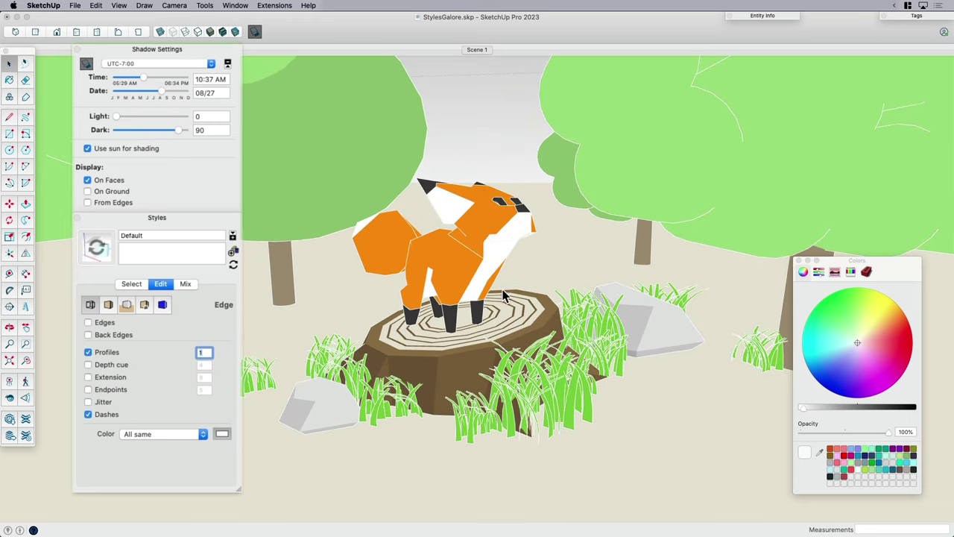
{"action": "middle_click_drag", "start_coordinate": [588, 316], "coordinate": [555, 357]}
{"action": "scroll", "coordinate": [558, 334], "scroll_direction": "down", "scroll_amount": 5}
{"action": "scroll", "coordinate": [552, 345], "scroll_direction": "up", "scroll_amount": 3}
{"action": "scroll", "coordinate": [551, 345], "scroll_direction": "up", "scroll_amount": 2}
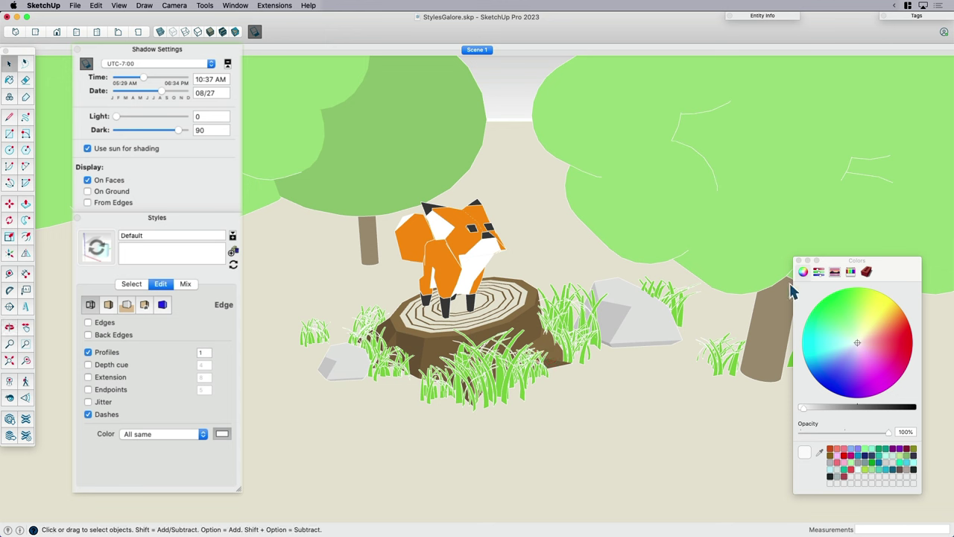
Try Lead, Mercury, Licorice and Iron pencils, settling on Tungsten grey for edges
{"action": "left_click", "coordinate": [852, 272]}
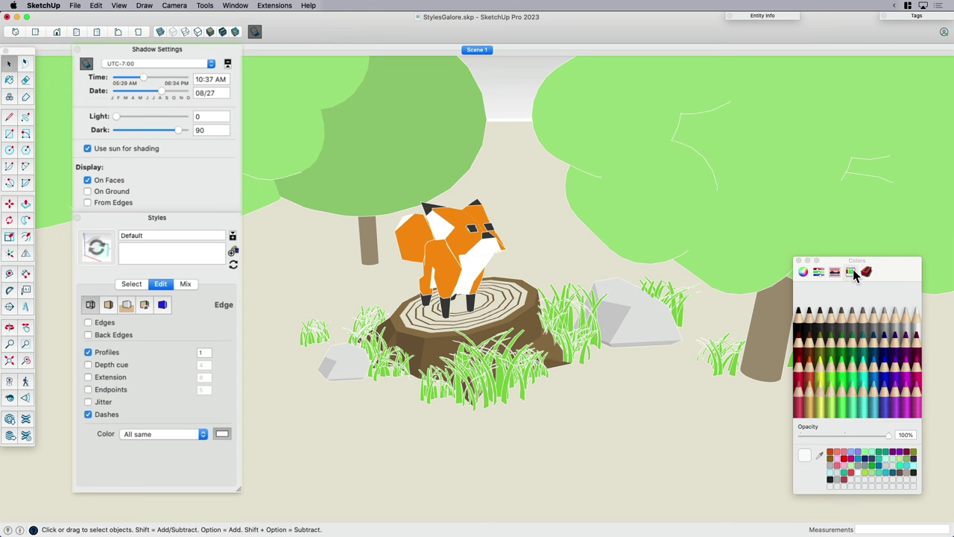
{"action": "left_click", "coordinate": [809, 322]}
{"action": "left_click", "coordinate": [909, 325]}
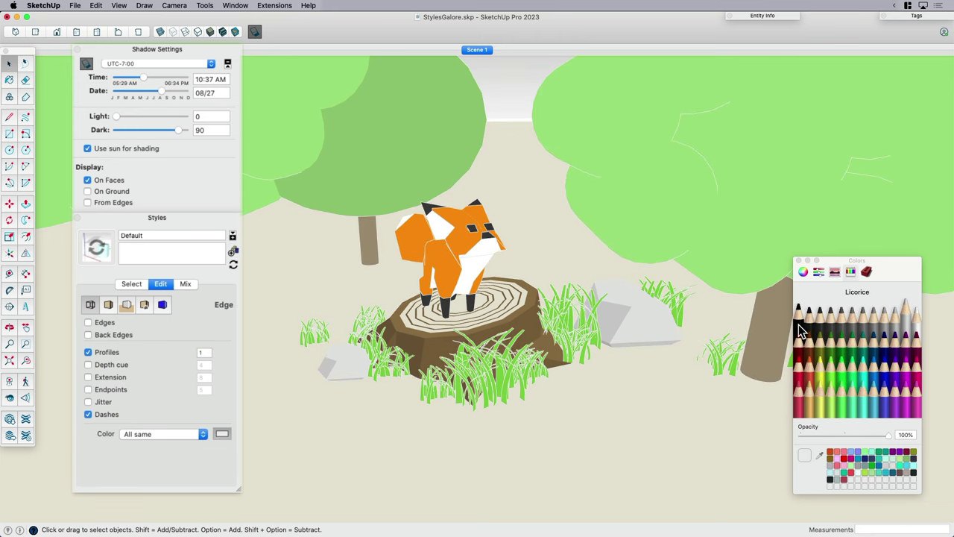
{"action": "left_click", "coordinate": [798, 325]}
{"action": "scroll", "coordinate": [720, 371], "scroll_direction": "up", "scroll_amount": 3}
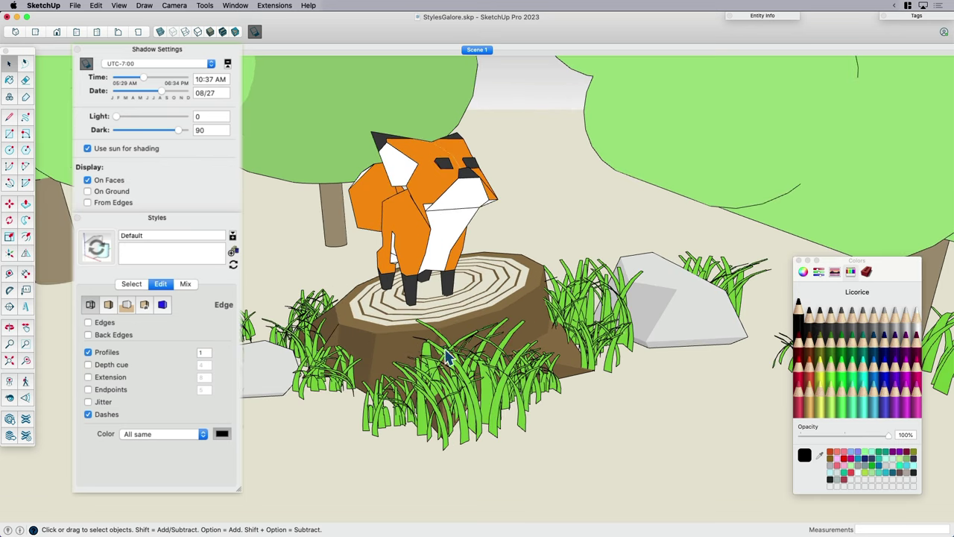
{"action": "left_click", "coordinate": [811, 322]}
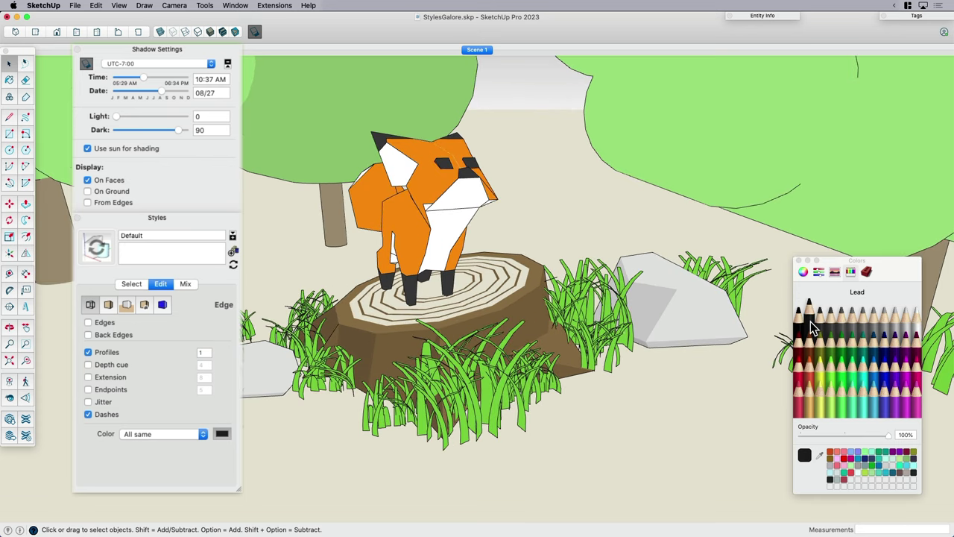
{"action": "left_click", "coordinate": [821, 321]}
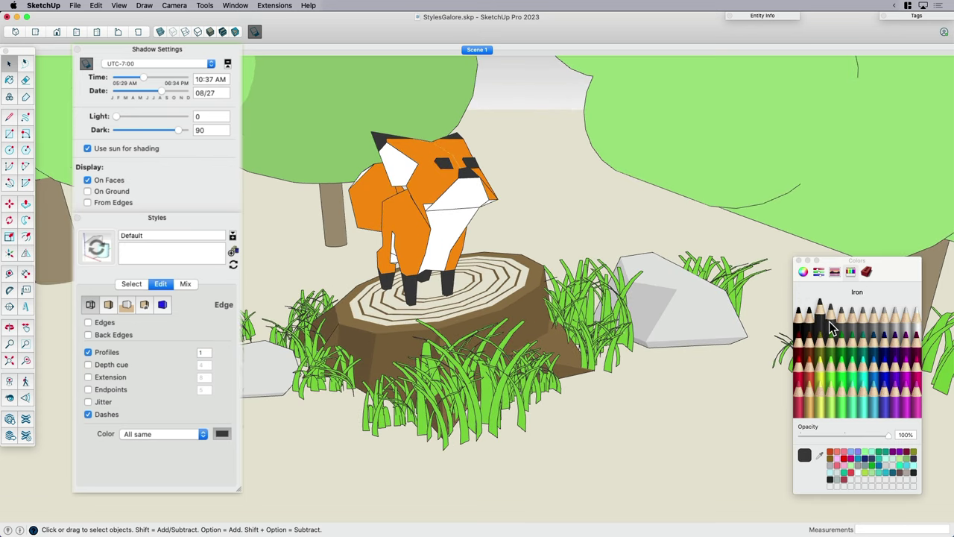
{"action": "left_click", "coordinate": [829, 322]}
Orbit and pan to review the dark outlines around the fox and stump
{"action": "middle_click_drag", "start_coordinate": [571, 342], "coordinate": [584, 263]}
{"action": "scroll", "coordinate": [522, 321], "scroll_direction": "up", "scroll_amount": 2}
{"action": "scroll", "coordinate": [584, 263], "scroll_direction": "up", "scroll_amount": 2}
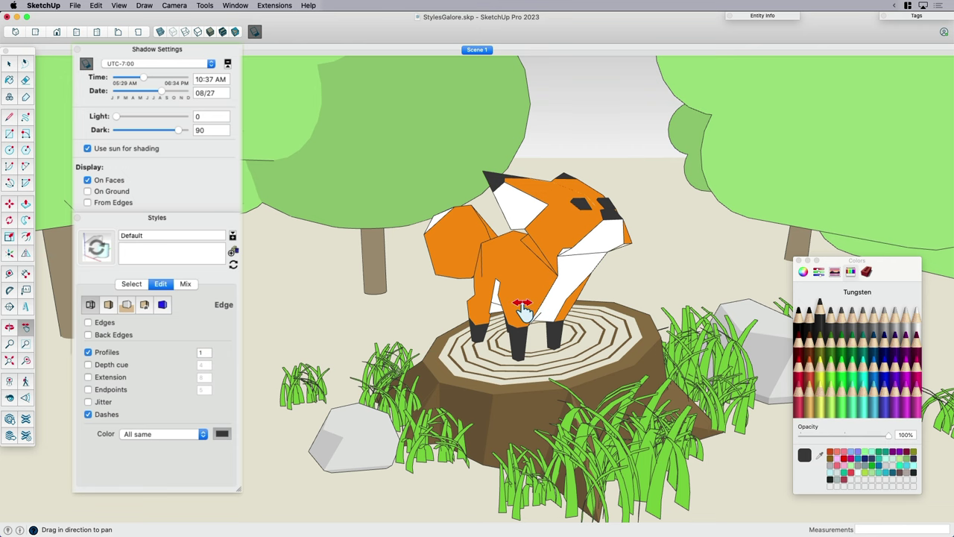
{"action": "left_click_drag", "start_coordinate": [544, 348], "coordinate": [539, 310]}
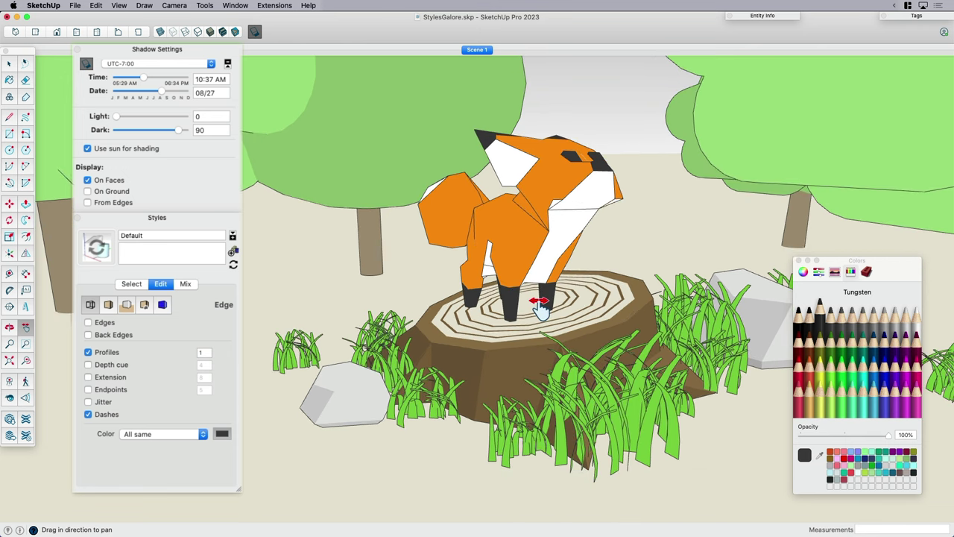
{"action": "key", "text": "space"}
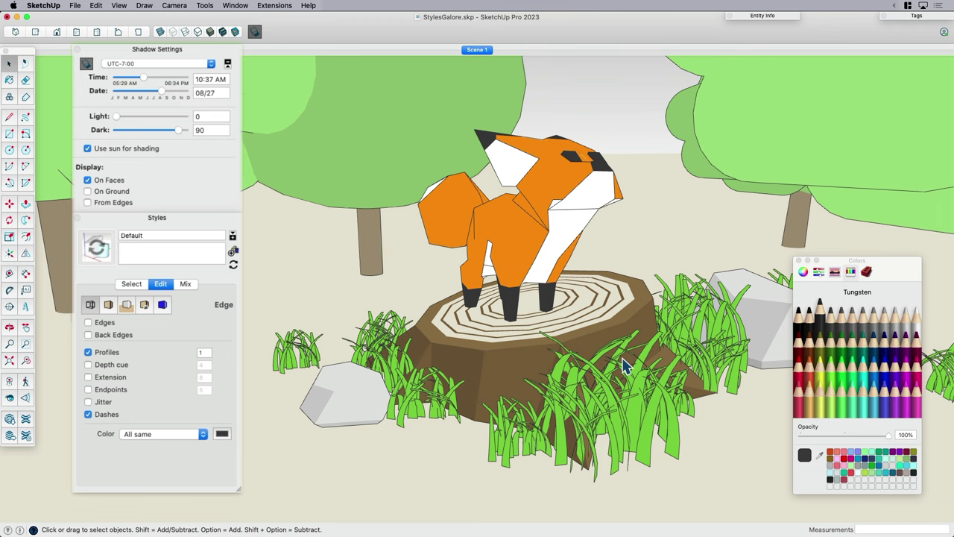
{"action": "middle_click_drag", "start_coordinate": [624, 365], "coordinate": [607, 341]}
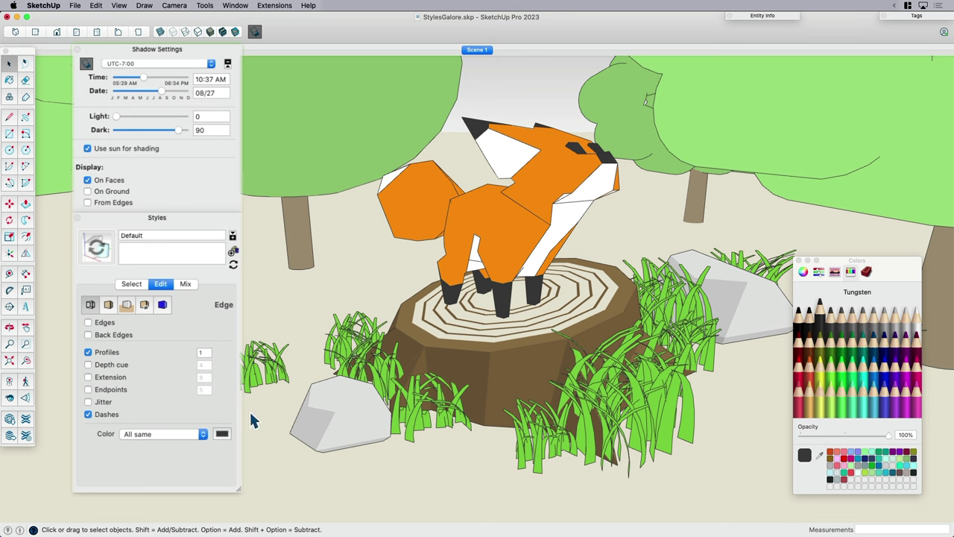
Set the style's edge colour to By material and the Profiles width to 3
{"action": "left_click", "coordinate": [177, 435]}
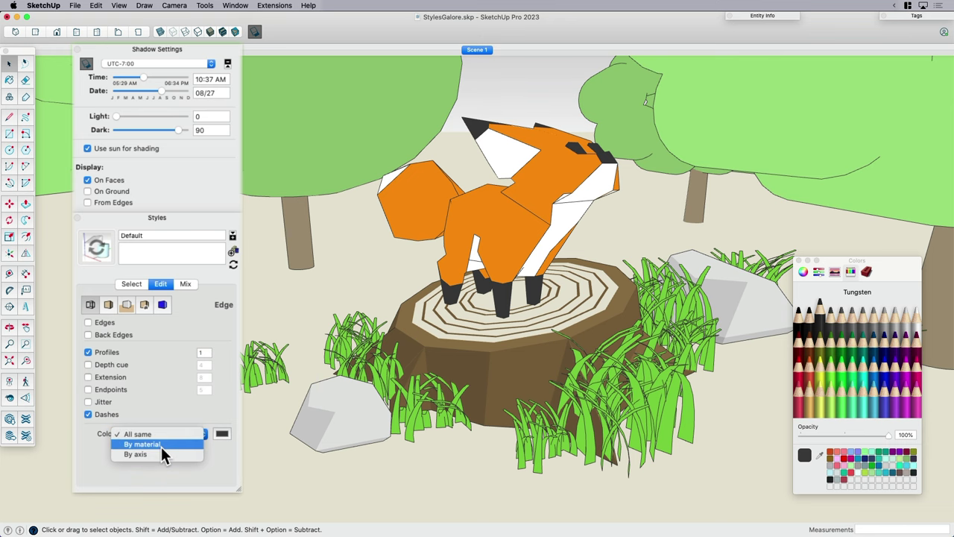
{"action": "left_click", "coordinate": [161, 446]}
{"action": "scroll", "coordinate": [608, 398], "scroll_direction": "up", "scroll_amount": 3}
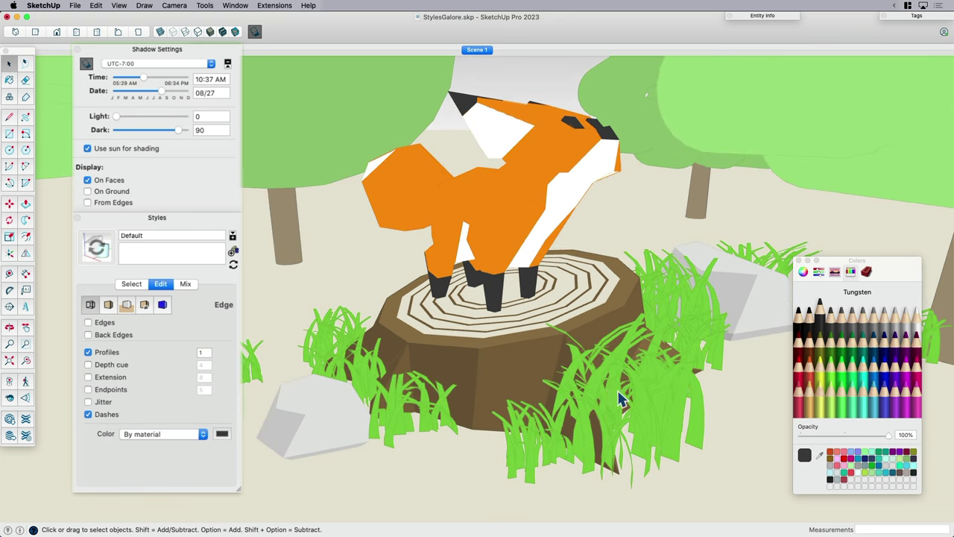
{"action": "scroll", "coordinate": [611, 391], "scroll_direction": "up", "scroll_amount": 8}
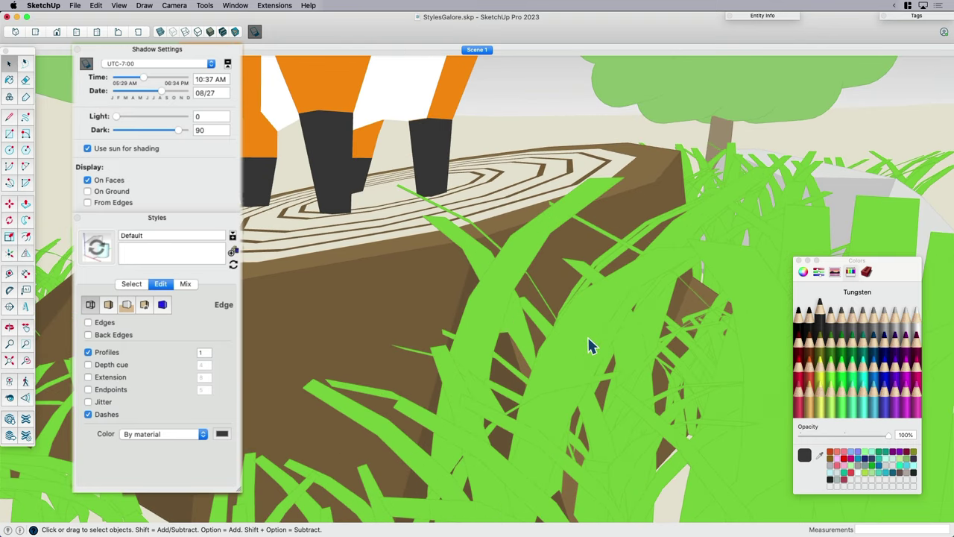
{"action": "left_click", "coordinate": [203, 352]}
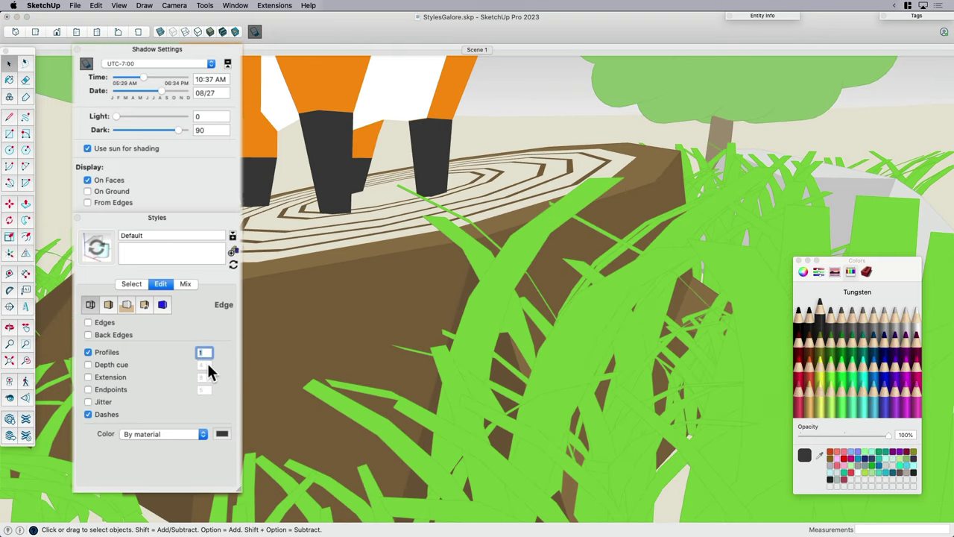
{"action": "type", "text": "3"}
{"action": "key", "text": "Return"}
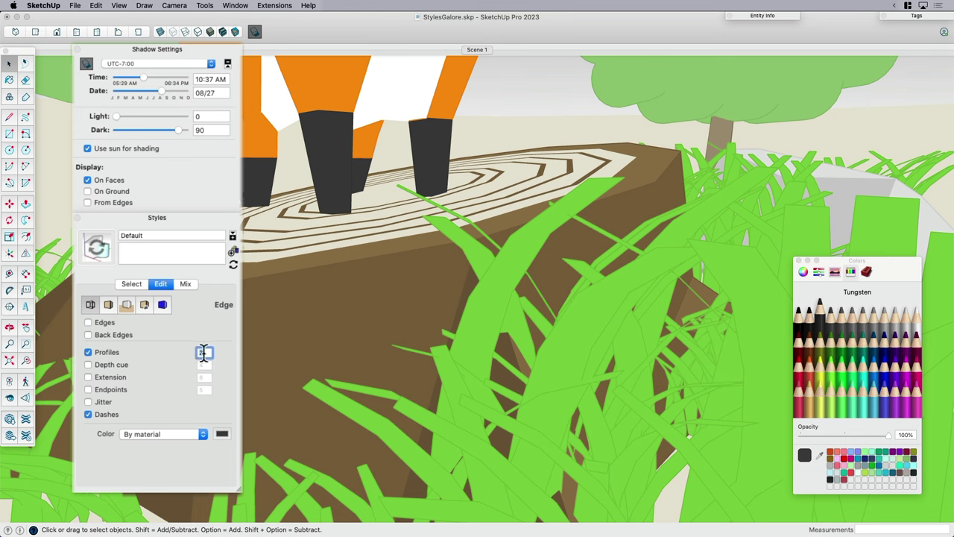
{"action": "type", "text": "3"}
{"action": "key", "text": "Return"}
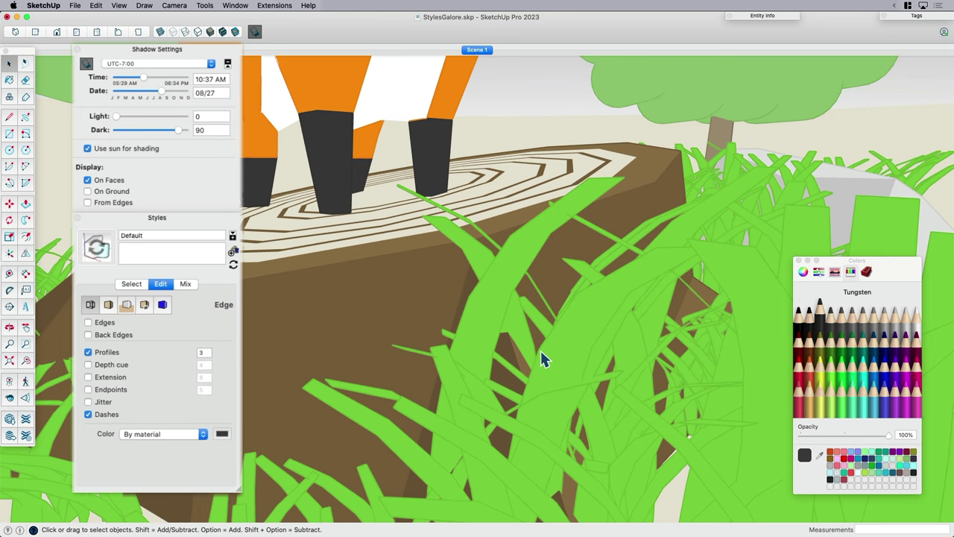
Zoom and orbit around the fox on the stump to inspect the thicker outlines
{"action": "scroll", "coordinate": [578, 328], "scroll_direction": "up", "scroll_amount": 3}
{"action": "scroll", "coordinate": [554, 300], "scroll_direction": "up", "scroll_amount": 2}
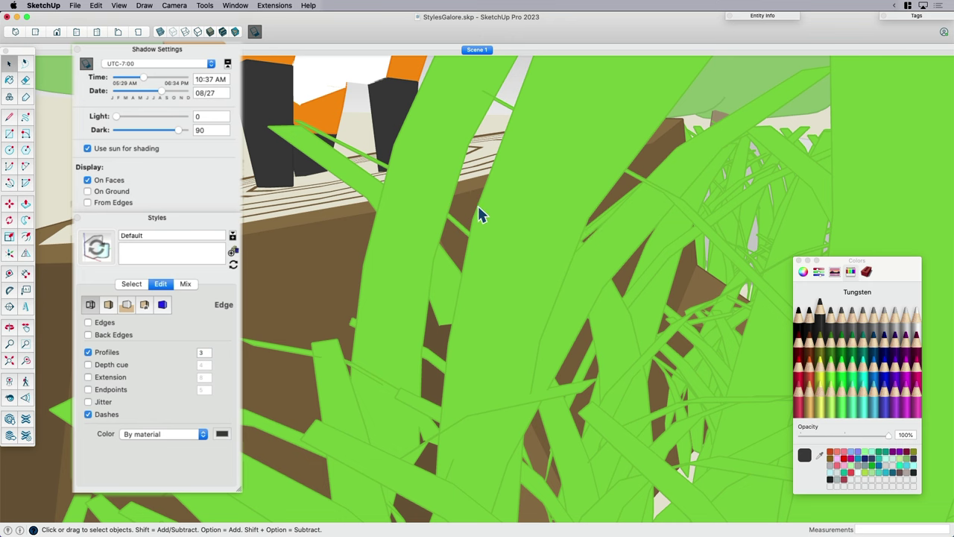
{"action": "scroll", "coordinate": [455, 366], "scroll_direction": "down", "scroll_amount": 5}
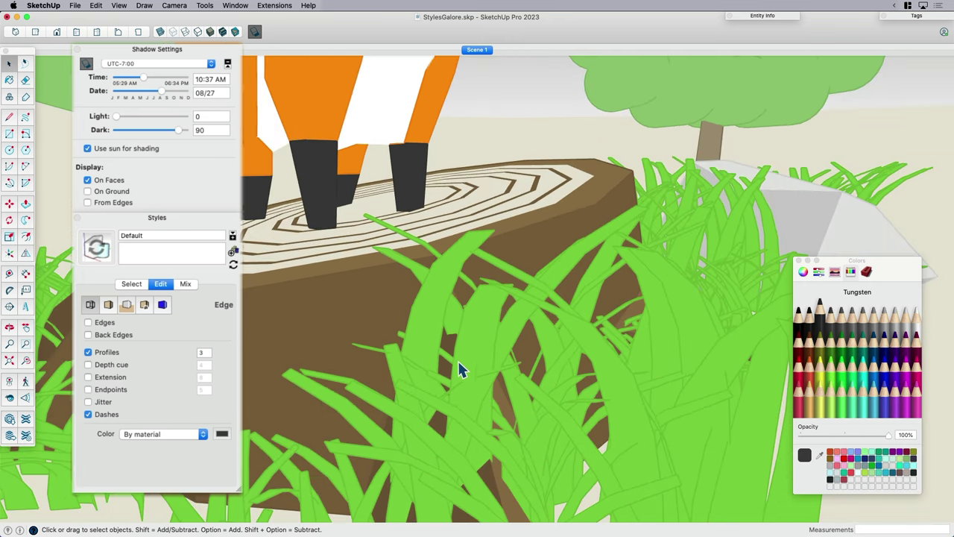
{"action": "scroll", "coordinate": [460, 369], "scroll_direction": "down", "scroll_amount": 3}
{"action": "scroll", "coordinate": [481, 354], "scroll_direction": "down", "scroll_amount": 2}
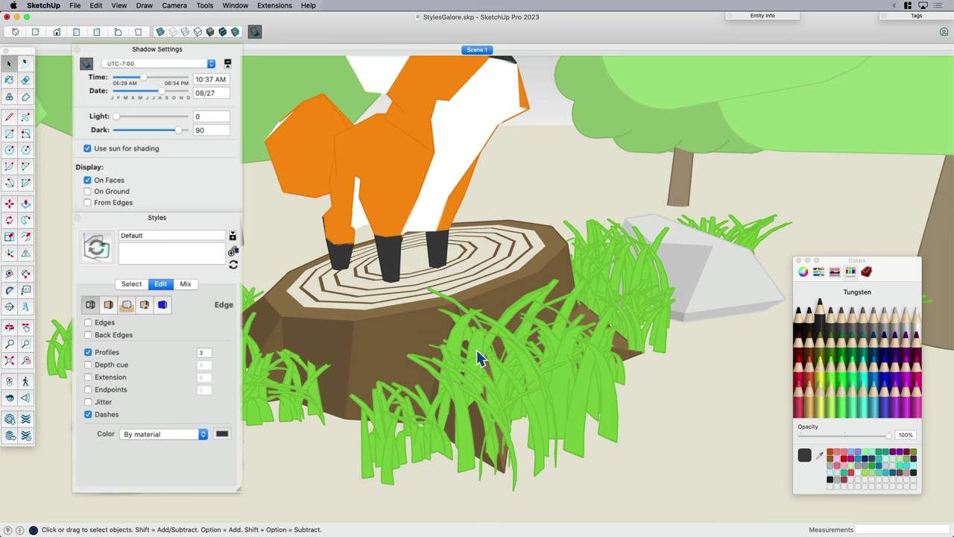
{"action": "middle_click_drag", "start_coordinate": [481, 358], "coordinate": [574, 285]}
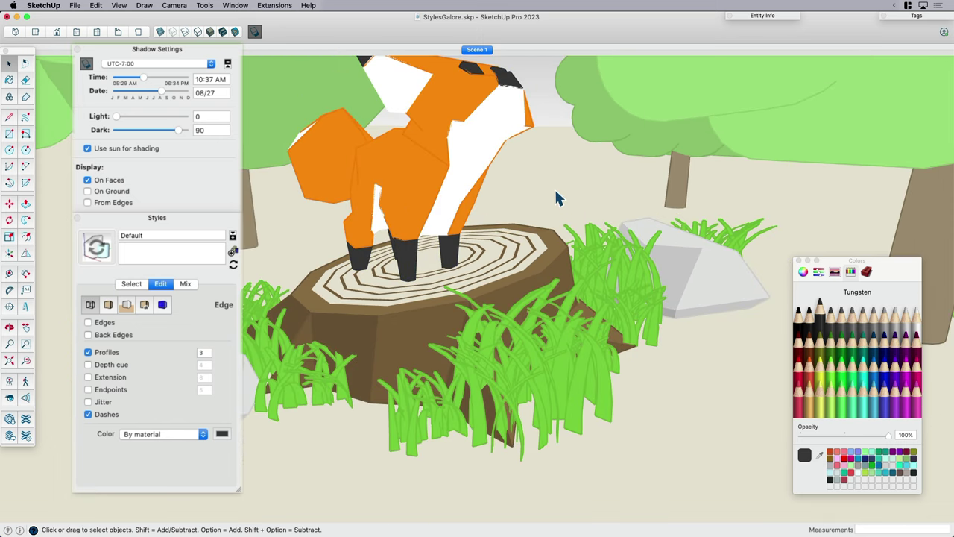
{"action": "middle_click_drag", "start_coordinate": [492, 352], "coordinate": [564, 220]}
{"action": "scroll", "coordinate": [458, 202], "scroll_direction": "up", "scroll_amount": 5}
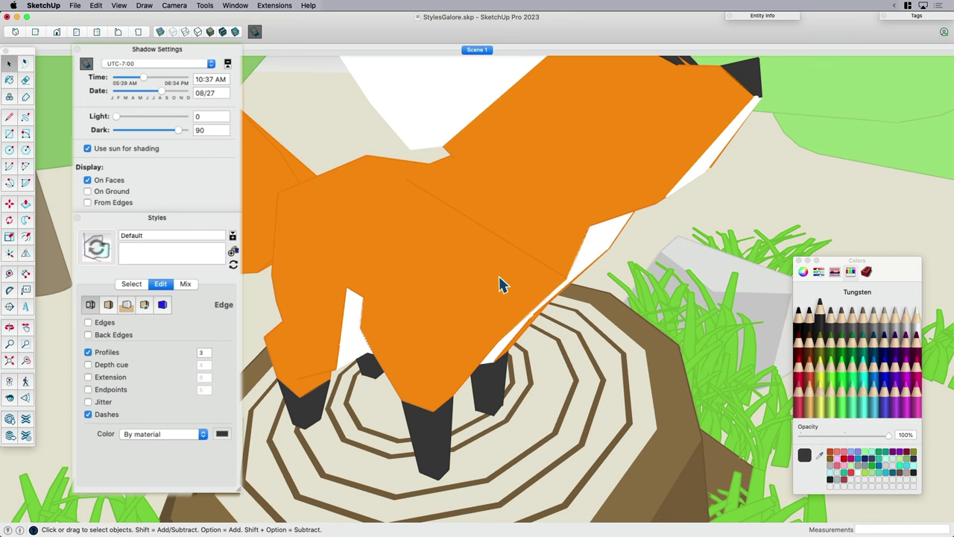
{"action": "scroll", "coordinate": [451, 243], "scroll_direction": "down", "scroll_amount": 5}
{"action": "middle_click_drag", "start_coordinate": [451, 243], "coordinate": [454, 247]}
{"action": "scroll", "coordinate": [458, 247], "scroll_direction": "down", "scroll_amount": 2}
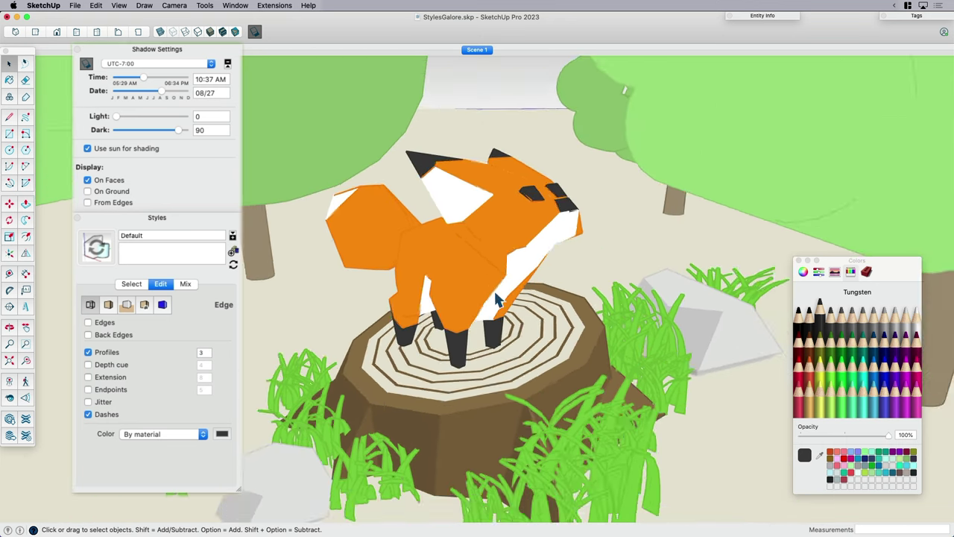
{"action": "scroll", "coordinate": [463, 242], "scroll_direction": "up", "scroll_amount": 2}
{"action": "scroll", "coordinate": [466, 261], "scroll_direction": "up", "scroll_amount": 2}
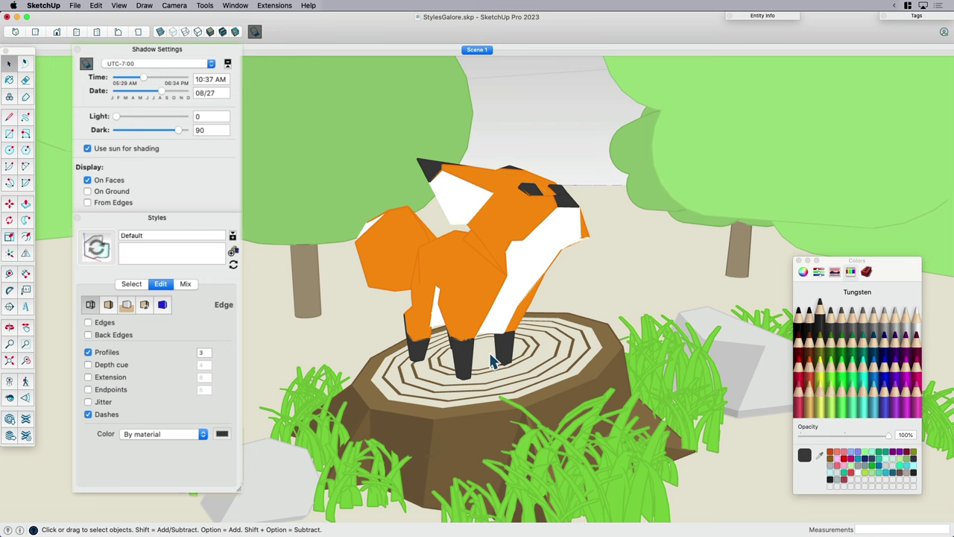
Give the fox group a magenta material through Entity Info
{"action": "left_click", "coordinate": [469, 202]}
{"action": "left_click", "coordinate": [790, 16]}
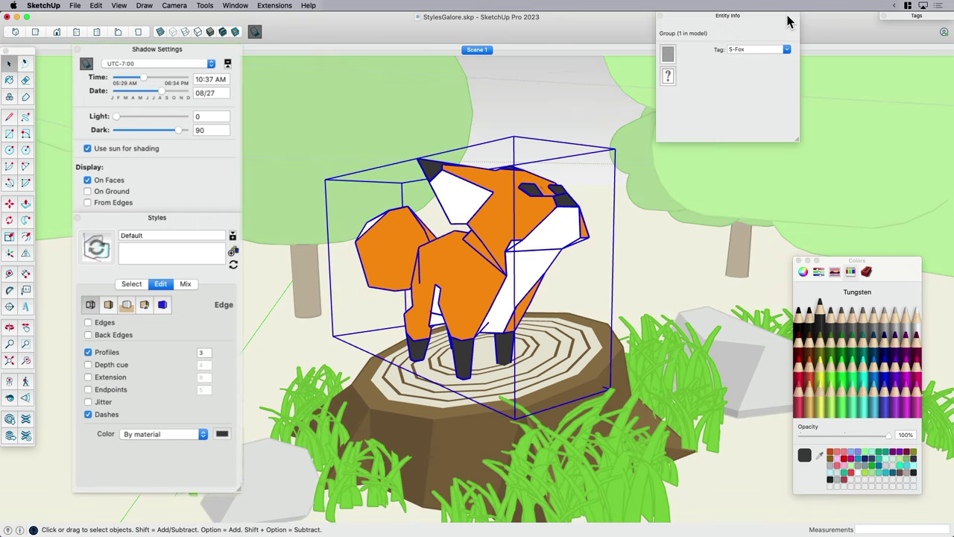
{"action": "left_click", "coordinate": [668, 56]}
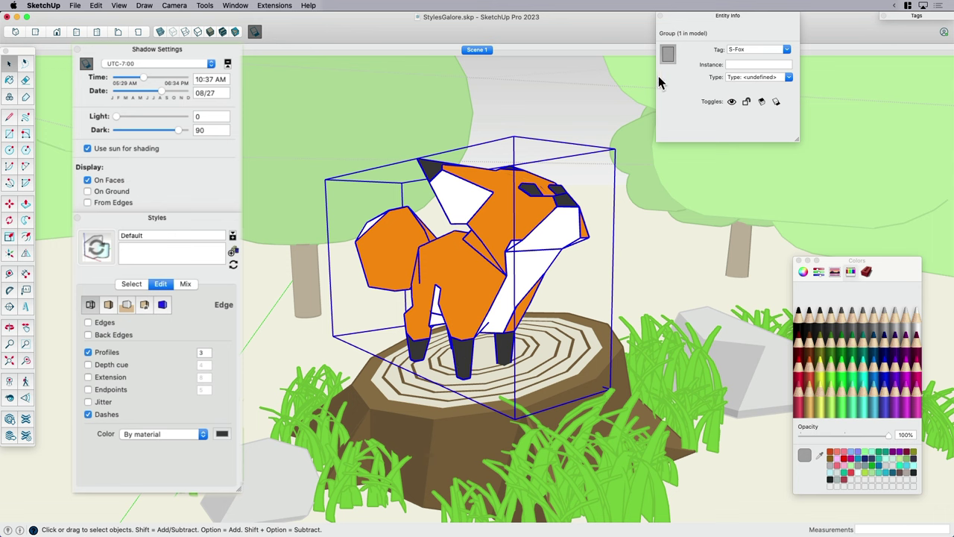
{"action": "left_click", "coordinate": [916, 377]}
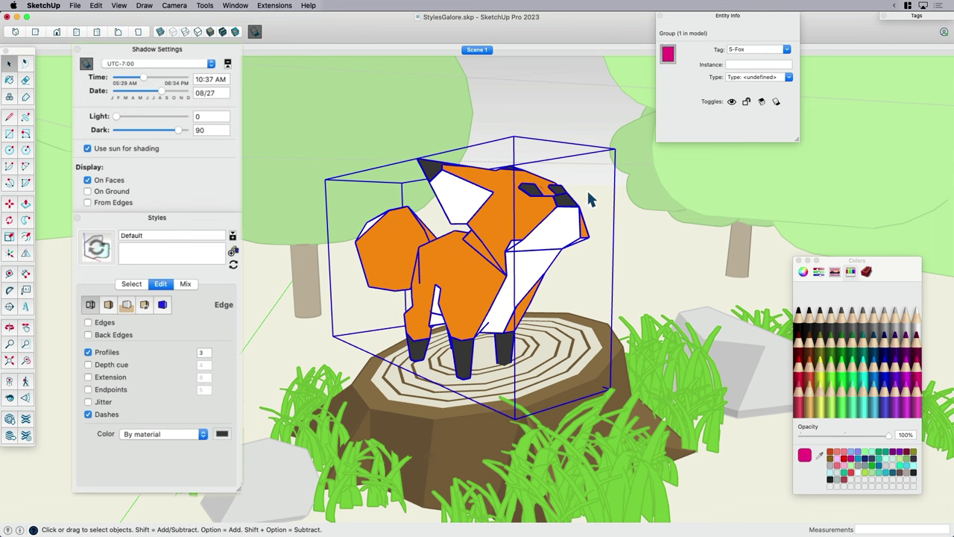
{"action": "left_click", "coordinate": [547, 105]}
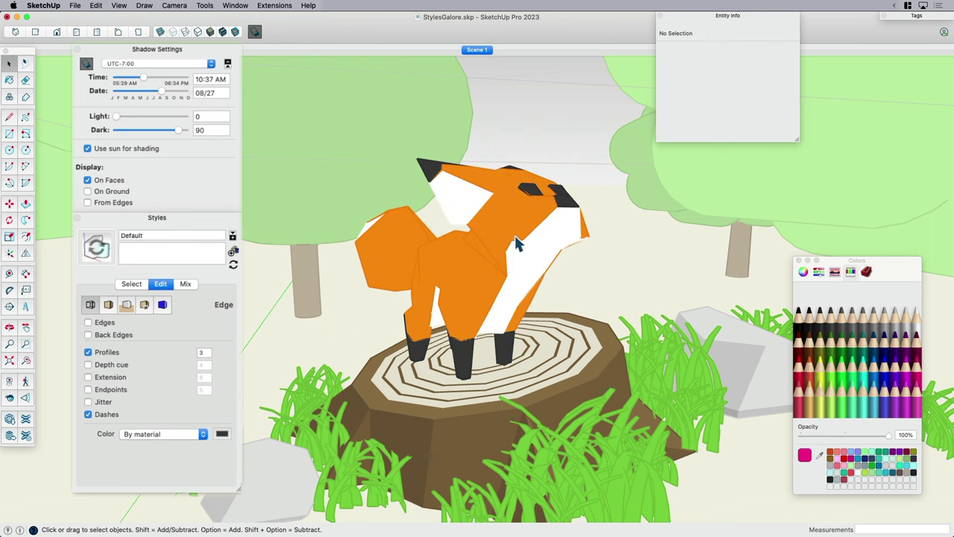
Drill into the fox group, Component#9 and the inner head group, then exit and clear the selection
{"action": "left_click", "coordinate": [492, 227]}
{"action": "double_click", "coordinate": [507, 220]}
{"action": "left_click", "coordinate": [485, 212]}
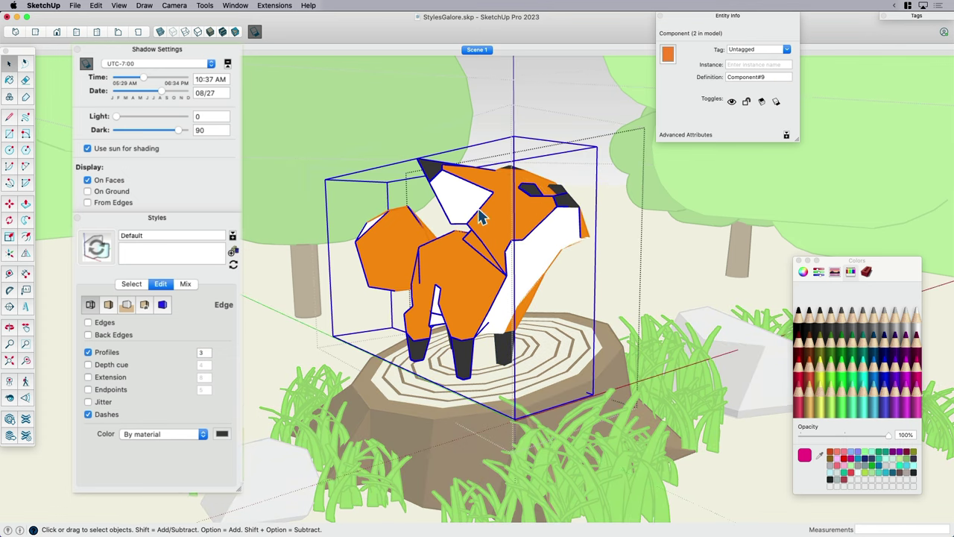
{"action": "double_click", "coordinate": [459, 209]}
{"action": "left_click", "coordinate": [463, 221]}
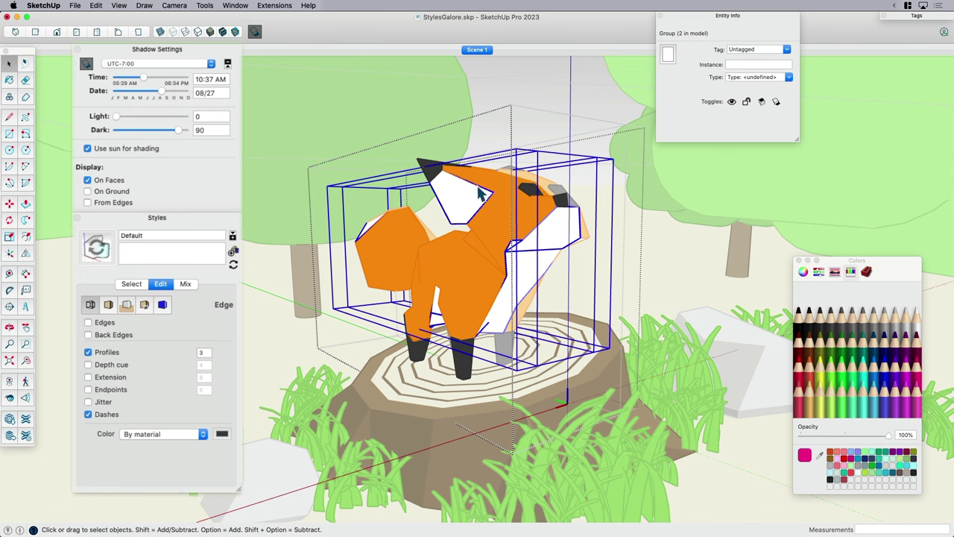
{"action": "double_click", "coordinate": [456, 213]}
{"action": "left_click", "coordinate": [457, 211]}
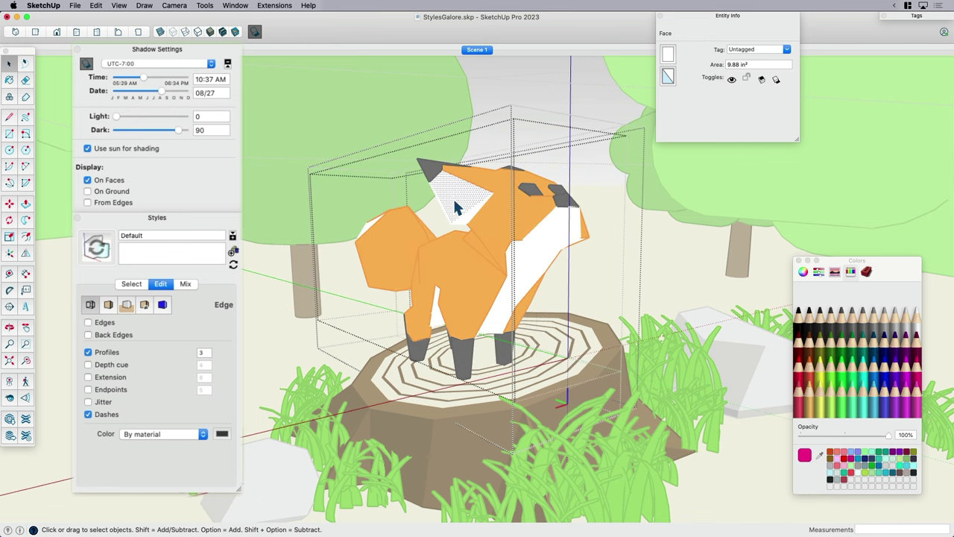
{"action": "left_click", "coordinate": [536, 78]}
{"action": "left_click", "coordinate": [447, 202]}
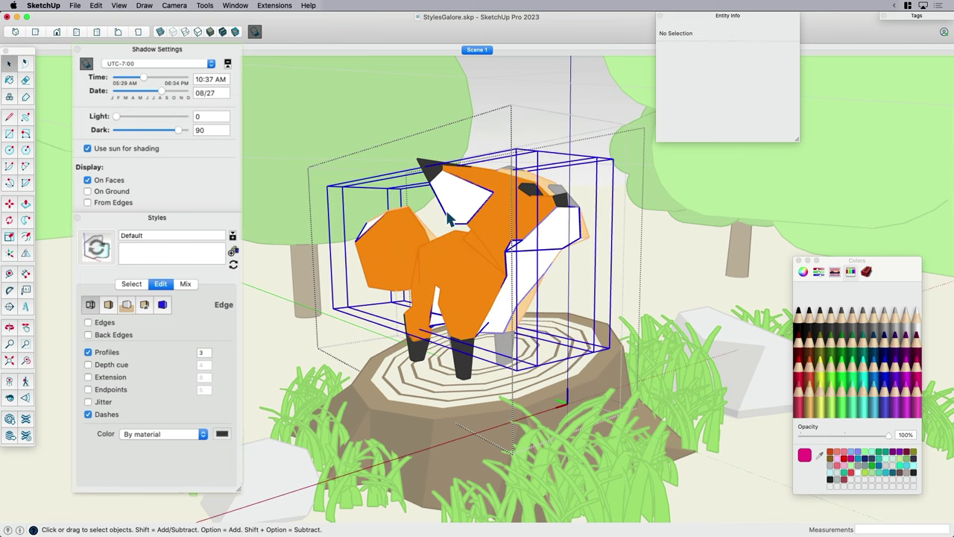
{"action": "left_click", "coordinate": [543, 95]}
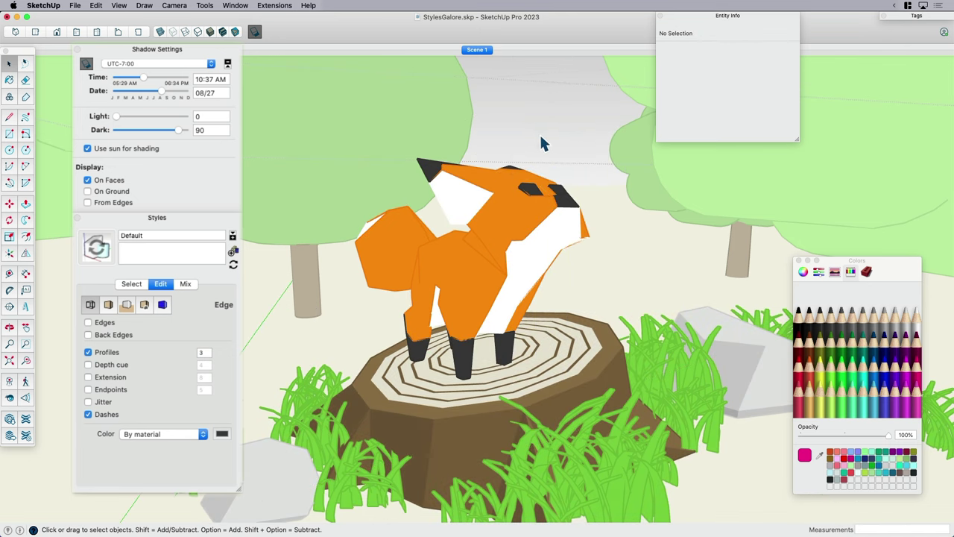
Bring the rock beside the stump into view, enter the model group and sample the rock's grey material
{"action": "key", "text": "h"}
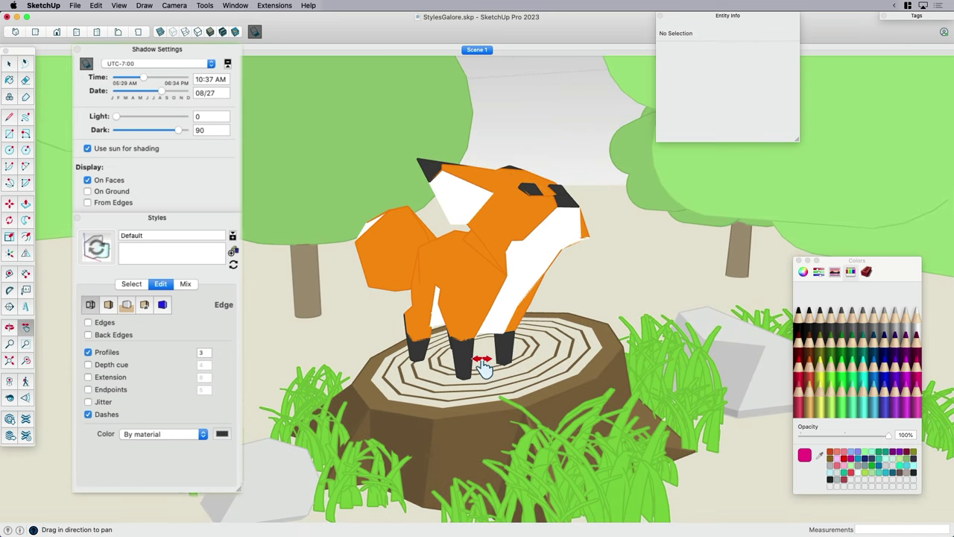
{"action": "left_click_drag", "start_coordinate": [485, 366], "coordinate": [563, 333]}
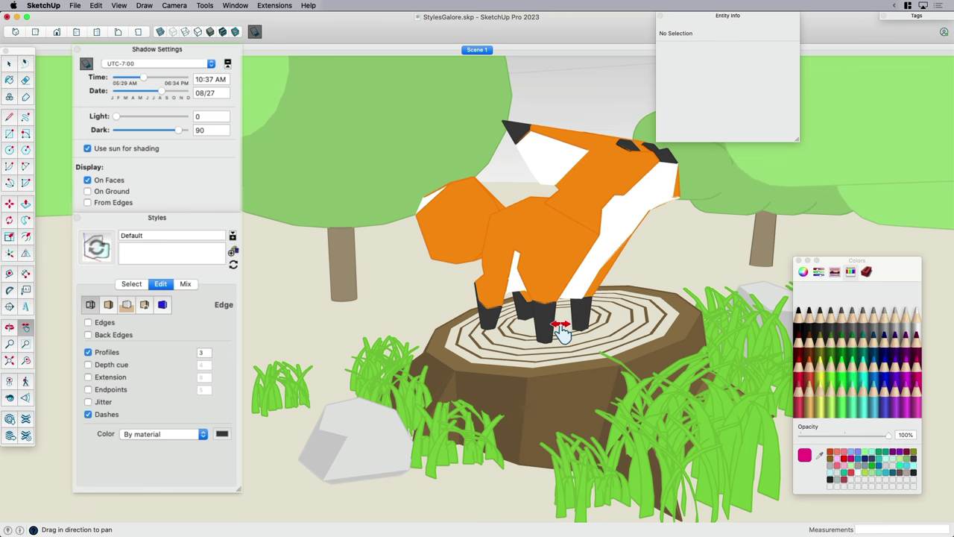
{"action": "middle_click_drag", "start_coordinate": [563, 333], "coordinate": [422, 426]}
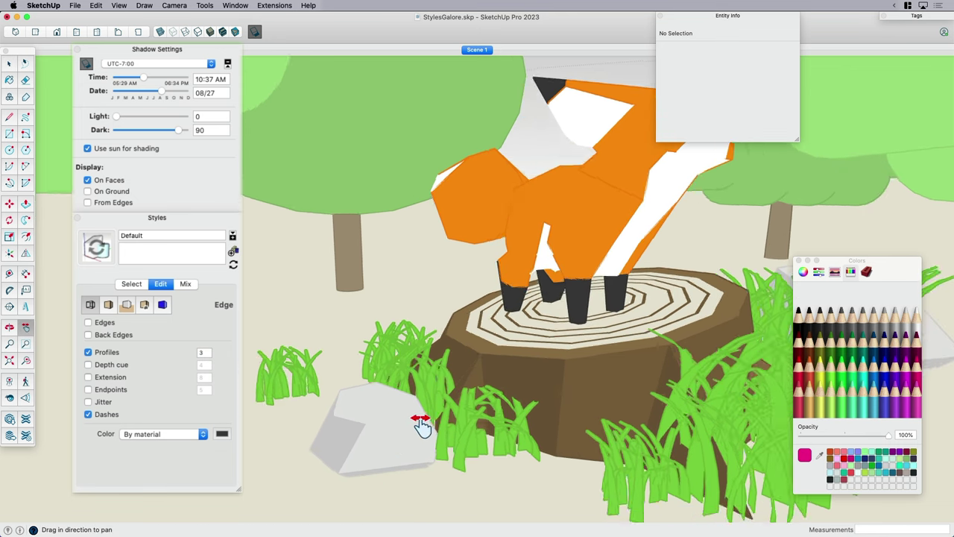
{"action": "left_click_drag", "start_coordinate": [422, 425], "coordinate": [510, 388]}
{"action": "scroll", "coordinate": [509, 387], "scroll_direction": "up", "scroll_amount": 6}
{"action": "middle_click_drag", "start_coordinate": [505, 384], "coordinate": [462, 387]}
{"action": "left_click", "coordinate": [450, 362]}
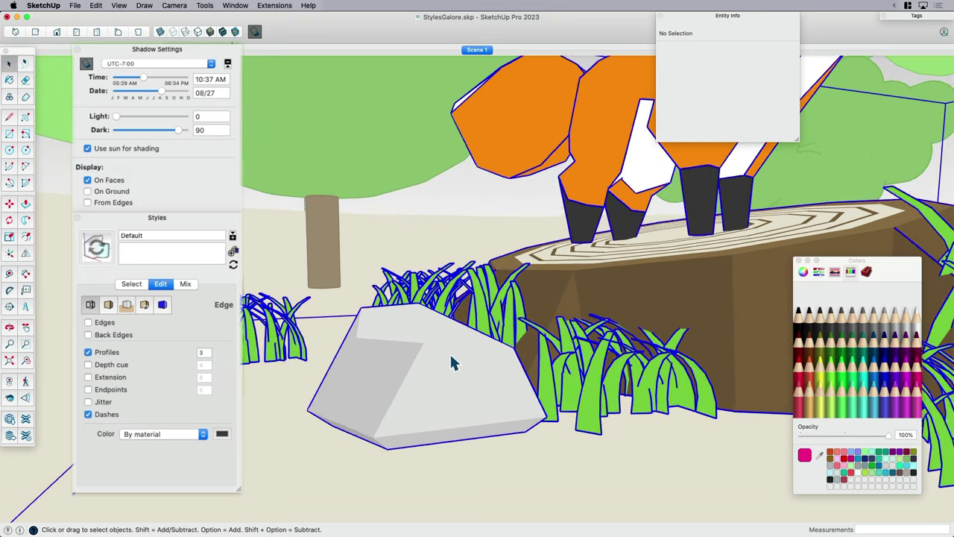
{"action": "double_click", "coordinate": [450, 378]}
{"action": "left_click", "coordinate": [447, 369]}
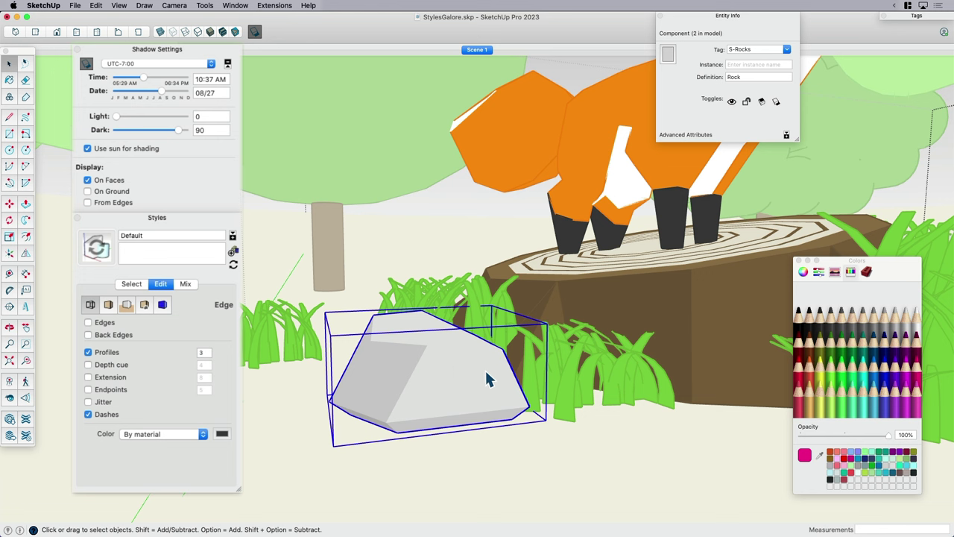
{"action": "key", "text": "b"}
{"action": "left_click", "coordinate": [452, 366], "text": "super"}
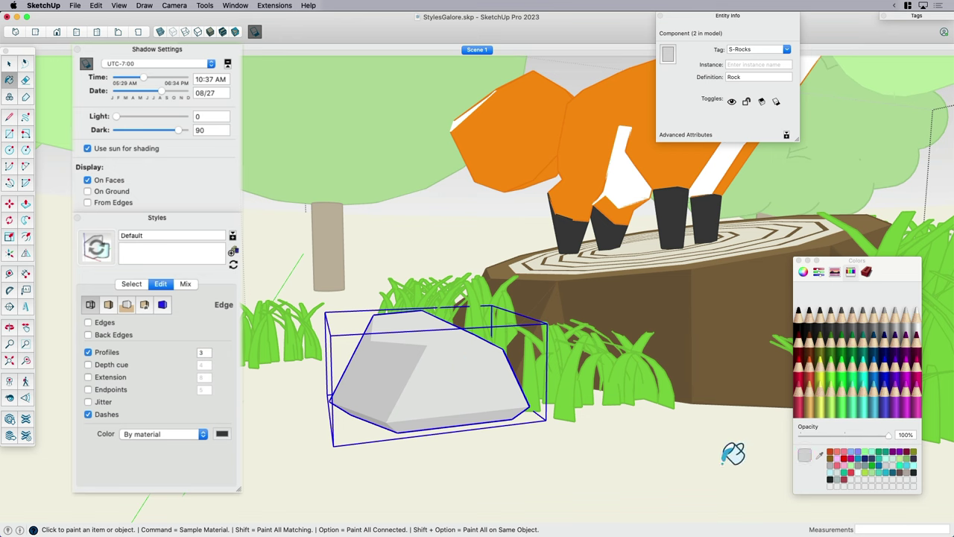
{"action": "key", "text": "space"}
Give the Rock component a red crayon material and check its coloured outline
{"action": "double_click", "coordinate": [449, 380]}
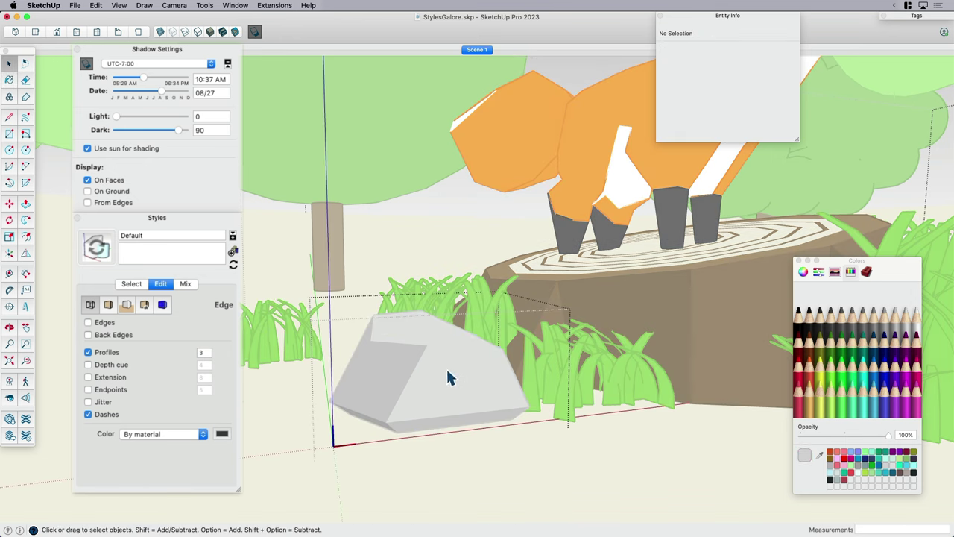
{"action": "left_click", "coordinate": [448, 378]}
{"action": "left_click", "coordinate": [462, 234]}
{"action": "left_click", "coordinate": [437, 348]}
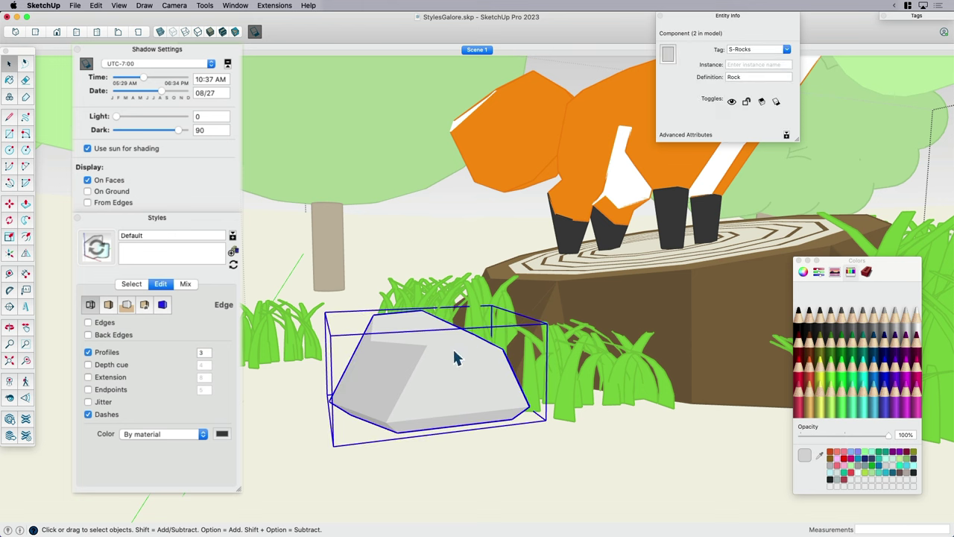
{"action": "left_click", "coordinate": [668, 56]}
{"action": "left_click", "coordinate": [799, 390]}
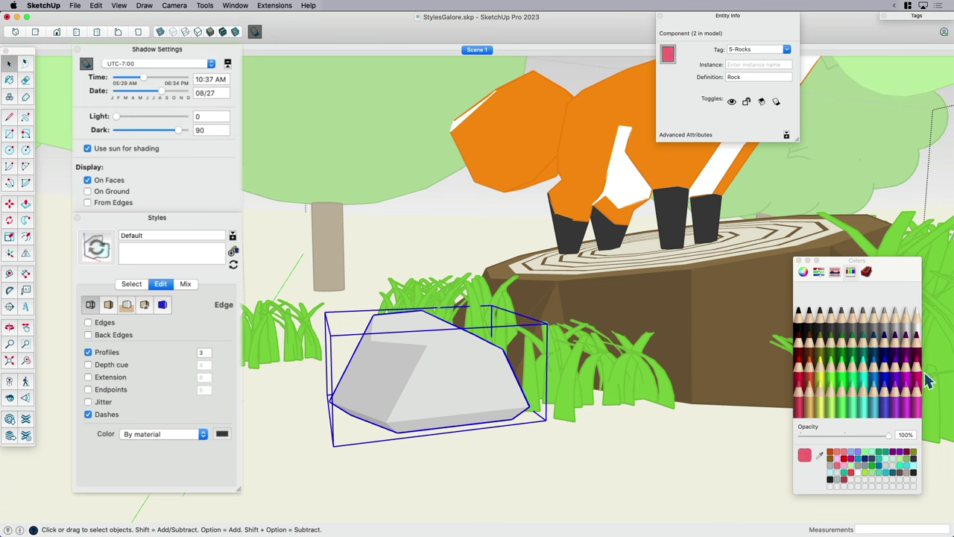
{"action": "left_click", "coordinate": [461, 221]}
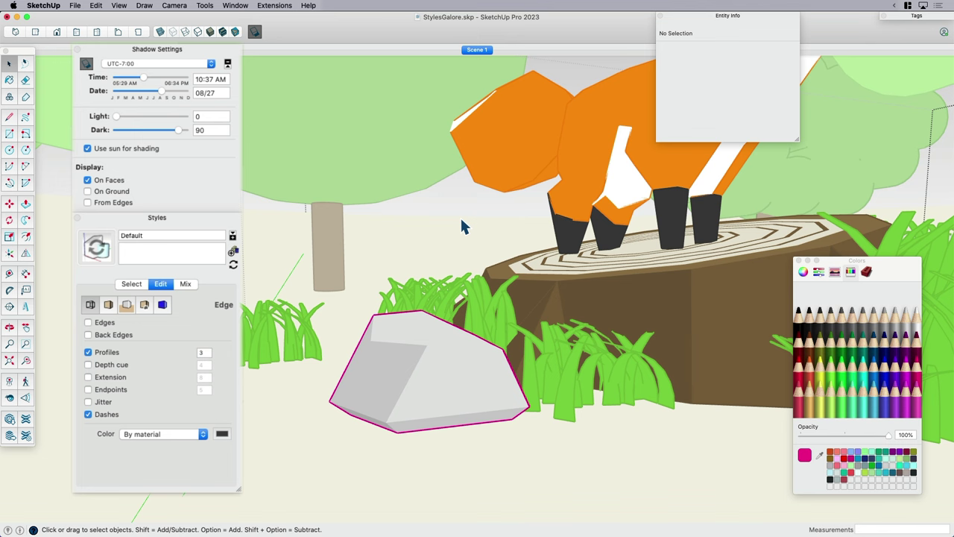
{"action": "left_click", "coordinate": [445, 380]}
{"action": "left_click", "coordinate": [467, 241]}
{"action": "scroll", "coordinate": [392, 407], "scroll_direction": "up", "scroll_amount": 3}
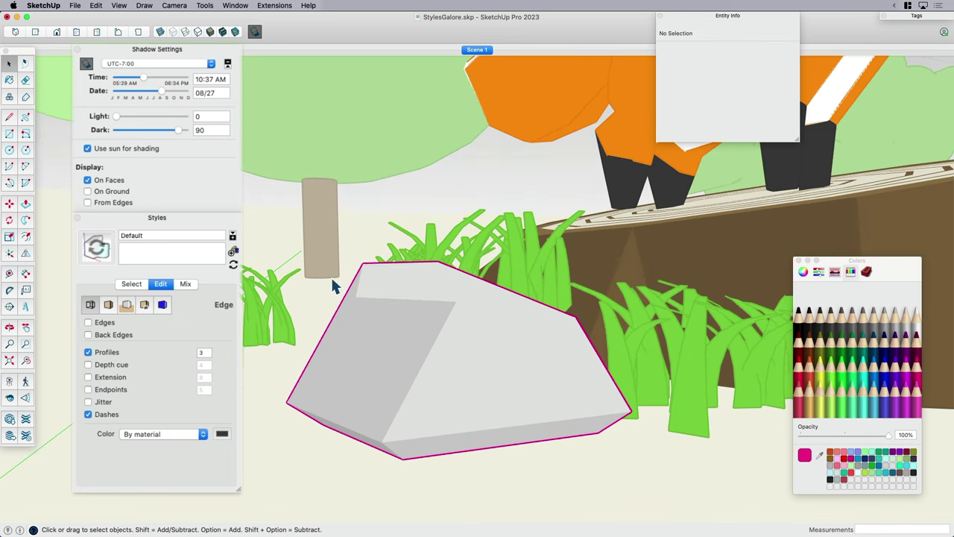
{"action": "left_click", "coordinate": [411, 411]}
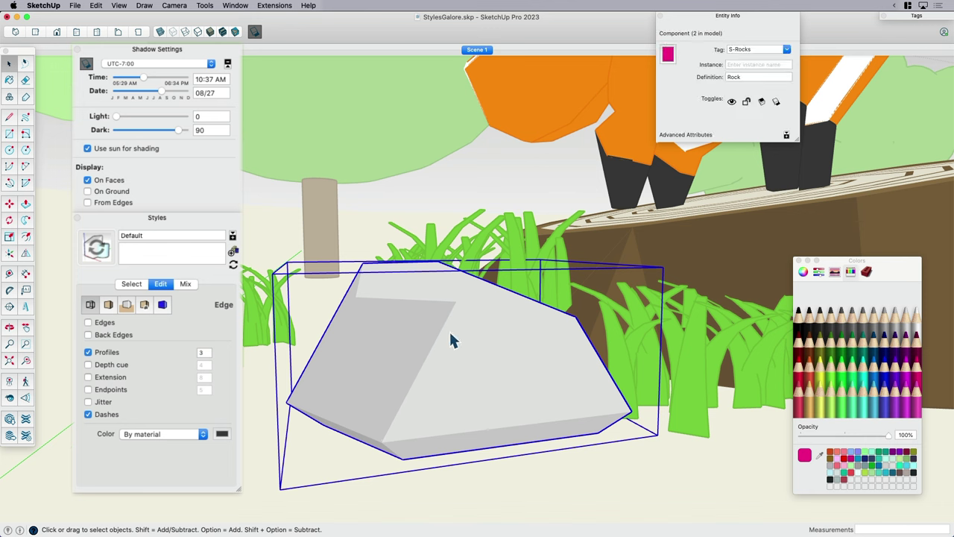
Switch edge colour to All same, then back to By material
{"action": "left_click", "coordinate": [254, 352]}
{"action": "left_click", "coordinate": [161, 434]}
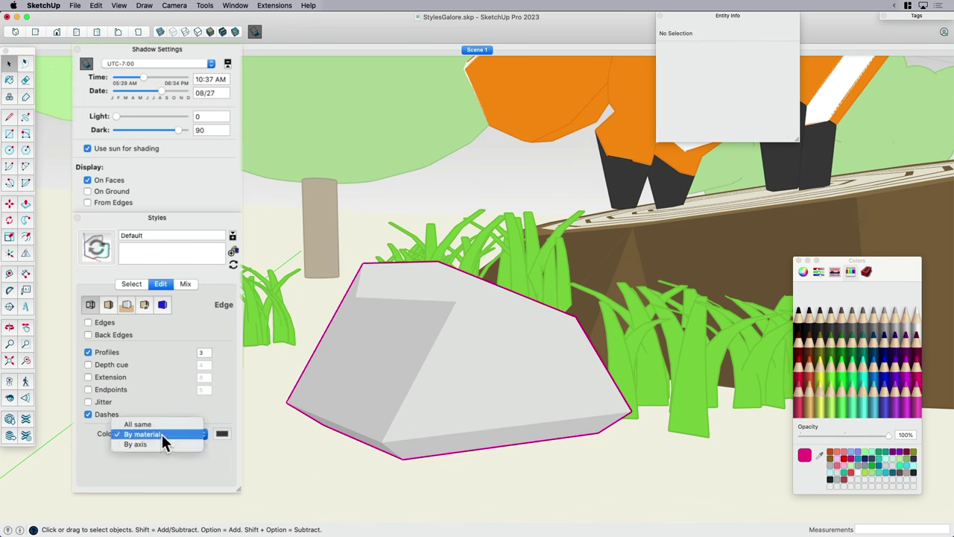
{"action": "left_click", "coordinate": [159, 424]}
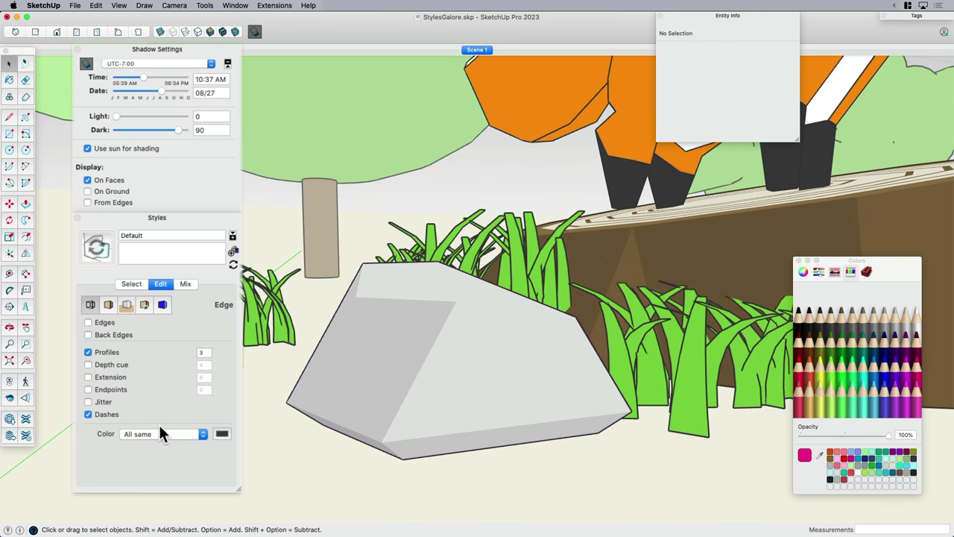
{"action": "left_click", "coordinate": [157, 434]}
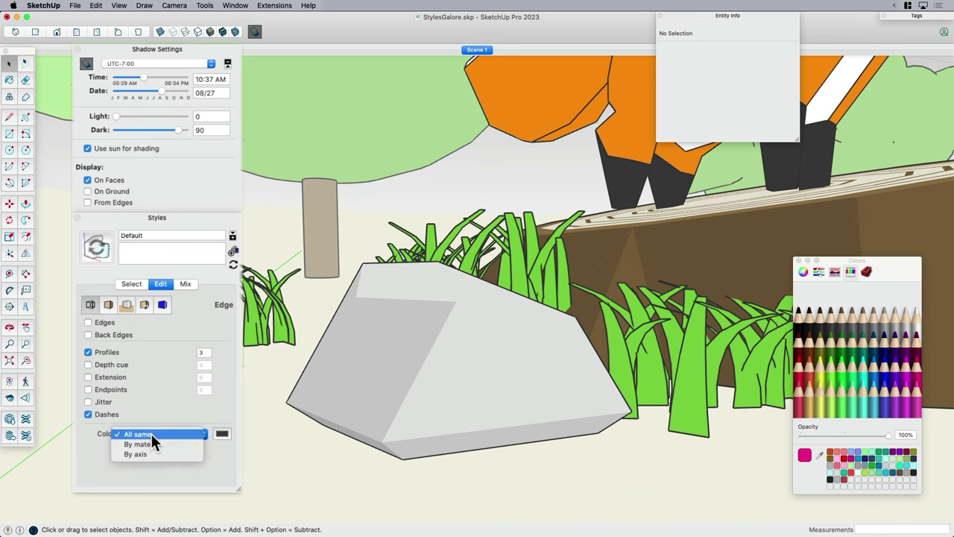
{"action": "left_click", "coordinate": [470, 428]}
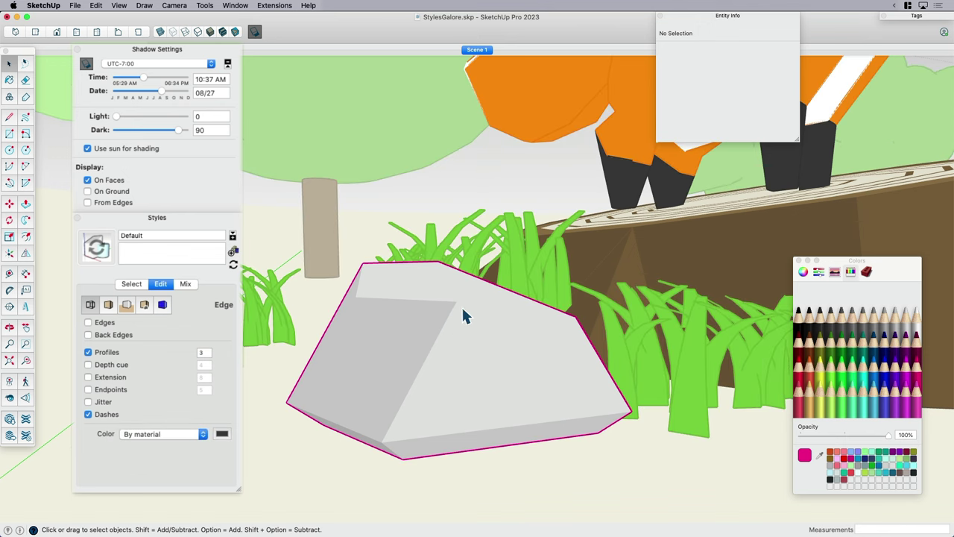
{"action": "scroll", "coordinate": [448, 320], "scroll_direction": "down", "scroll_amount": 3}
Reset the Rock component's material to Default and reselect the rock
{"action": "left_click", "coordinate": [434, 343]}
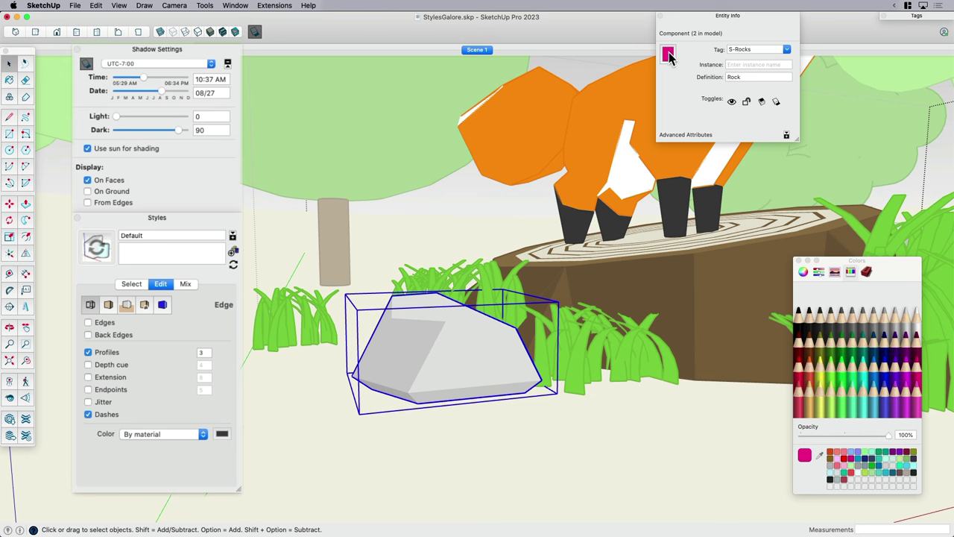
{"action": "left_click", "coordinate": [867, 273]}
{"action": "left_click", "coordinate": [804, 314]}
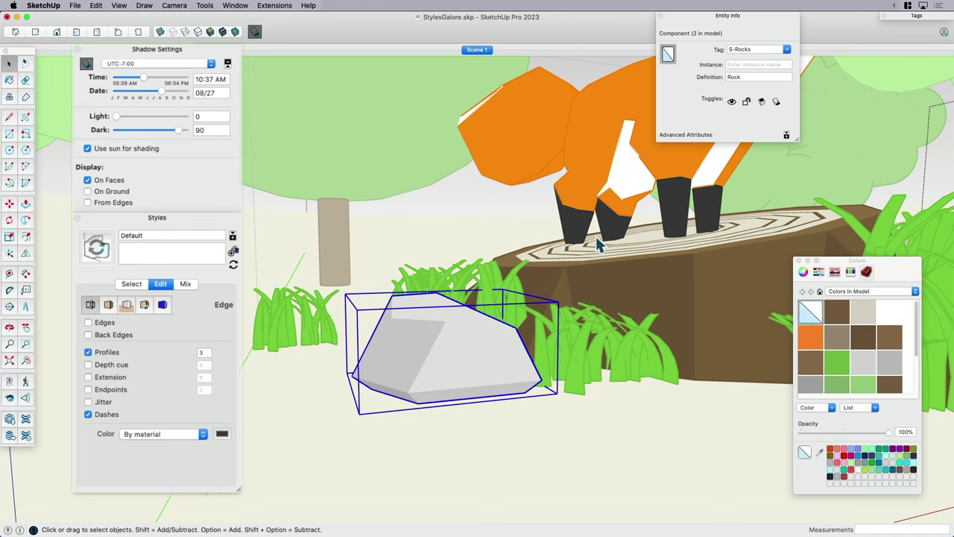
{"action": "left_click", "coordinate": [455, 206]}
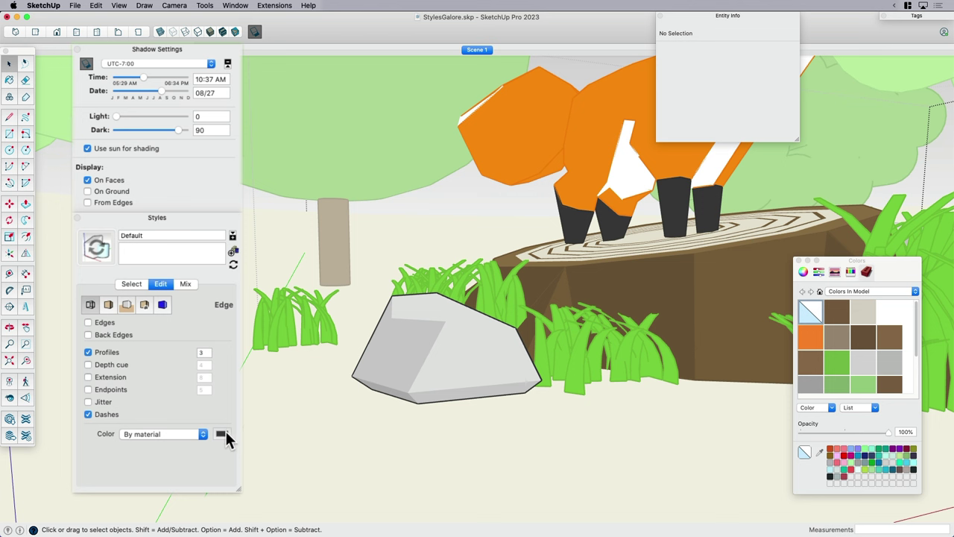
{"action": "left_click", "coordinate": [451, 354]}
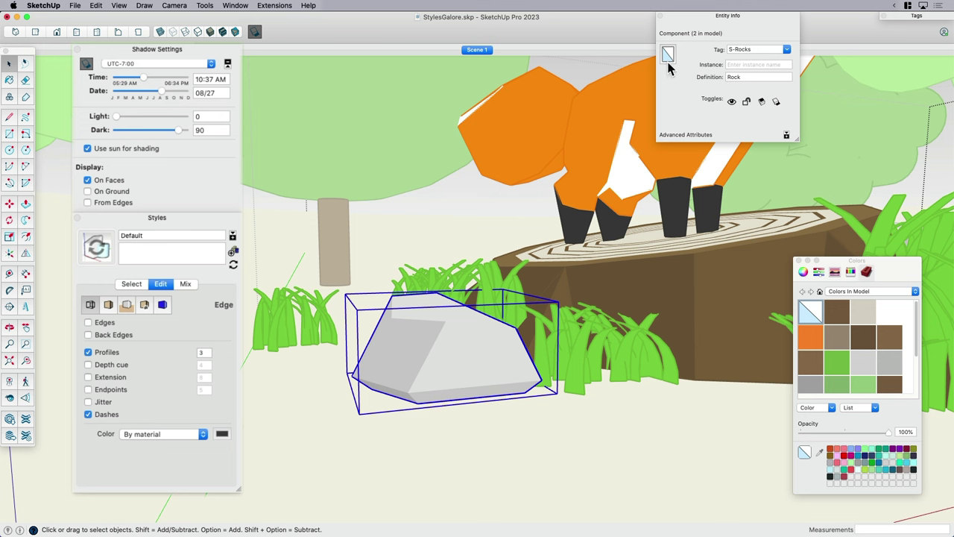
{"action": "left_click", "coordinate": [850, 271]}
Give the rock a white Snow material and view the stump and fox from above
{"action": "left_click", "coordinate": [912, 325]}
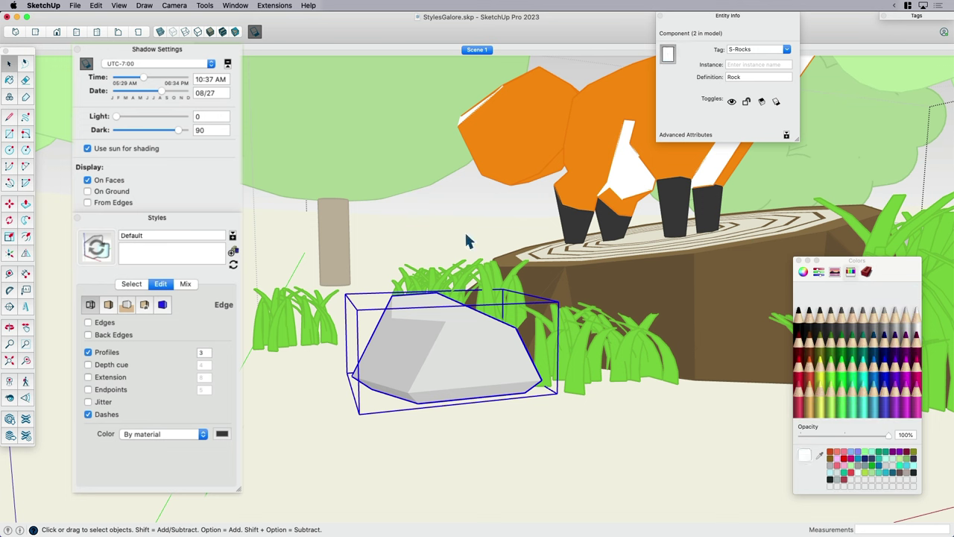
{"action": "left_click", "coordinate": [429, 229]}
{"action": "scroll", "coordinate": [464, 373], "scroll_direction": "up", "scroll_amount": 5}
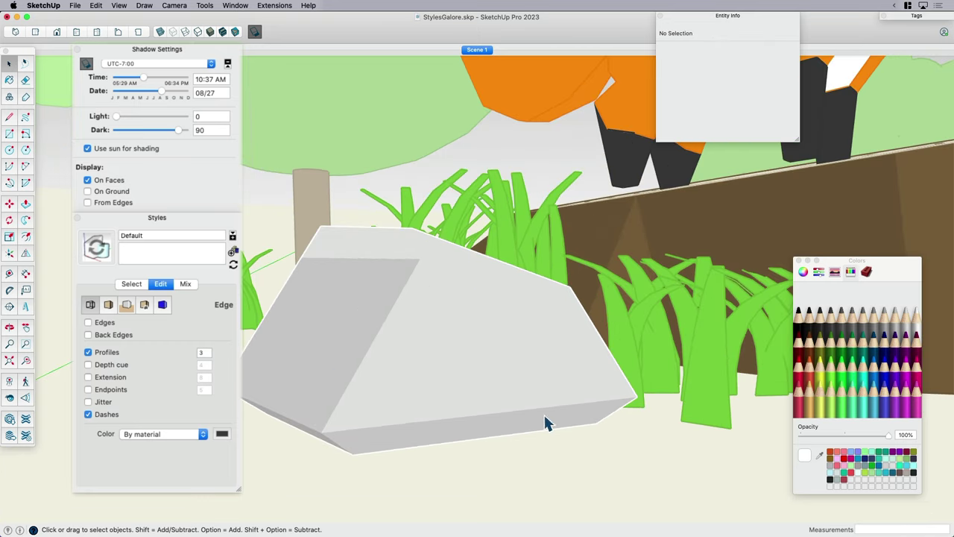
{"action": "scroll", "coordinate": [329, 302], "scroll_direction": "down", "scroll_amount": 2}
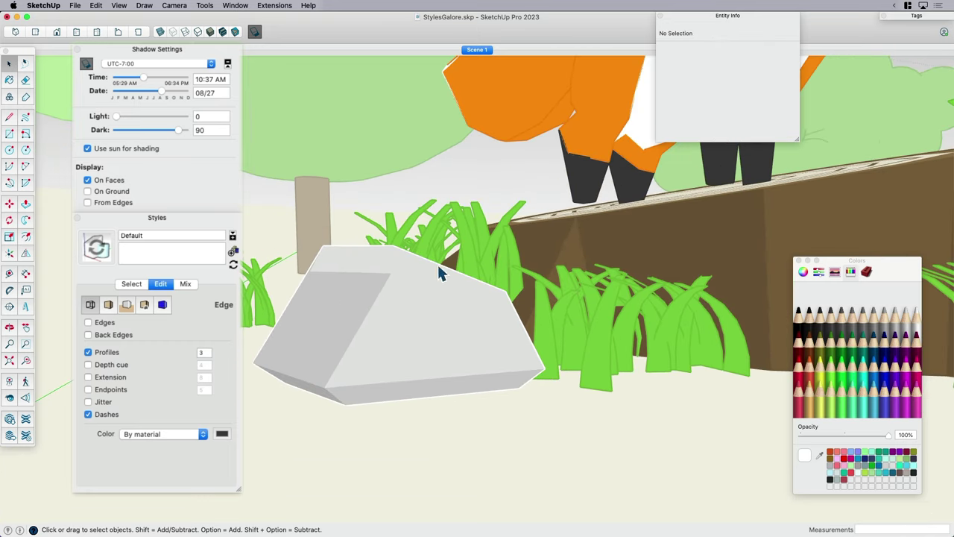
{"action": "scroll", "coordinate": [395, 328], "scroll_direction": "down", "scroll_amount": 5}
{"action": "middle_click_drag", "start_coordinate": [633, 245], "coordinate": [555, 361]}
Repaint the small rock component with the Magnesium grey crayon
{"action": "left_click", "coordinate": [441, 330]}
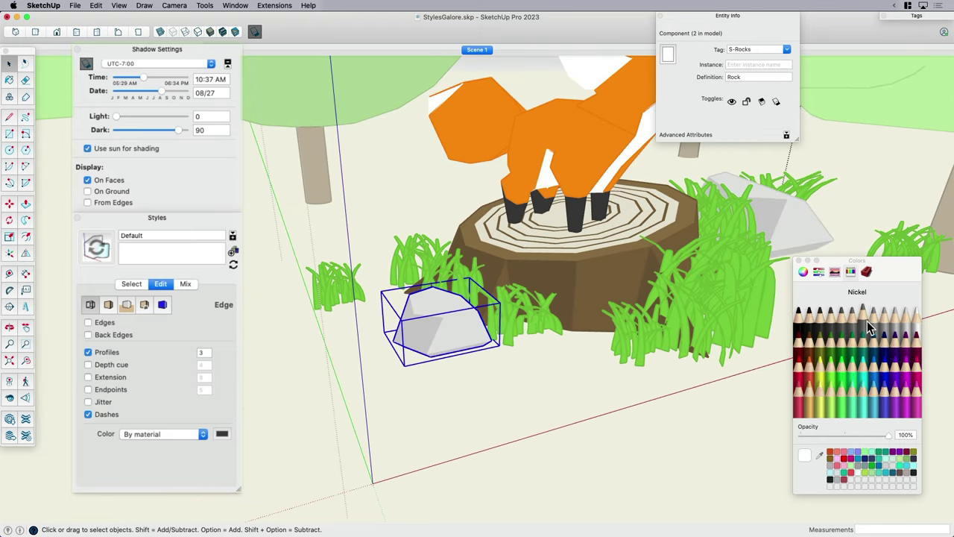
{"action": "left_click", "coordinate": [886, 328]}
{"action": "left_click", "coordinate": [881, 321]}
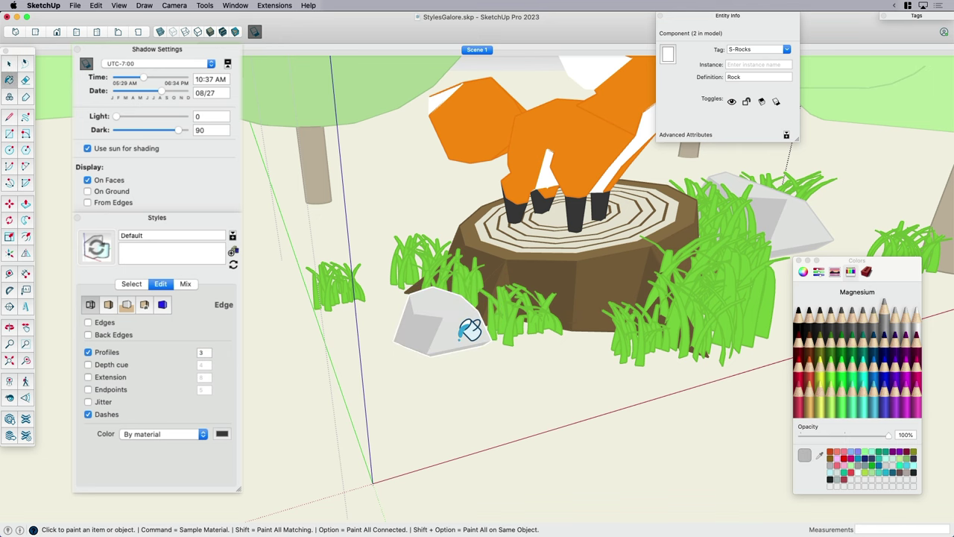
{"action": "scroll", "coordinate": [455, 317], "scroll_direction": "up", "scroll_amount": 5}
{"action": "key", "text": "space"}
{"action": "left_click", "coordinate": [441, 321]}
{"action": "left_click", "coordinate": [668, 56]}
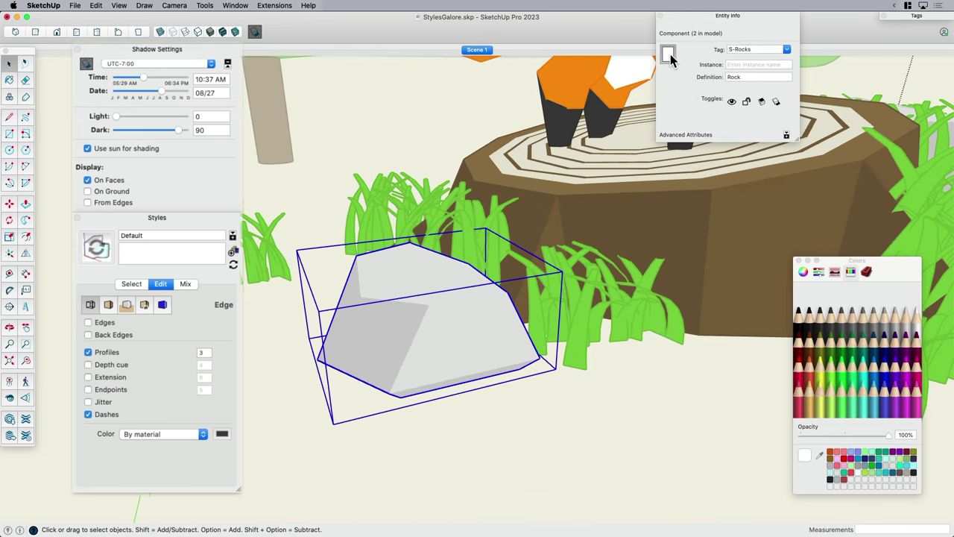
{"action": "left_click", "coordinate": [884, 321]}
{"action": "left_click", "coordinate": [383, 141]}
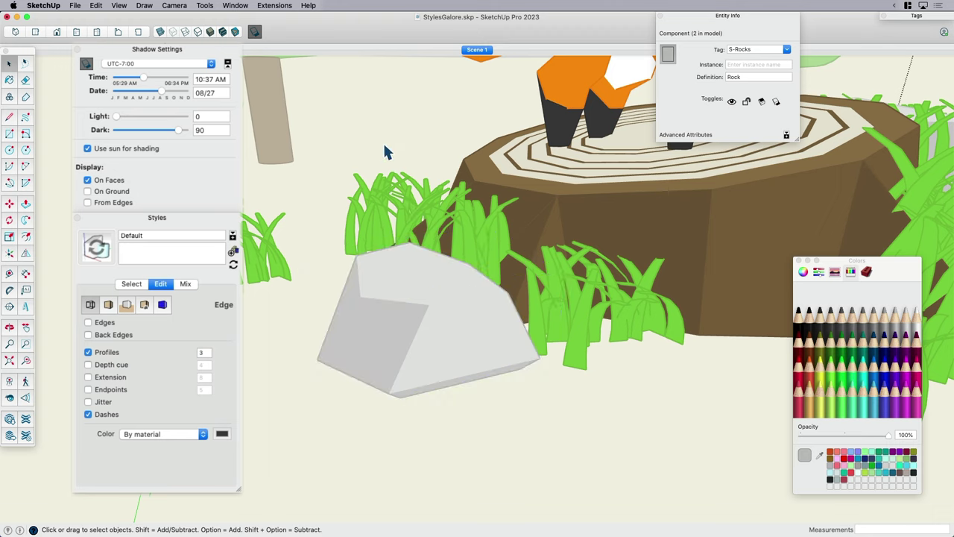
Swap the rock's material to a slightly different grey crayon
{"action": "scroll", "coordinate": [335, 317], "scroll_direction": "up", "scroll_amount": 5}
{"action": "scroll", "coordinate": [364, 212], "scroll_direction": "up", "scroll_amount": 4}
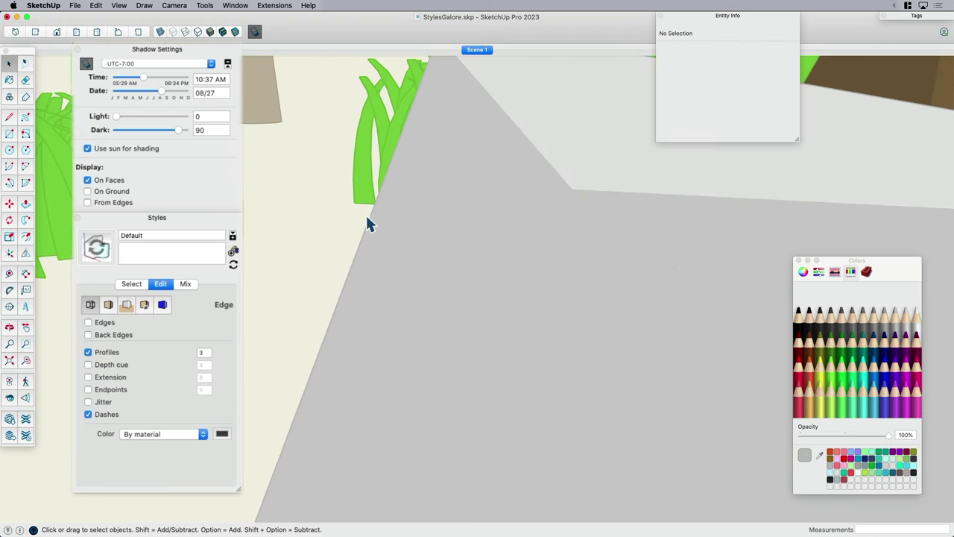
{"action": "scroll", "coordinate": [337, 313], "scroll_direction": "down", "scroll_amount": 5}
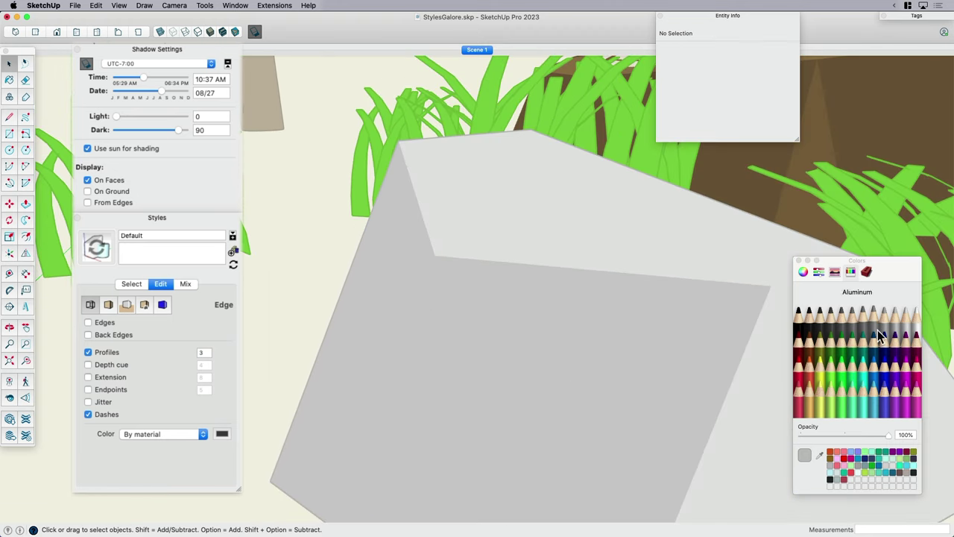
{"action": "left_click", "coordinate": [638, 282]}
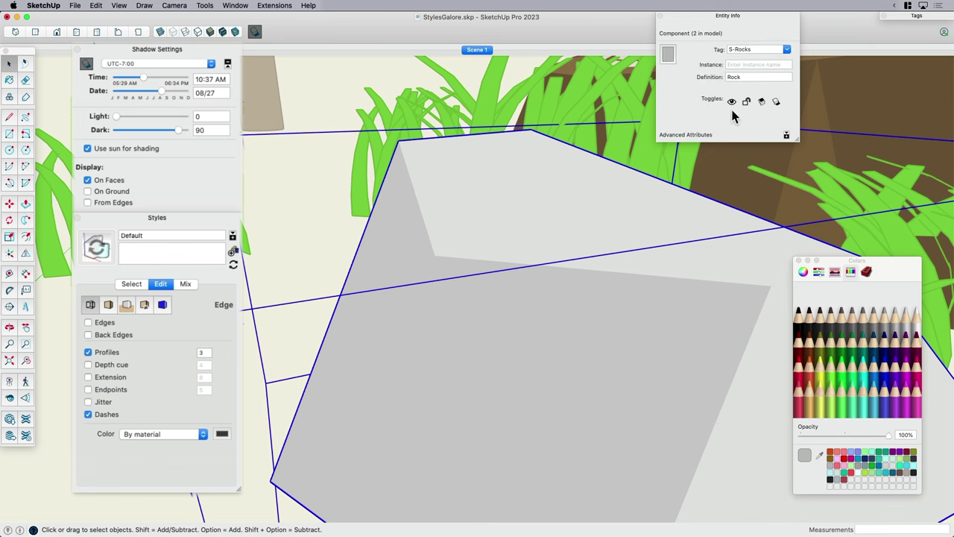
{"action": "left_click", "coordinate": [668, 55]}
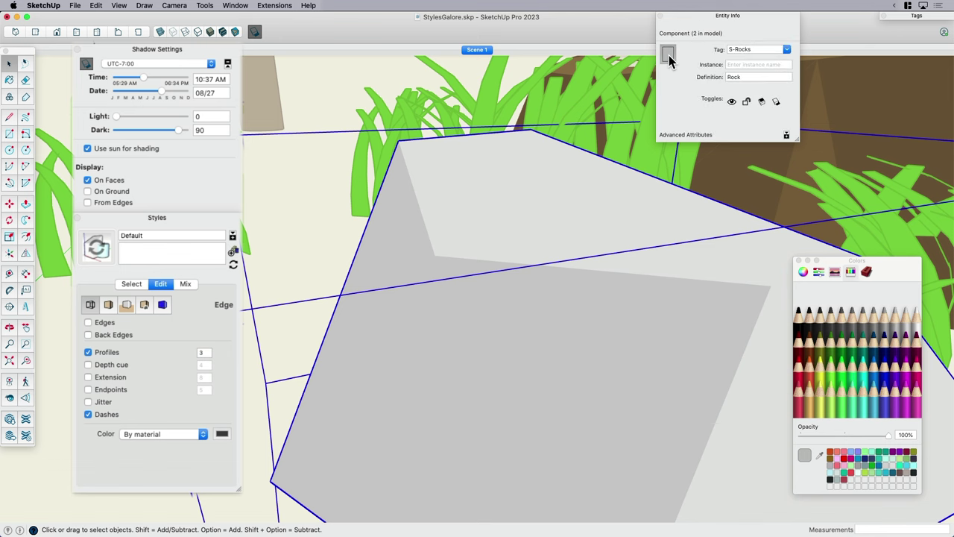
{"action": "left_click", "coordinate": [876, 319]}
{"action": "scroll", "coordinate": [445, 322], "scroll_direction": "down", "scroll_amount": 5}
{"action": "left_click", "coordinate": [334, 258]}
Try a brighter shadow Light level, return it to 0, and orbit around the fox scene
{"action": "scroll", "coordinate": [334, 258], "scroll_direction": "down", "scroll_amount": 2}
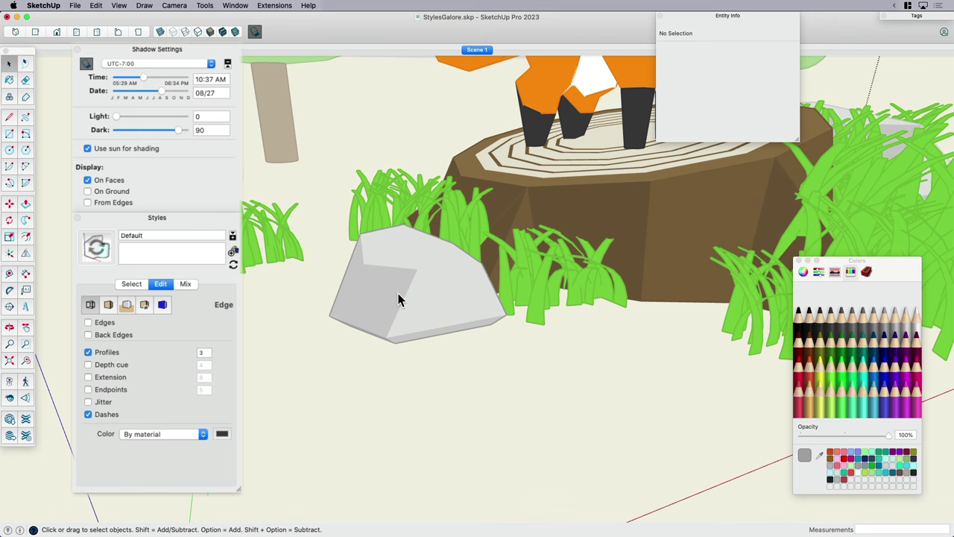
{"action": "mouse_move", "coordinate": [117, 117]}
{"action": "left_mouse_down"}
{"action": "mouse_move", "coordinate": [190, 126]}
{"action": "mouse_move", "coordinate": [167, 121]}
{"action": "mouse_move", "coordinate": [179, 122]}
{"action": "left_mouse_up"}
{"action": "left_click_drag", "start_coordinate": [179, 124], "coordinate": [112, 123]}
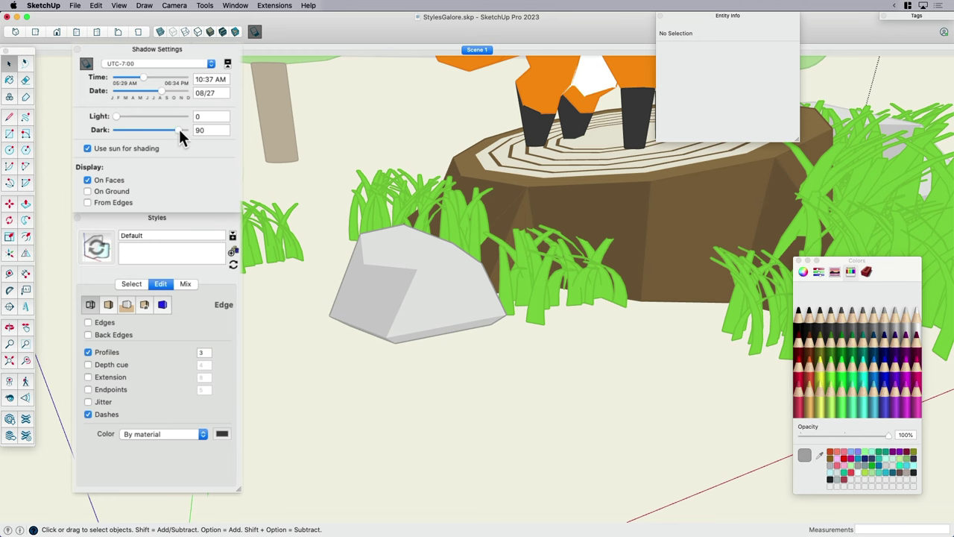
{"action": "scroll", "coordinate": [381, 280], "scroll_direction": "down", "scroll_amount": 6}
{"action": "middle_click_drag", "start_coordinate": [406, 319], "coordinate": [372, 351]}
{"action": "middle_click_drag", "start_coordinate": [450, 333], "coordinate": [568, 82]}
{"action": "scroll", "coordinate": [336, 447], "scroll_direction": "up", "scroll_amount": 5}
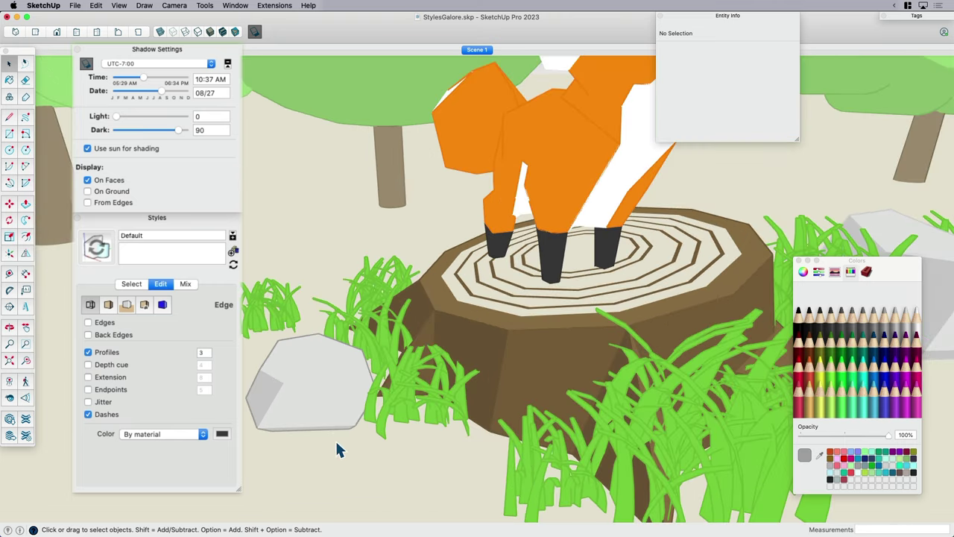
{"action": "middle_click_drag", "start_coordinate": [336, 448], "coordinate": [479, 387]}
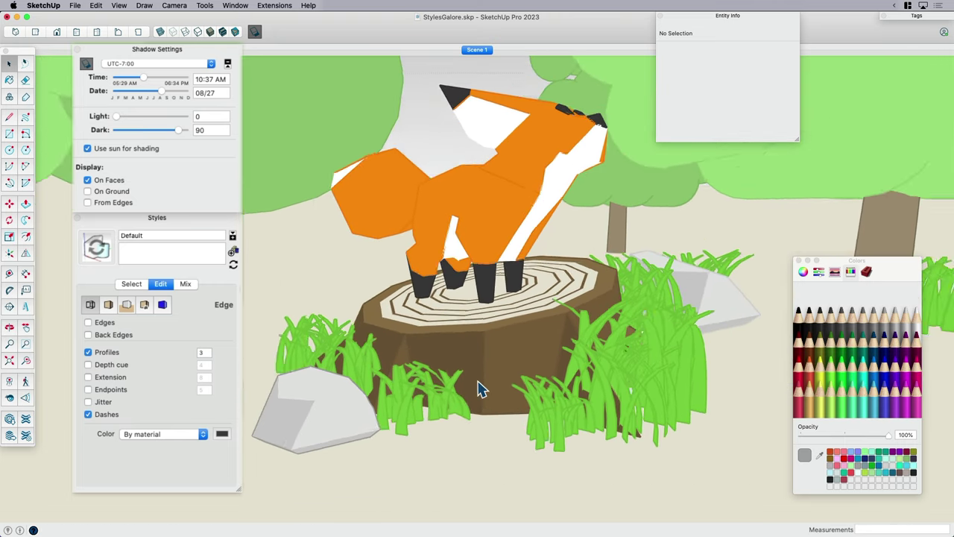
{"action": "middle_click_drag", "start_coordinate": [578, 312], "coordinate": [575, 362]}
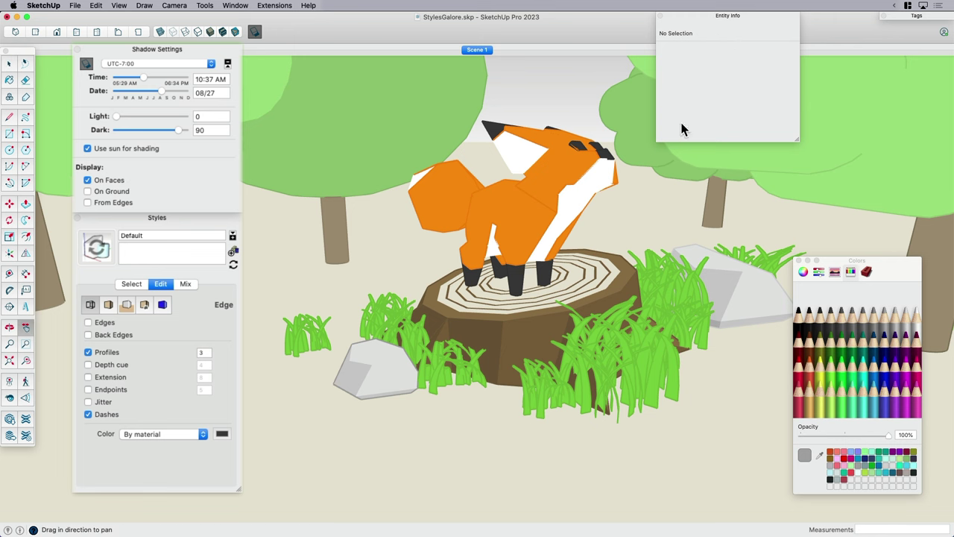
{"action": "left_click", "coordinate": [724, 18]}
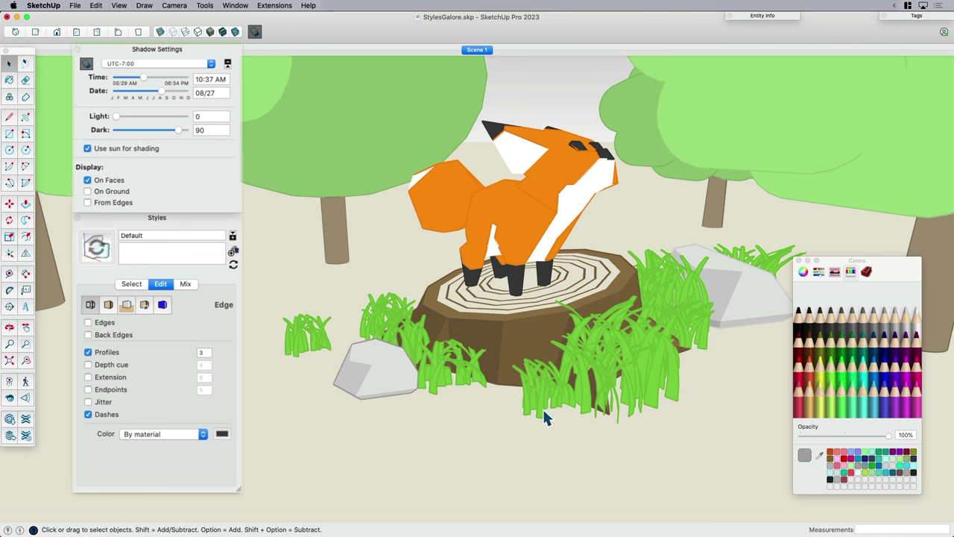
{"action": "middle_click_drag", "start_coordinate": [549, 417], "coordinate": [563, 373]}
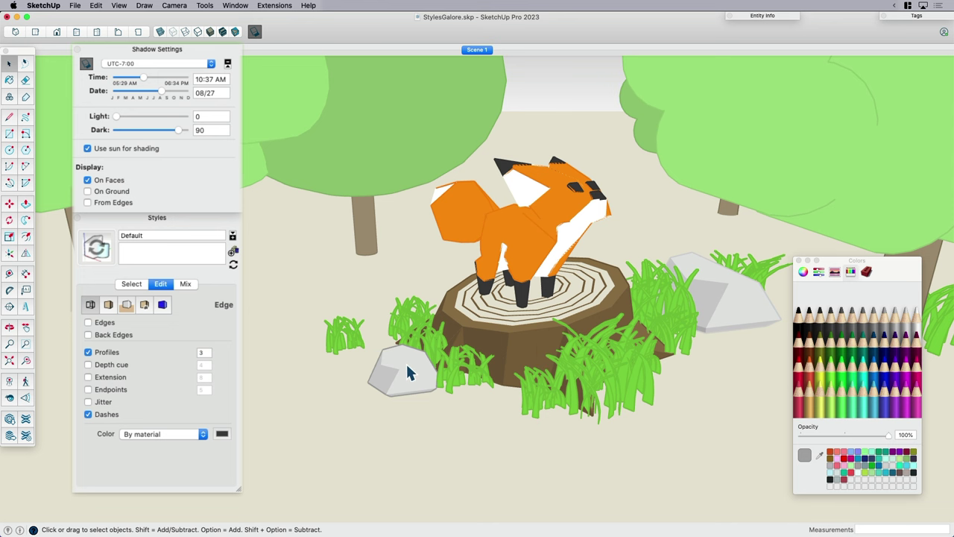
{"action": "middle_click_drag", "start_coordinate": [405, 362], "coordinate": [505, 346]}
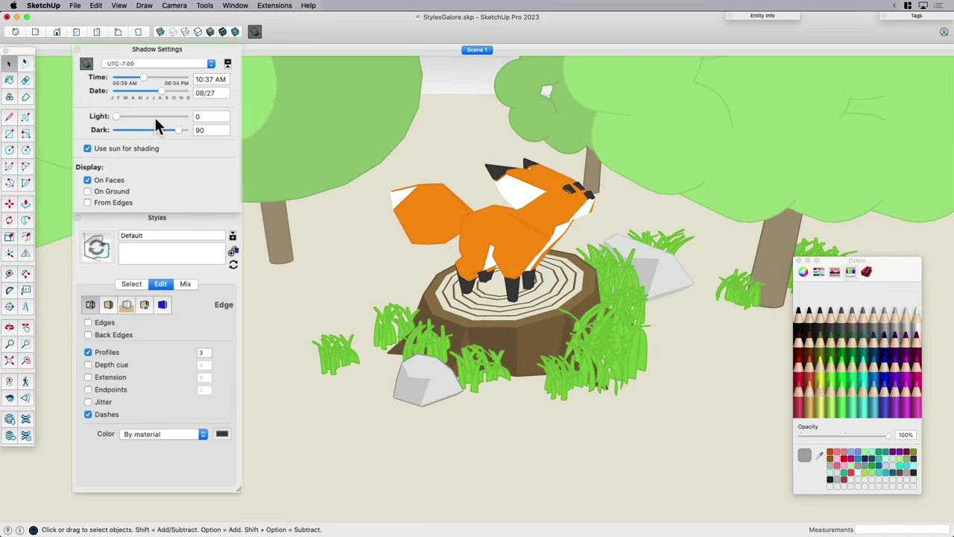
{"action": "mouse_move", "coordinate": [130, 117]}
{"action": "left_mouse_down"}
{"action": "mouse_move", "coordinate": [139, 117]}
{"action": "mouse_move", "coordinate": [116, 117]}
{"action": "left_mouse_up"}
Set the style background colour to blue and enable shadows On Ground
{"action": "left_click", "coordinate": [127, 305]}
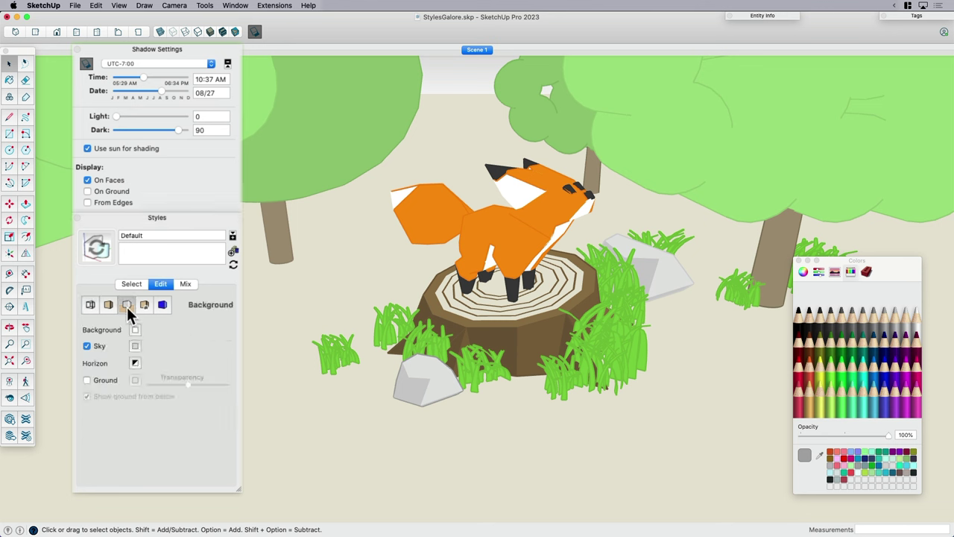
{"action": "middle_click_drag", "start_coordinate": [548, 331], "coordinate": [484, 326]}
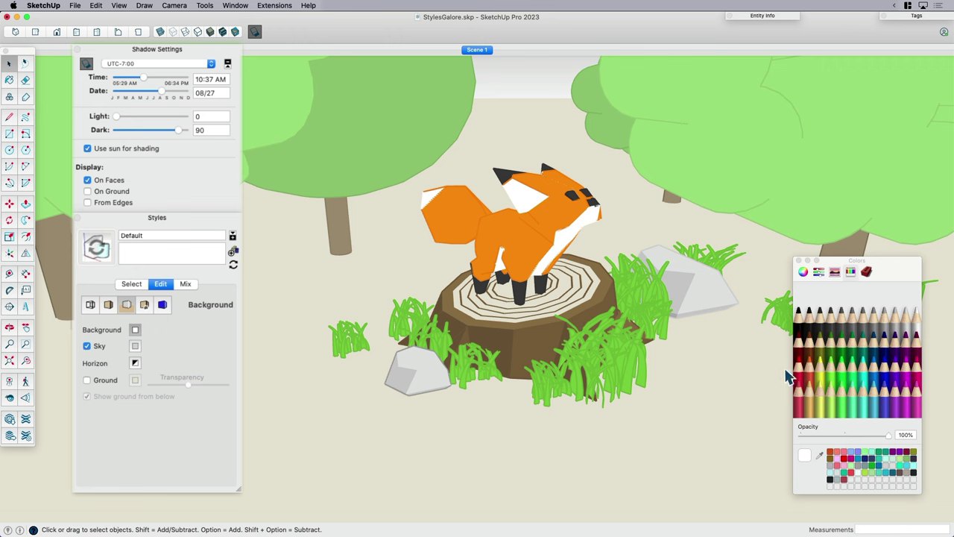
{"action": "left_click", "coordinate": [852, 456]}
{"action": "scroll", "coordinate": [559, 334], "scroll_direction": "up", "scroll_amount": 2}
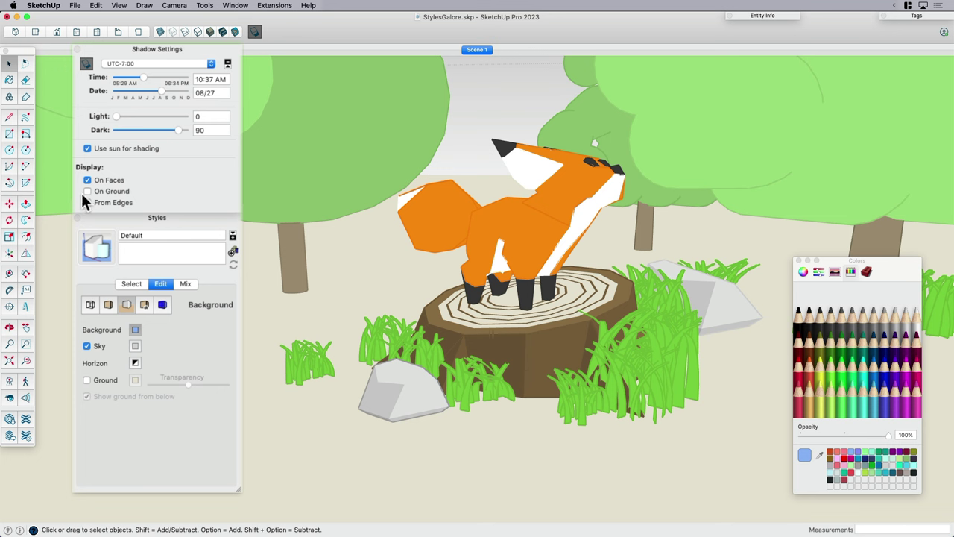
{"action": "middle_click_drag", "start_coordinate": [573, 300], "coordinate": [512, 326]}
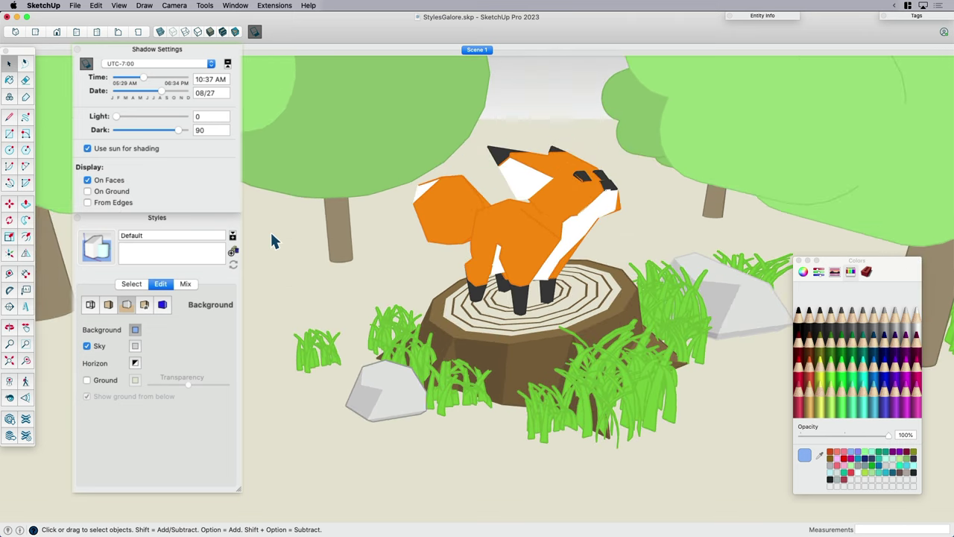
{"action": "left_click", "coordinate": [118, 190]}
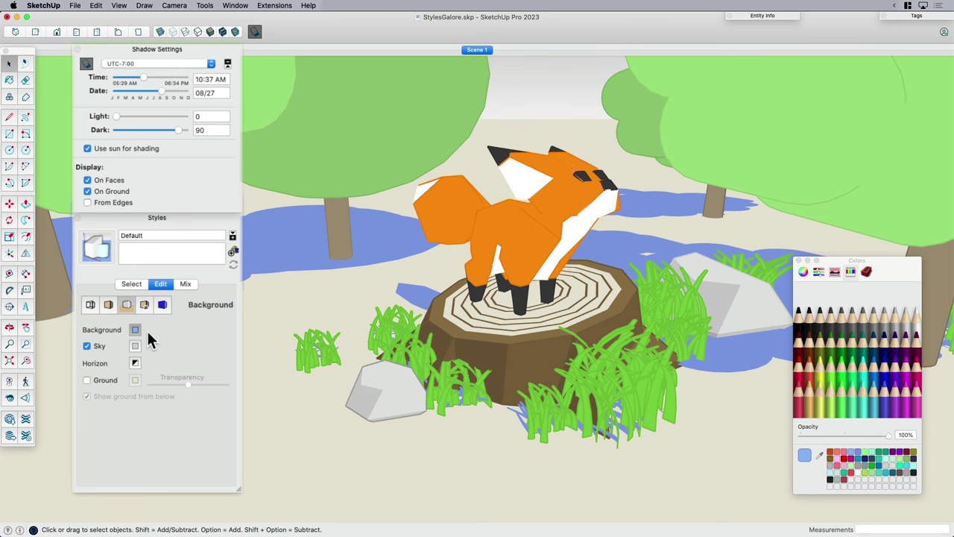
Orbit and zoom around the island to view the blue ground shadows near the fox
{"action": "scroll", "coordinate": [418, 330], "scroll_direction": "down", "scroll_amount": 5}
{"action": "middle_click_drag", "start_coordinate": [468, 328], "coordinate": [554, 311]}
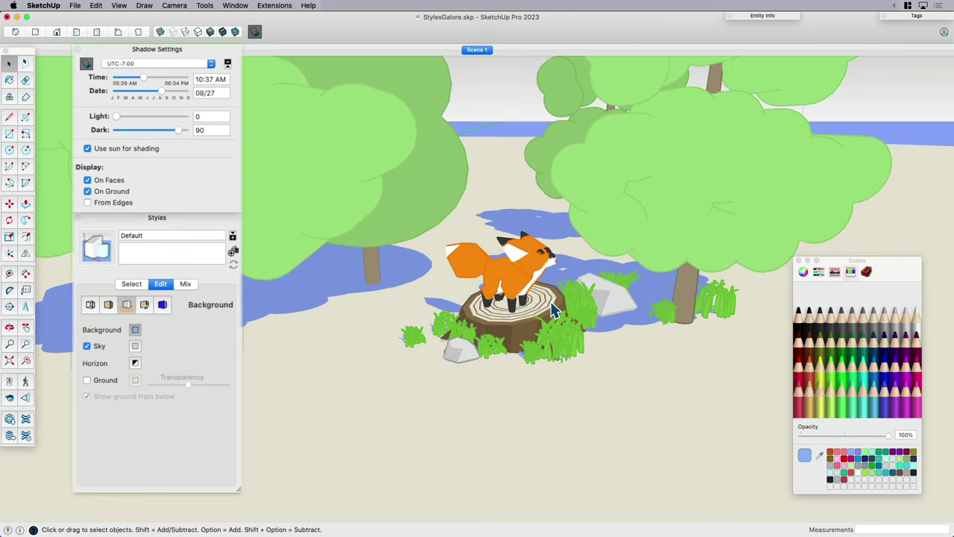
{"action": "scroll", "coordinate": [544, 291], "scroll_direction": "down", "scroll_amount": 10}
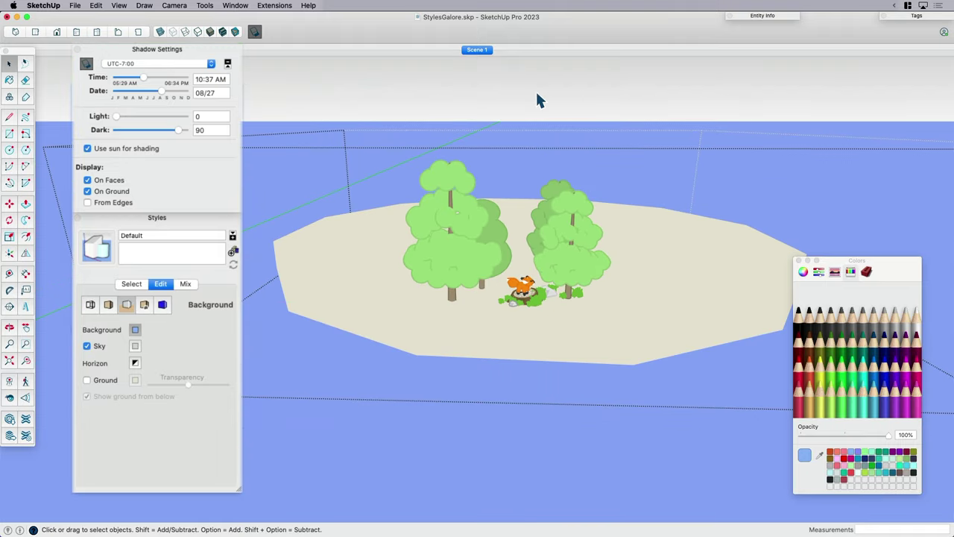
{"action": "middle_click_drag", "start_coordinate": [616, 256], "coordinate": [548, 336]}
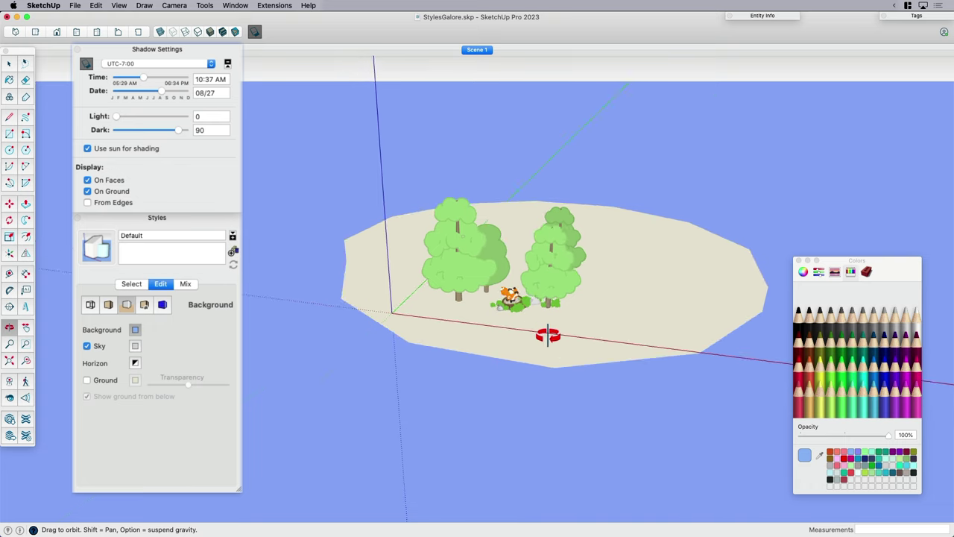
{"action": "scroll", "coordinate": [525, 308], "scroll_direction": "up", "scroll_amount": 10}
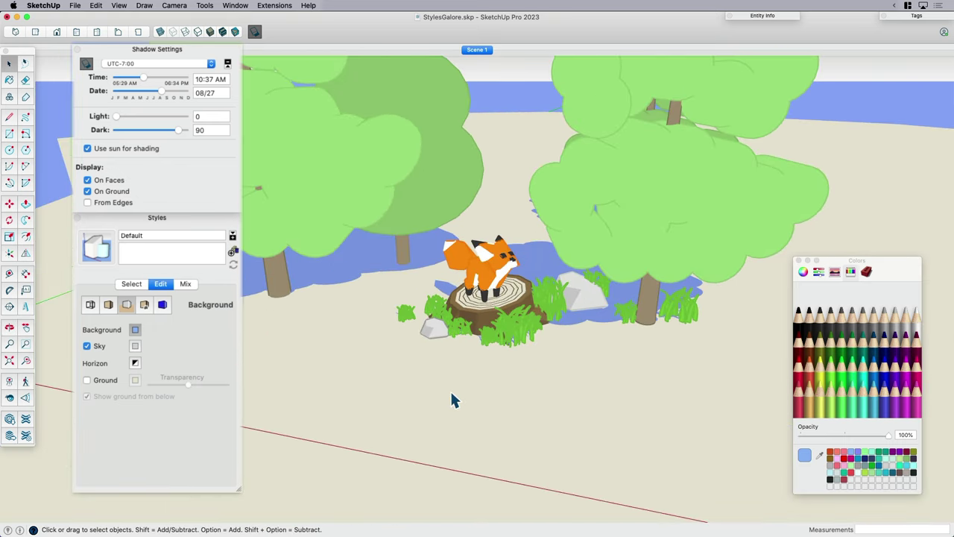
{"action": "scroll", "coordinate": [451, 401], "scroll_direction": "down", "scroll_amount": 10}
{"action": "middle_click_drag", "start_coordinate": [519, 325], "coordinate": [537, 307]}
{"action": "scroll", "coordinate": [536, 313], "scroll_direction": "up", "scroll_amount": 5}
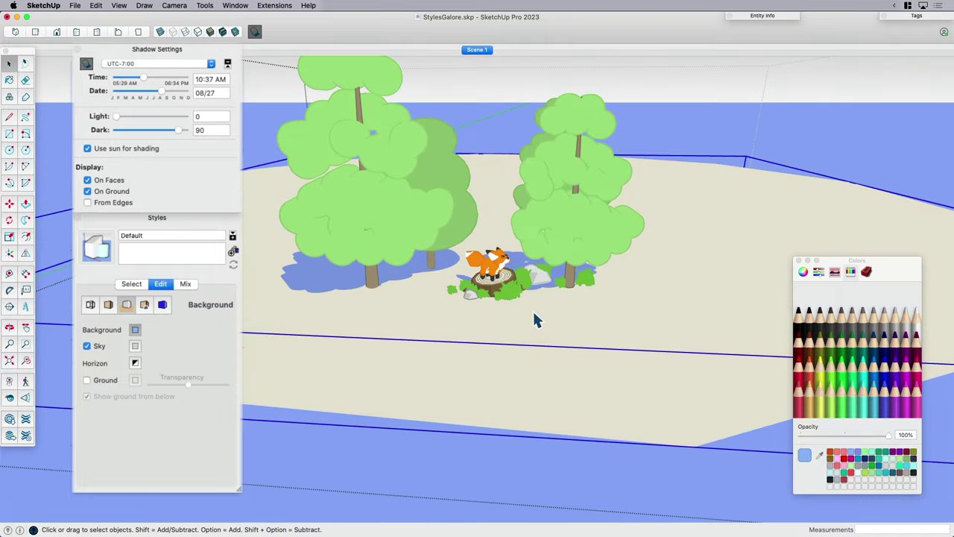
{"action": "scroll", "coordinate": [512, 313], "scroll_direction": "up", "scroll_amount": 2}
{"action": "scroll", "coordinate": [481, 296], "scroll_direction": "up", "scroll_amount": 5}
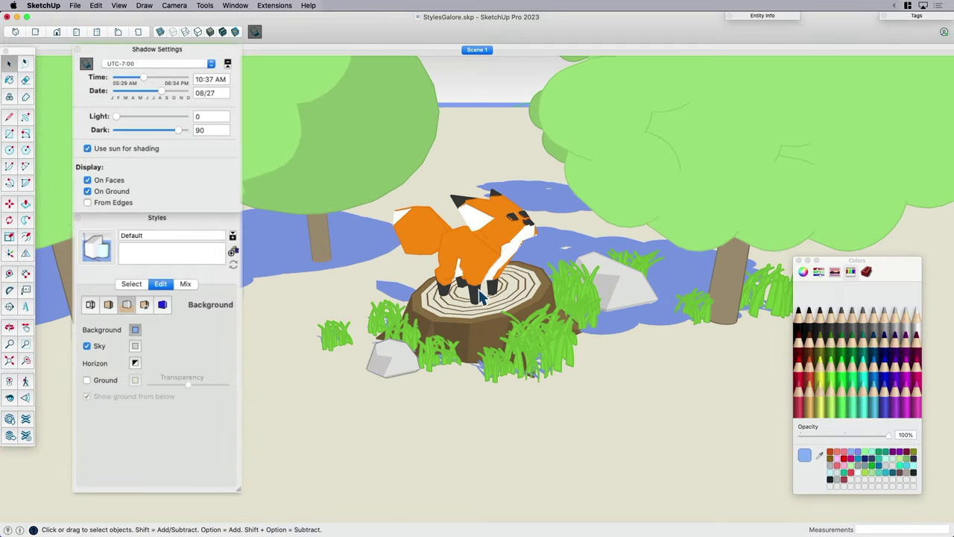
{"action": "scroll", "coordinate": [447, 302], "scroll_direction": "down", "scroll_amount": 2}
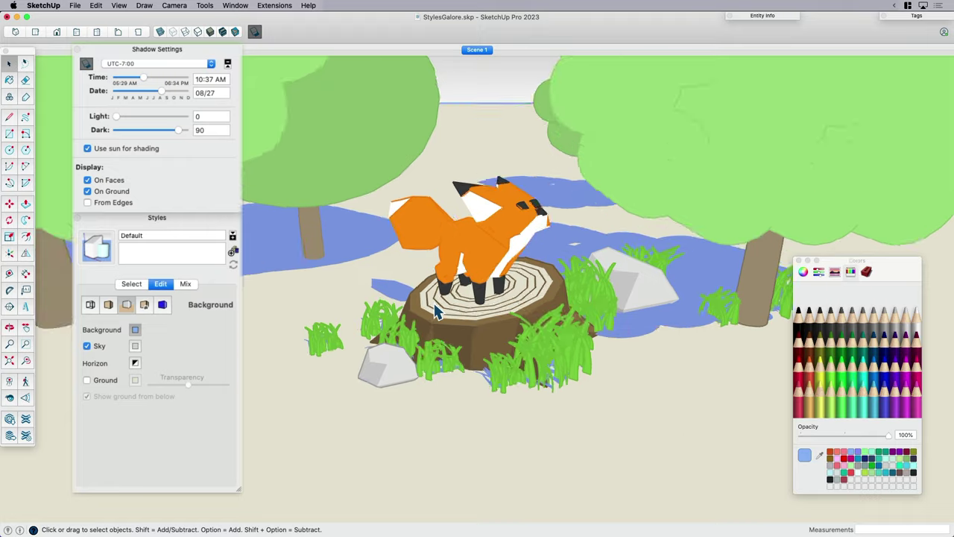
{"action": "scroll", "coordinate": [473, 314], "scroll_direction": "up", "scroll_amount": 5}
{"action": "scroll", "coordinate": [477, 298], "scroll_direction": "down", "scroll_amount": 4}
{"action": "mouse_move", "coordinate": [478, 298]}
{"action": "middle_mouse_down"}
{"action": "mouse_move", "coordinate": [531, 297]}
{"action": "mouse_move", "coordinate": [507, 299]}
{"action": "middle_mouse_up"}
Adjust the shadow Light level and move the sun time back to 08:53 AM
{"action": "left_click_drag", "start_coordinate": [145, 85], "coordinate": [160, 77]}
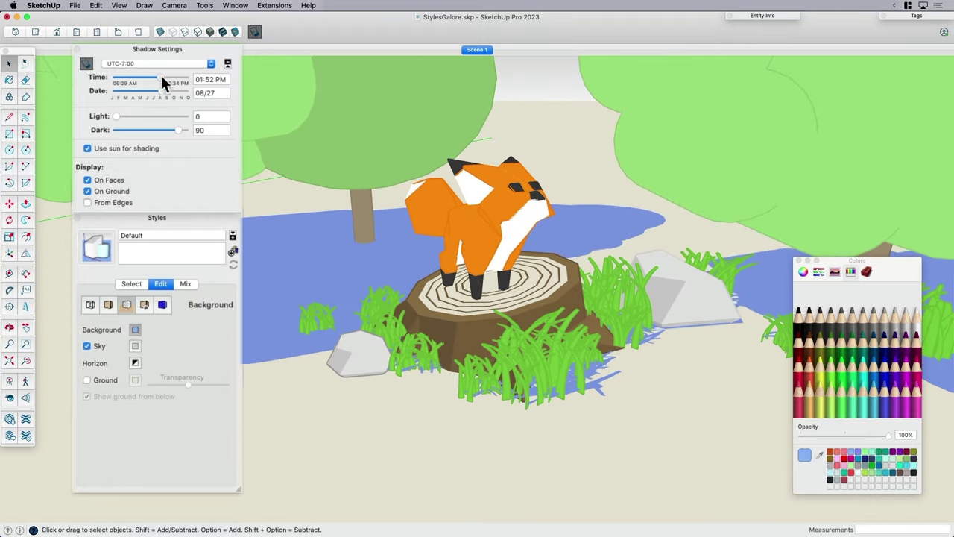
{"action": "left_click", "coordinate": [163, 117]}
{"action": "left_click_drag", "start_coordinate": [164, 119], "coordinate": [86, 120]}
{"action": "left_click_drag", "start_coordinate": [166, 78], "coordinate": [134, 77]}
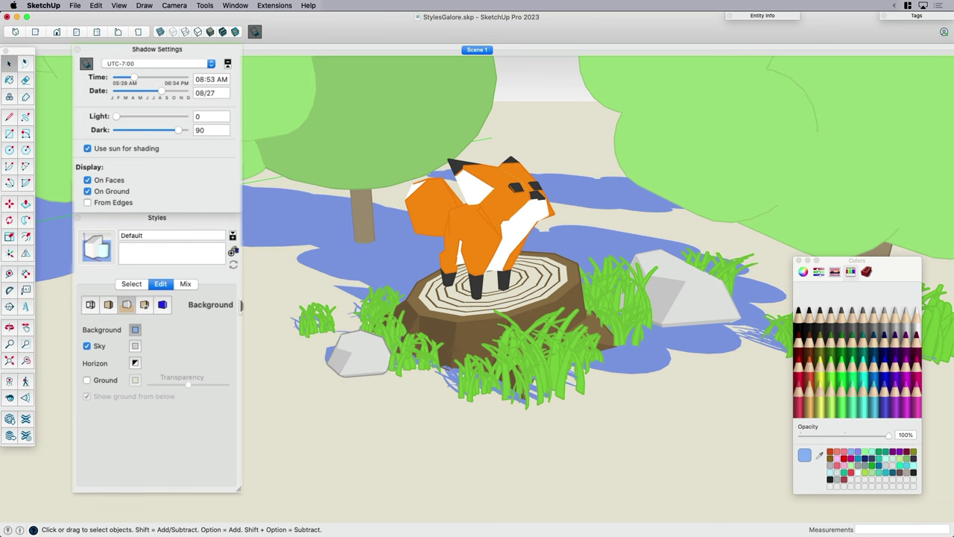
Choose a pale lavender background on the Color Wheel, then orbit to a lower, level view
{"action": "left_click", "coordinate": [804, 272]}
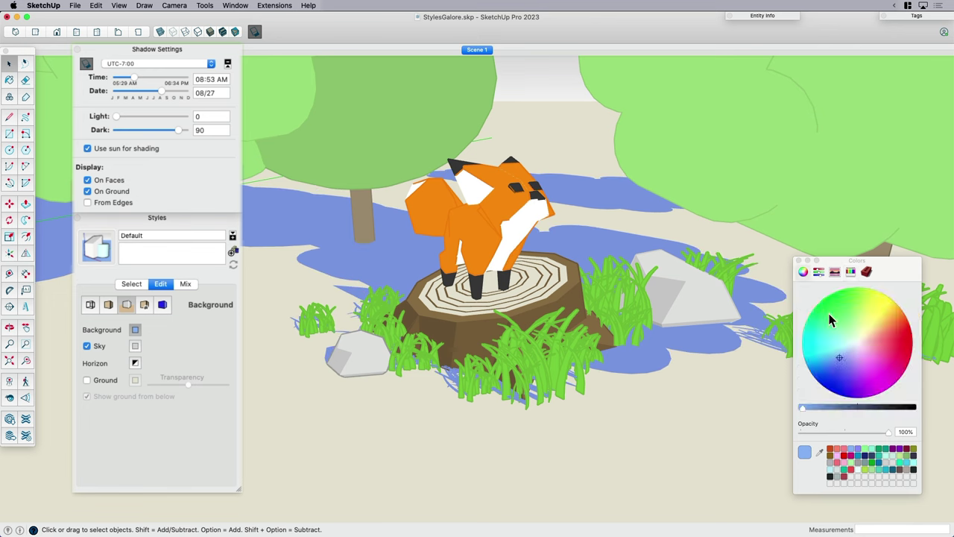
{"action": "left_click_drag", "start_coordinate": [844, 371], "coordinate": [847, 353]}
{"action": "mouse_move", "coordinate": [718, 363]}
{"action": "middle_mouse_down"}
{"action": "mouse_move", "coordinate": [574, 373]}
{"action": "mouse_move", "coordinate": [448, 401]}
{"action": "mouse_move", "coordinate": [674, 396]}
{"action": "middle_mouse_up"}
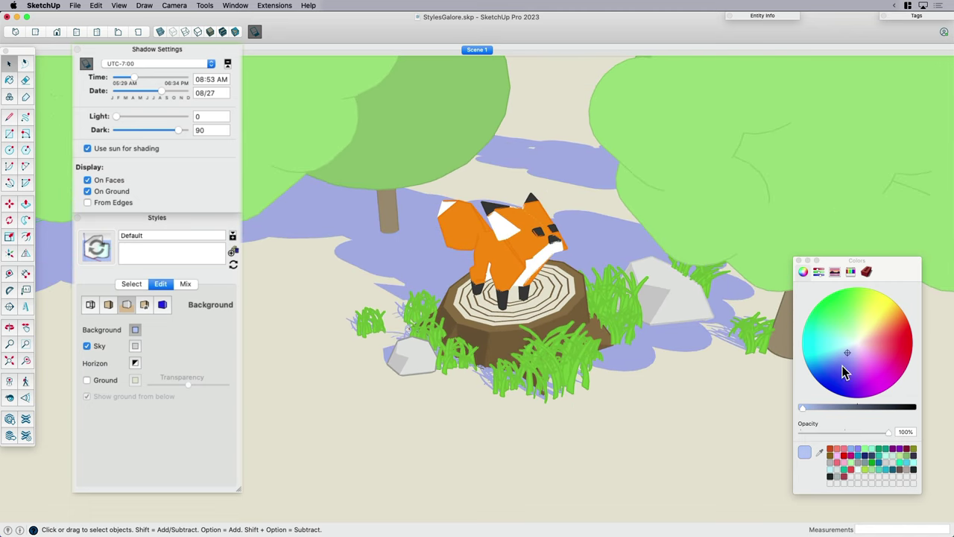
{"action": "mouse_move", "coordinate": [852, 349]}
{"action": "left_mouse_down"}
{"action": "mouse_move", "coordinate": [858, 345]}
{"action": "mouse_move", "coordinate": [841, 353]}
{"action": "left_mouse_up"}
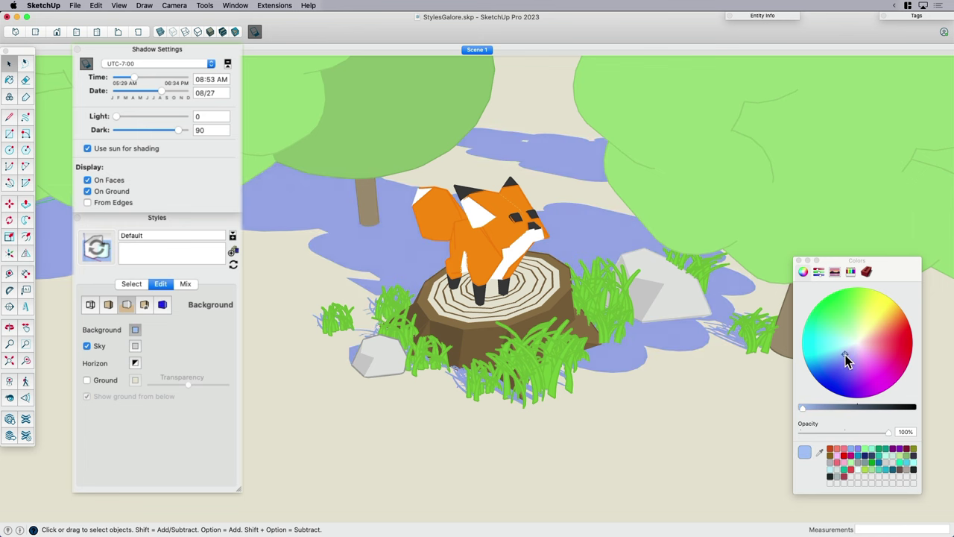
{"action": "mouse_move", "coordinate": [829, 405]}
{"action": "left_mouse_down"}
{"action": "mouse_move", "coordinate": [873, 410]}
{"action": "mouse_move", "coordinate": [813, 410]}
{"action": "left_mouse_up"}
{"action": "left_click", "coordinate": [853, 351]}
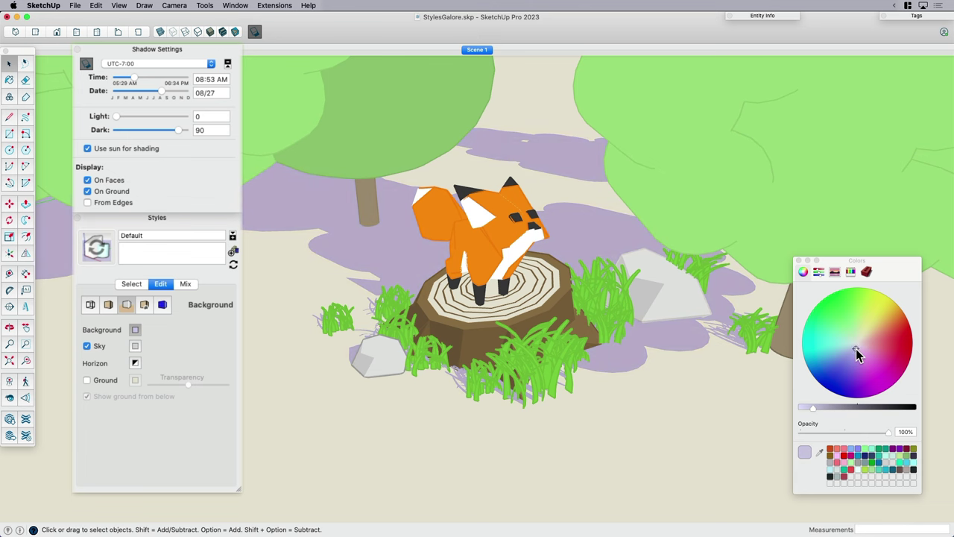
{"action": "middle_click_drag", "start_coordinate": [708, 350], "coordinate": [595, 187]}
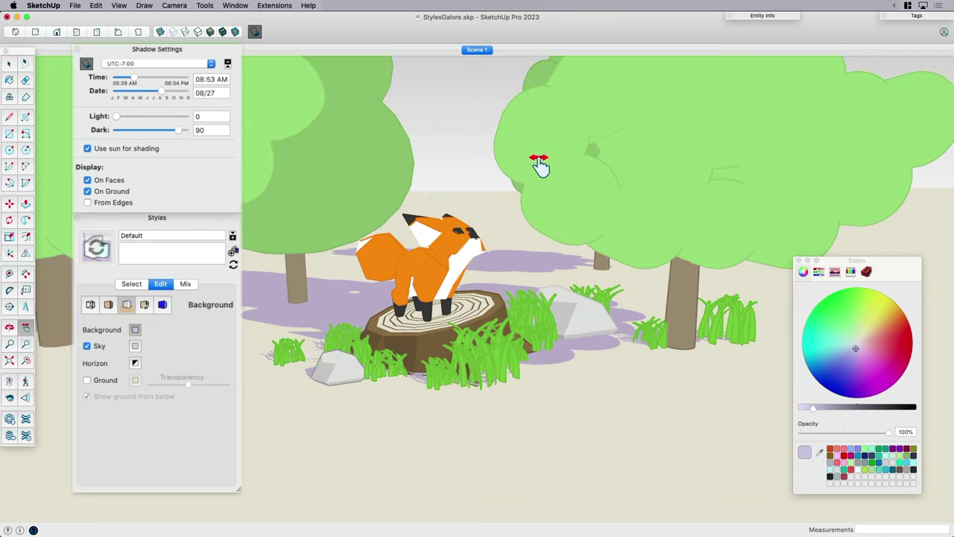
{"action": "middle_click_drag", "start_coordinate": [633, 353], "coordinate": [553, 356]}
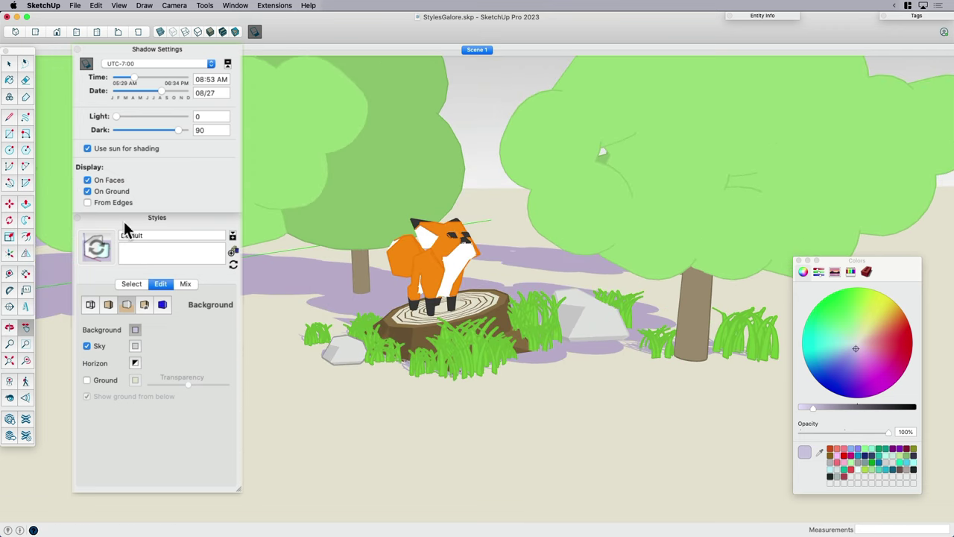
{"action": "left_click", "coordinate": [87, 192]}
{"action": "left_click", "coordinate": [87, 191]}
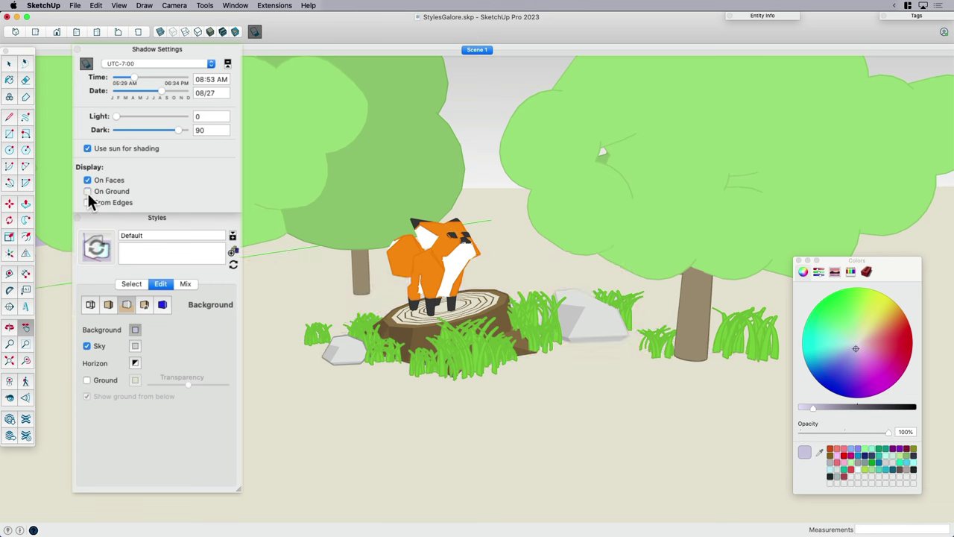
{"action": "key", "text": "h"}
{"action": "middle_click_drag", "start_coordinate": [477, 319], "coordinate": [531, 365]}
{"action": "scroll", "coordinate": [526, 332], "scroll_direction": "down", "scroll_amount": 10}
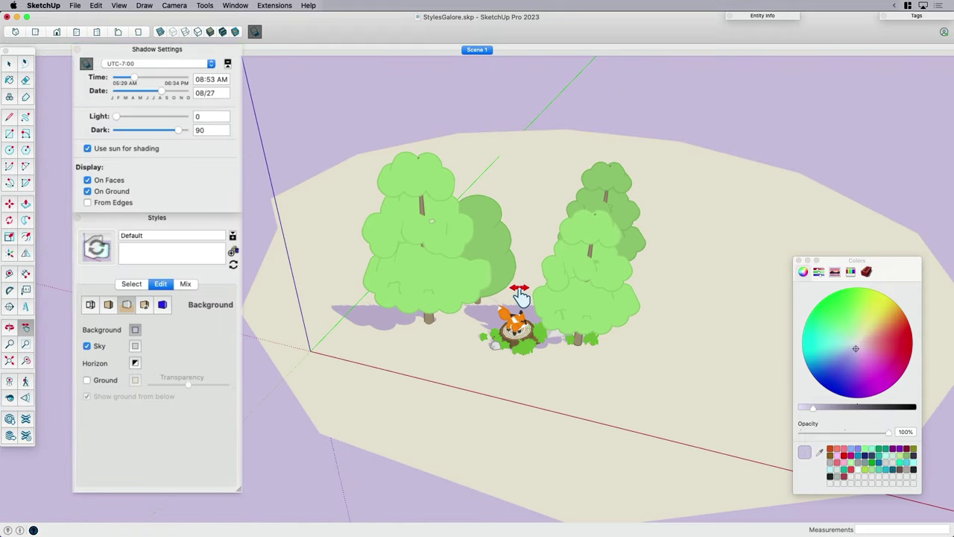
{"action": "key", "text": "space"}
{"action": "key", "text": "super+a"}
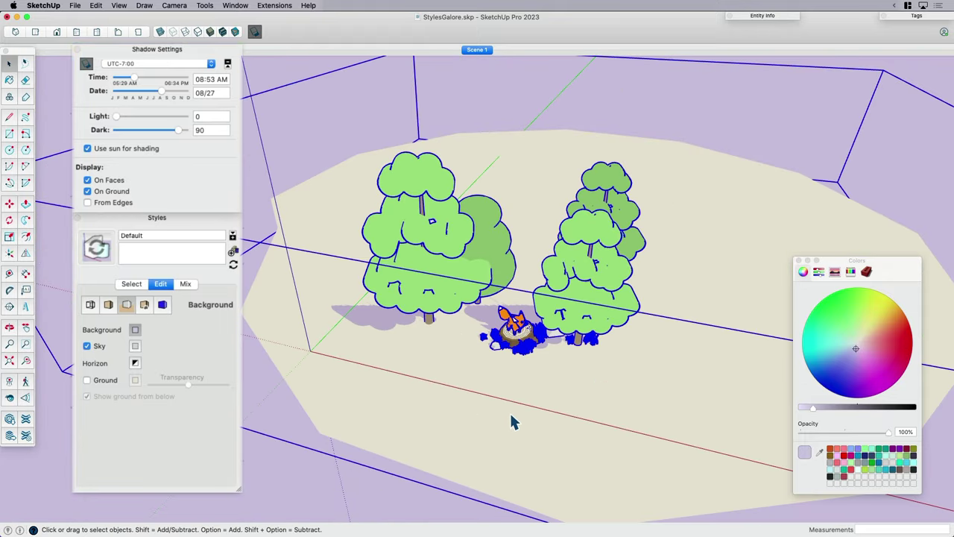
{"action": "scroll", "coordinate": [494, 347], "scroll_direction": "up", "scroll_amount": 5}
{"action": "scroll", "coordinate": [494, 347], "scroll_direction": "up", "scroll_amount": 8}
{"action": "middle_click_drag", "start_coordinate": [525, 373], "coordinate": [549, 254]}
{"action": "left_click", "coordinate": [506, 80]}
{"action": "middle_click_drag", "start_coordinate": [506, 81], "coordinate": [475, 298]}
{"action": "scroll", "coordinate": [604, 343], "scroll_direction": "up", "scroll_amount": 1}
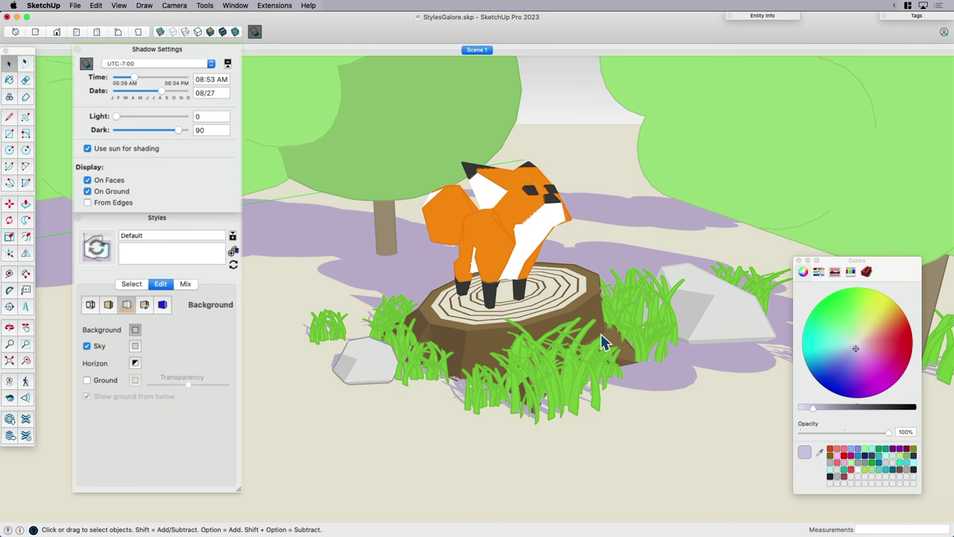
Set the style's faces to Hidden Line and make the background white with the Snow crayon
{"action": "left_click", "coordinate": [109, 306]}
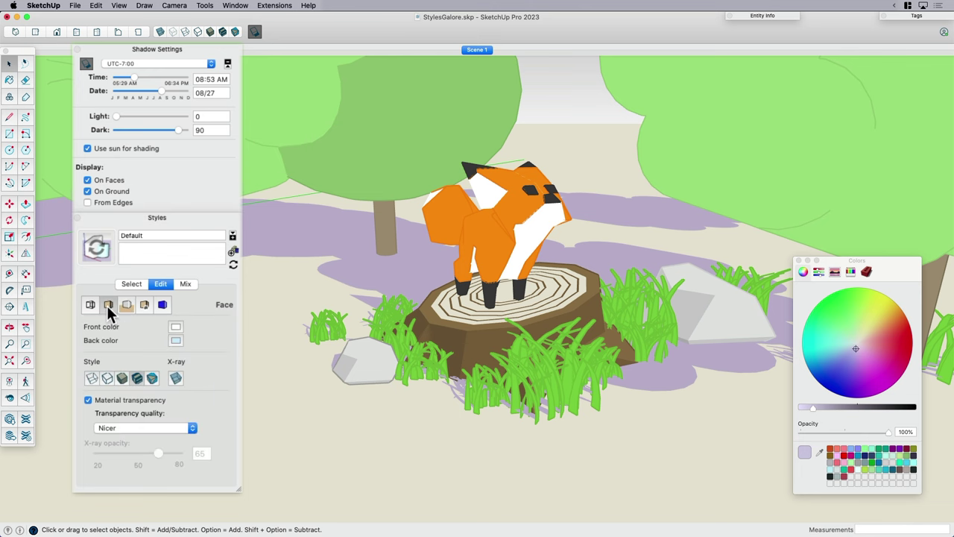
{"action": "left_click", "coordinate": [107, 380]}
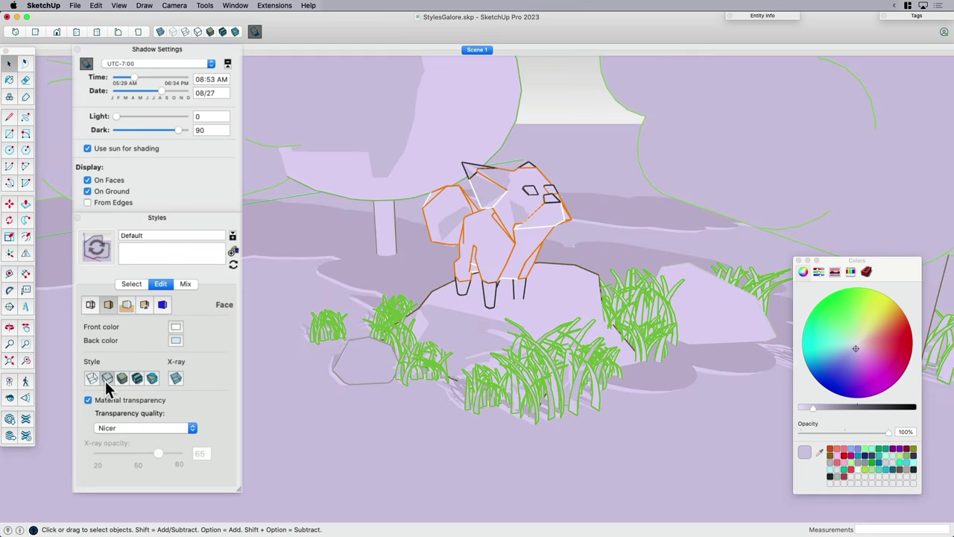
{"action": "left_click", "coordinate": [126, 304]}
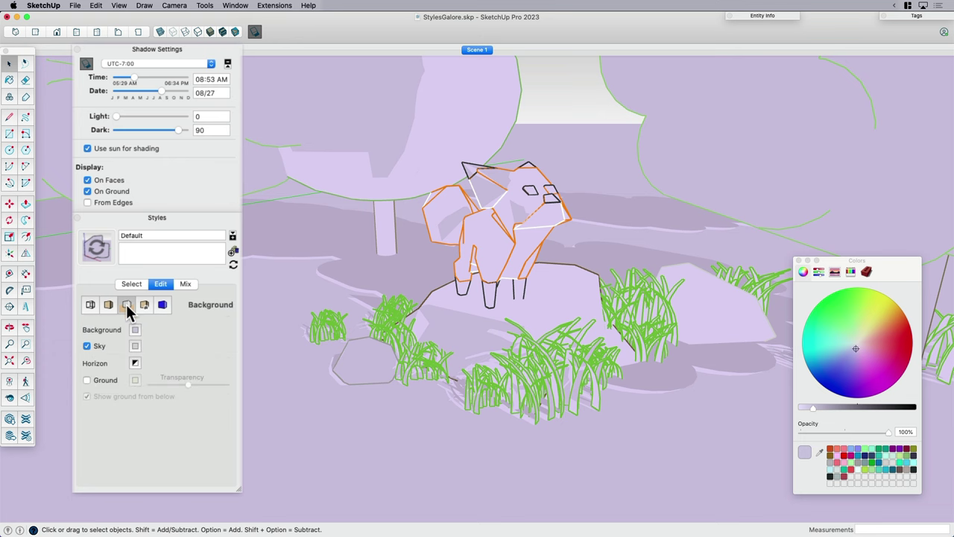
{"action": "left_click", "coordinate": [851, 271]}
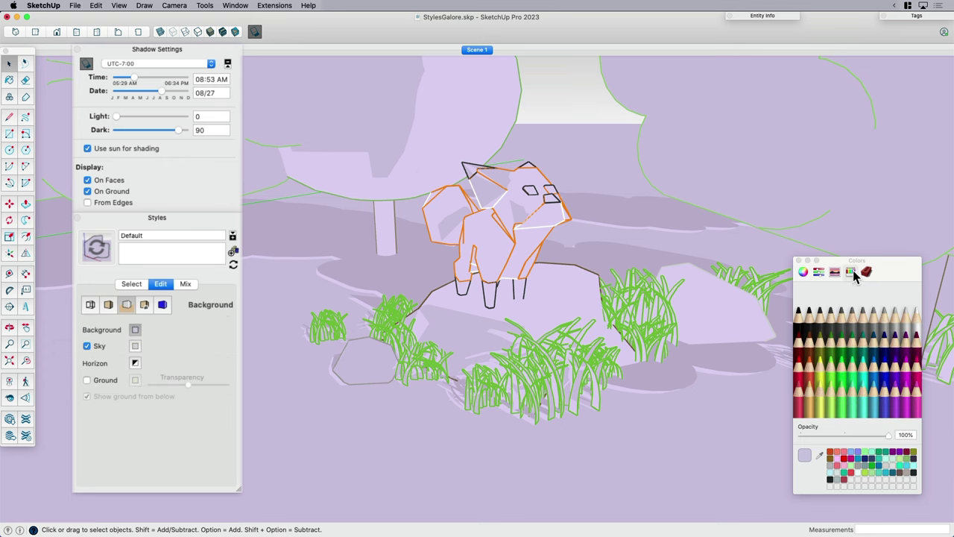
{"action": "left_click", "coordinate": [915, 311]}
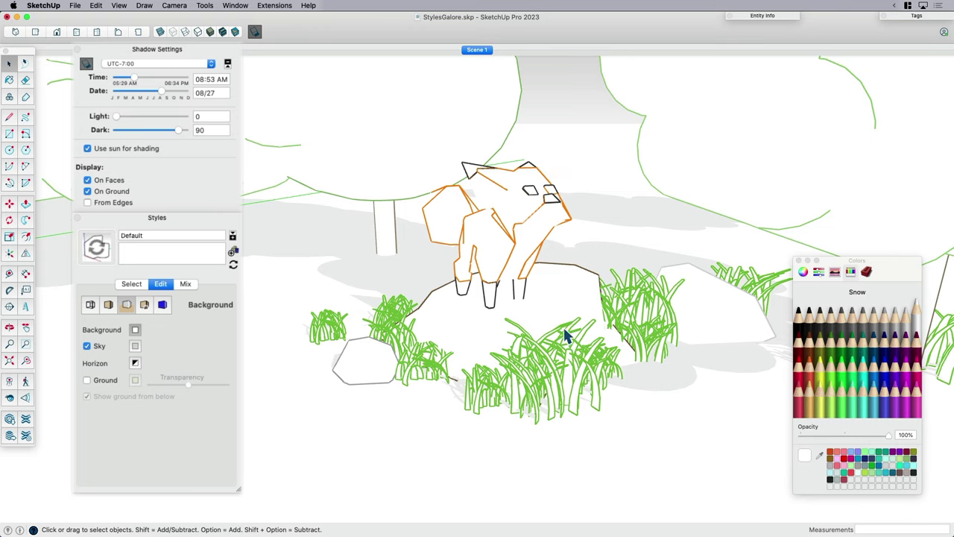
{"action": "middle_click_drag", "start_coordinate": [566, 336], "coordinate": [663, 347]}
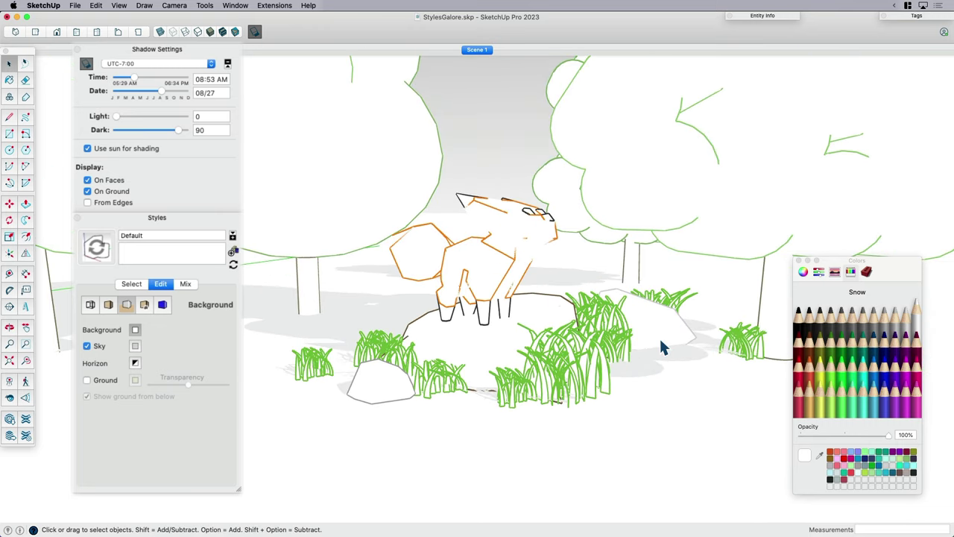
{"action": "left_click", "coordinate": [89, 305]}
Turn on Edges in the style's edge settings, viewing the fox up close
{"action": "left_click", "coordinate": [88, 322]}
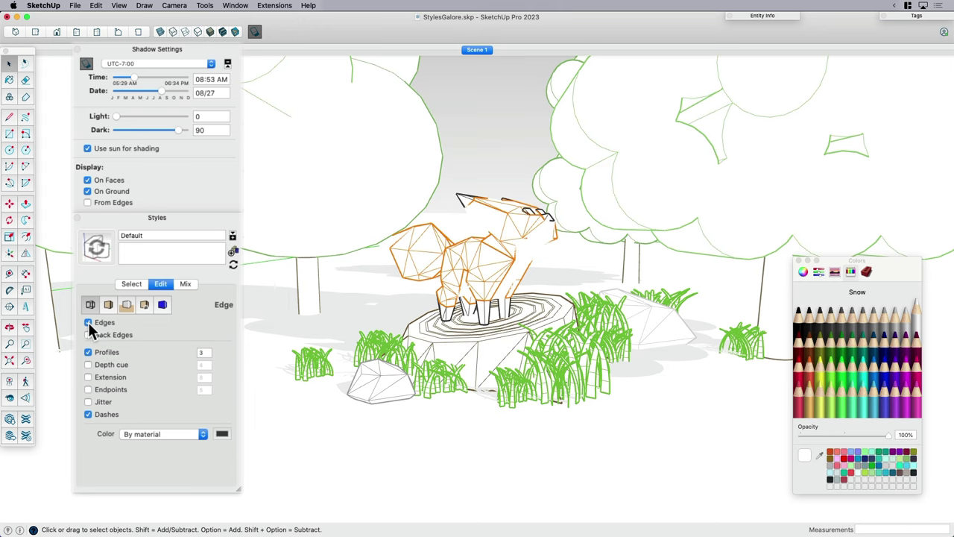
{"action": "scroll", "coordinate": [514, 306], "scroll_direction": "up", "scroll_amount": 5}
{"action": "middle_click_drag", "start_coordinate": [514, 306], "coordinate": [496, 296]}
{"action": "scroll", "coordinate": [518, 307], "scroll_direction": "down", "scroll_amount": 5}
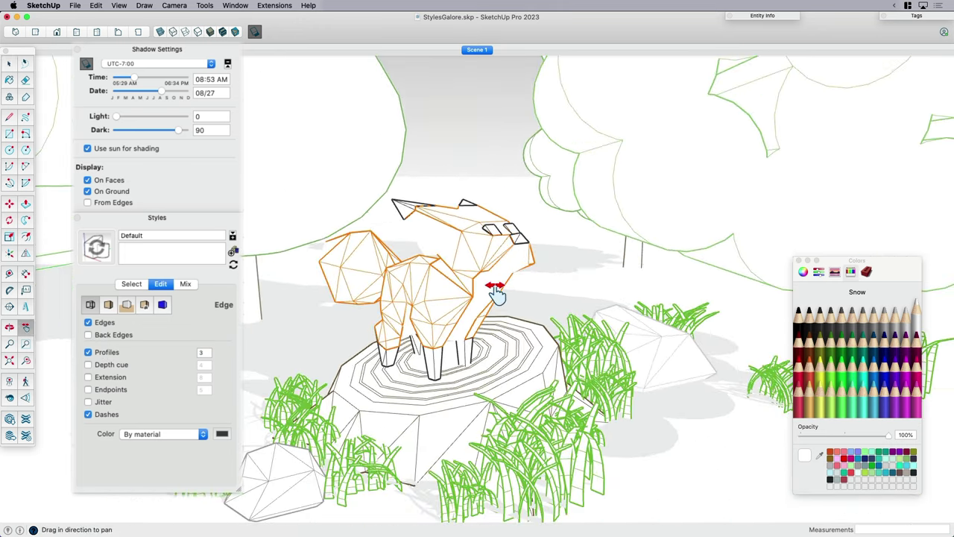
Colour edges by tag from the Tags panel, keeping the Hidden Line face style
{"action": "left_click", "coordinate": [930, 18]}
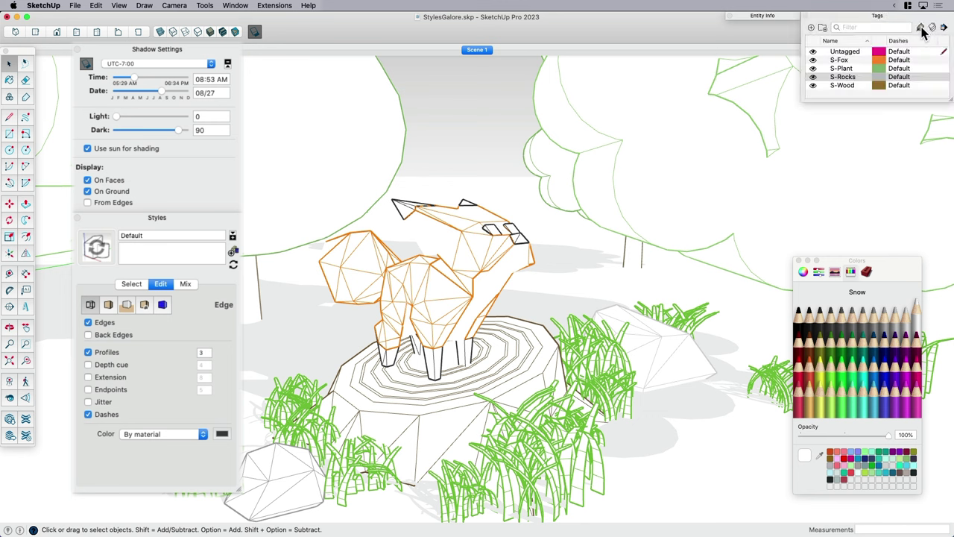
{"action": "left_click", "coordinate": [922, 27]}
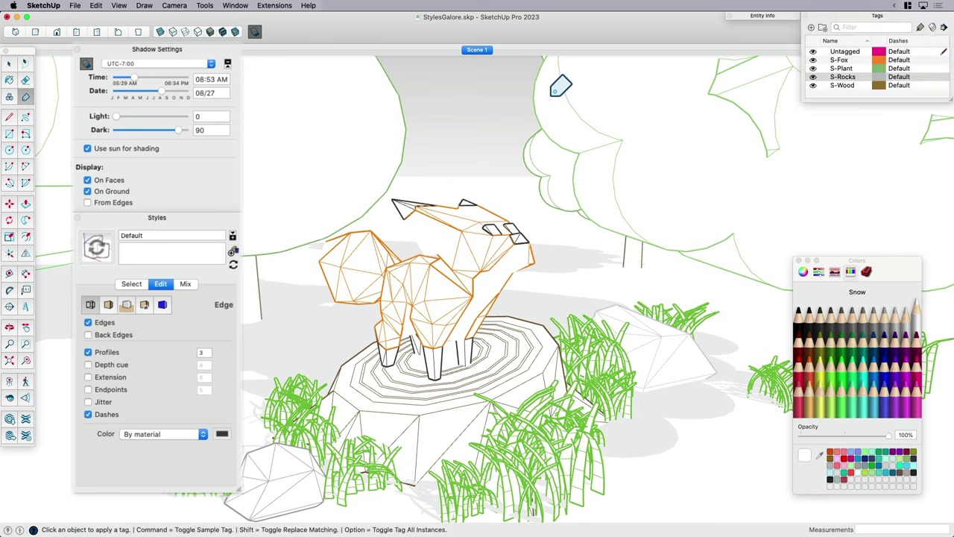
{"action": "key", "text": "space"}
{"action": "left_click", "coordinate": [223, 32]}
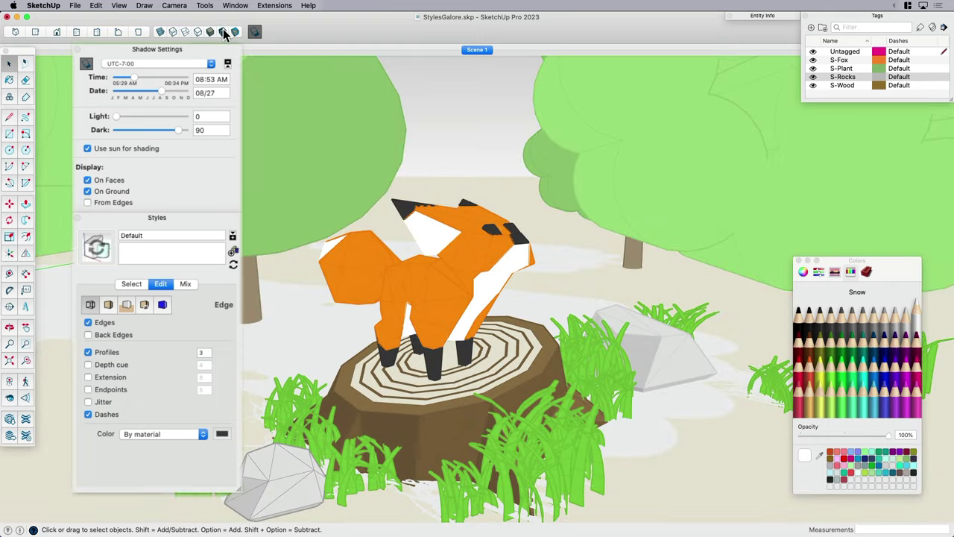
{"action": "left_click", "coordinate": [198, 32]}
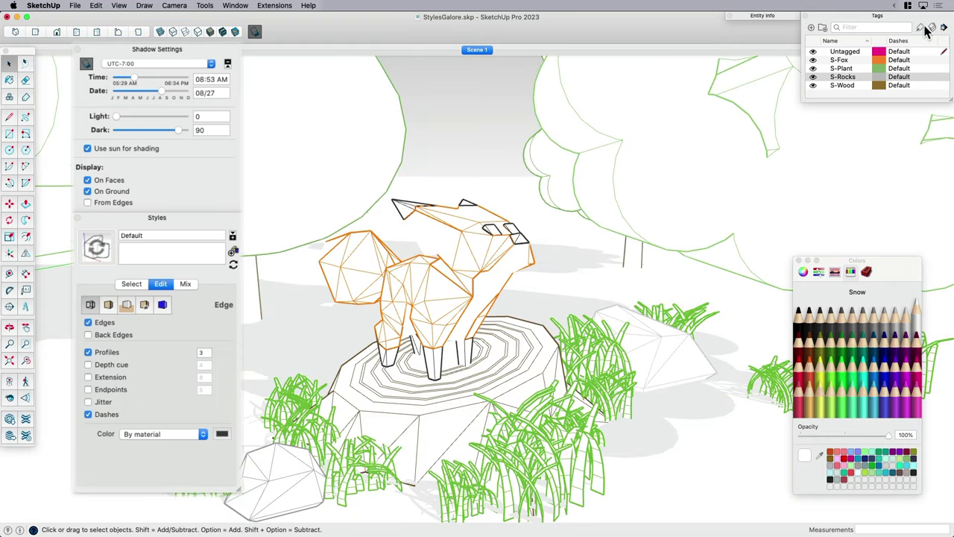
{"action": "left_click", "coordinate": [933, 28]}
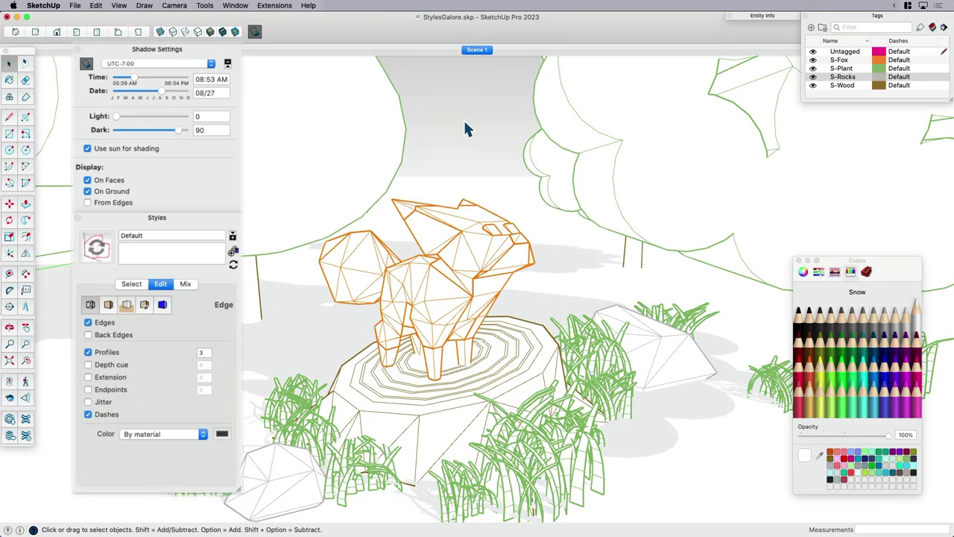
{"action": "scroll", "coordinate": [441, 271], "scroll_direction": "down", "scroll_amount": 5}
{"action": "middle_click_drag", "start_coordinate": [441, 271], "coordinate": [425, 317]}
{"action": "scroll", "coordinate": [470, 309], "scroll_direction": "up", "scroll_amount": 3}
Uncheck Edges, leaving only Profiles on, and orbit slightly around the fox
{"action": "left_click", "coordinate": [103, 311]}
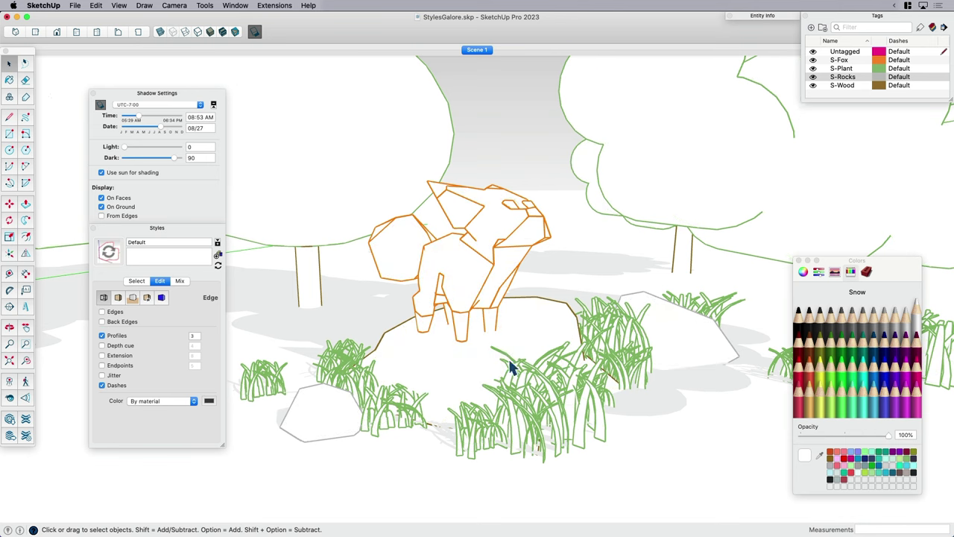
{"action": "middle_click_drag", "start_coordinate": [505, 366], "coordinate": [544, 363]}
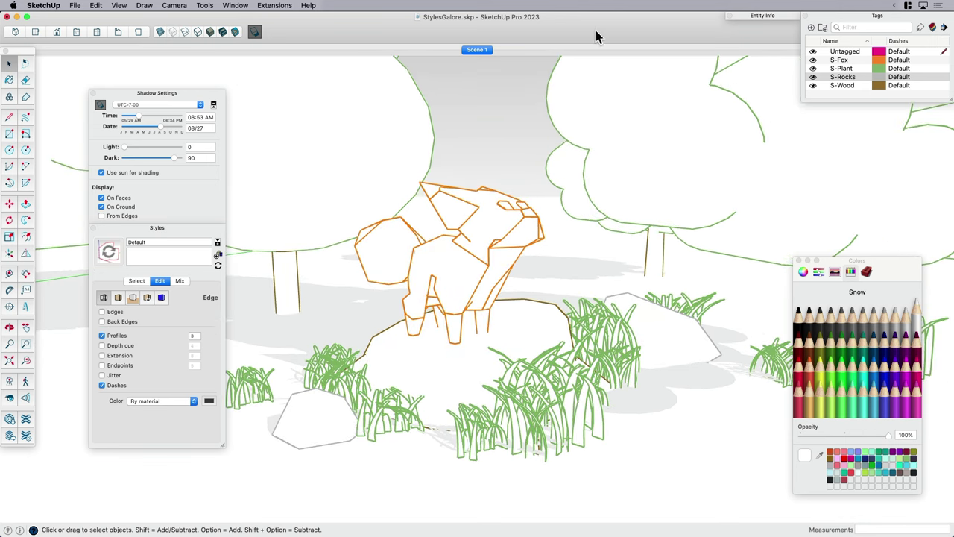